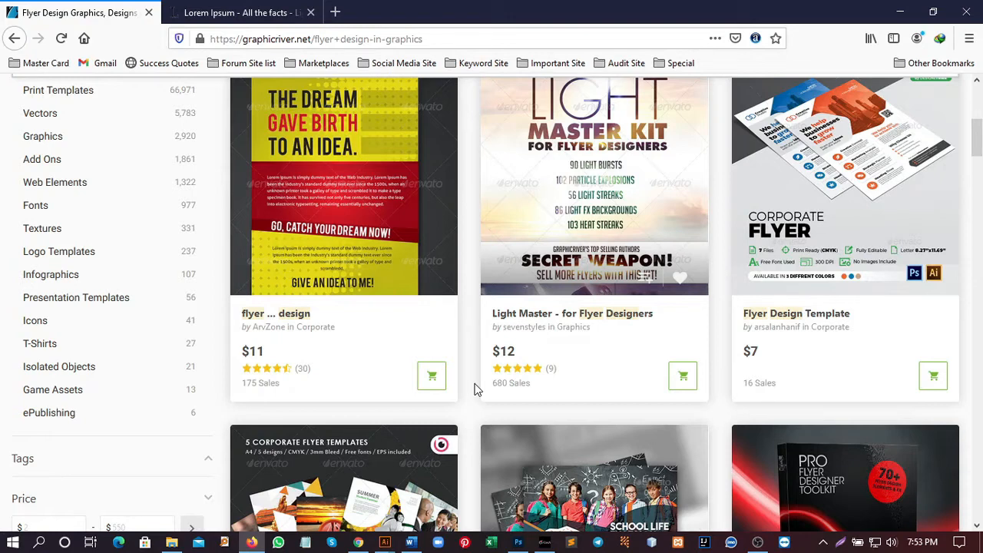
Open the search results flyer ... design, Light Master - for Flyer Designers and Flyer Design Template in separate new tabs.
scroll(471, 389, up, 3)
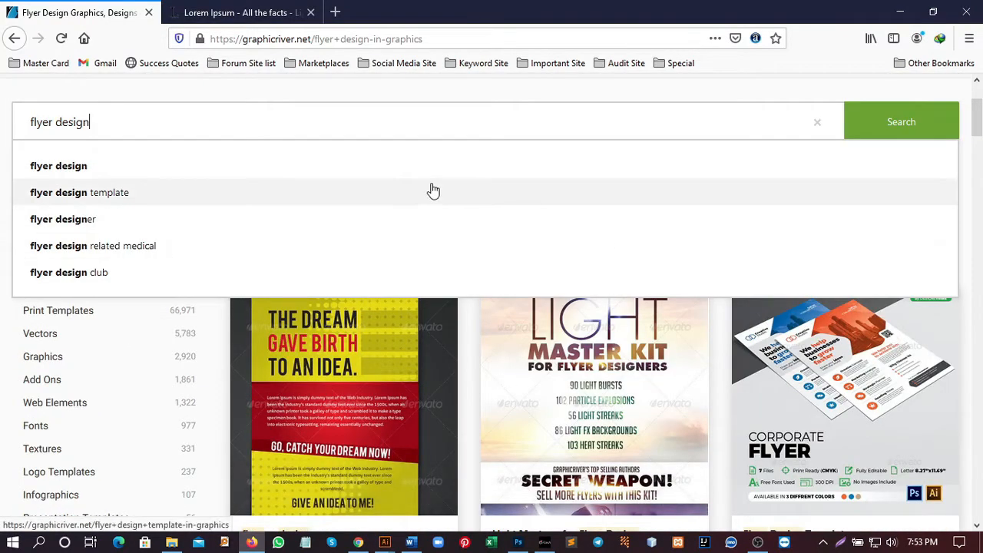
scroll(237, 176, up, 1)
scroll(237, 175, up, 1)
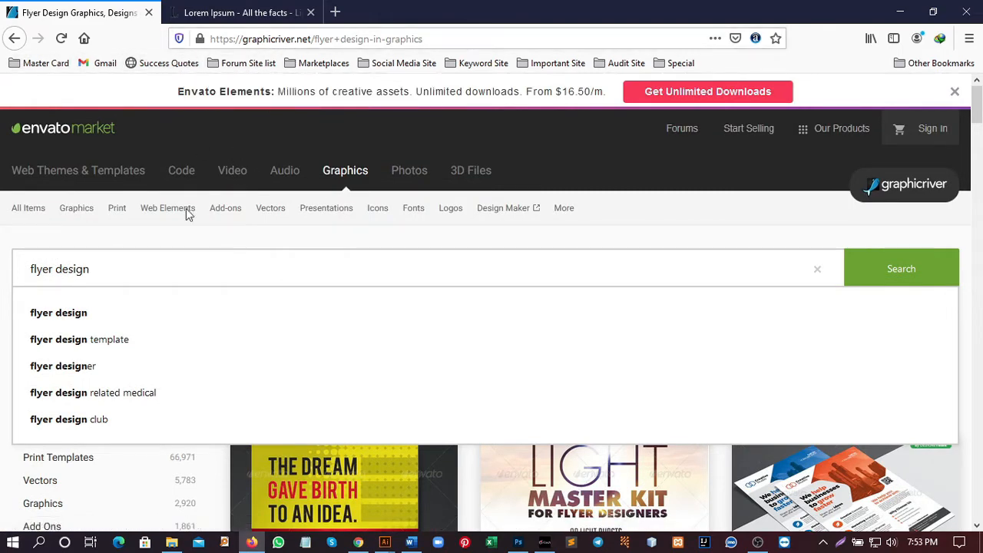
scroll(284, 243, down, 1)
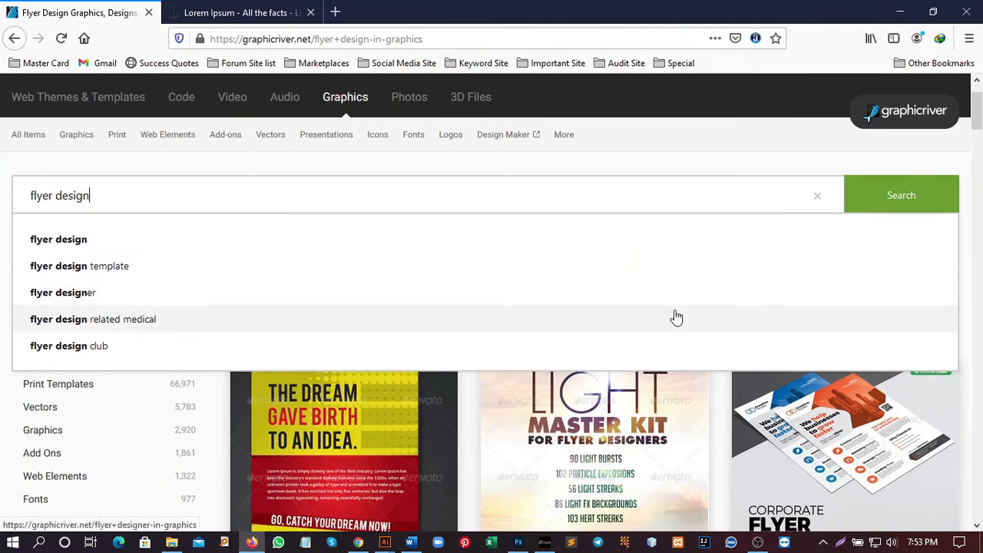
scroll(668, 315, down, 3)
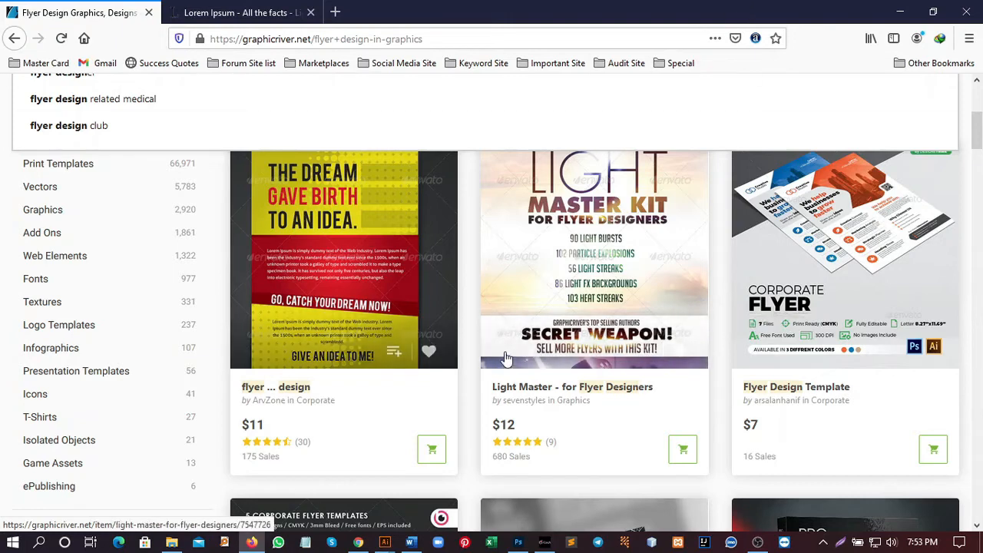
right_click(298, 391)
click(358, 222)
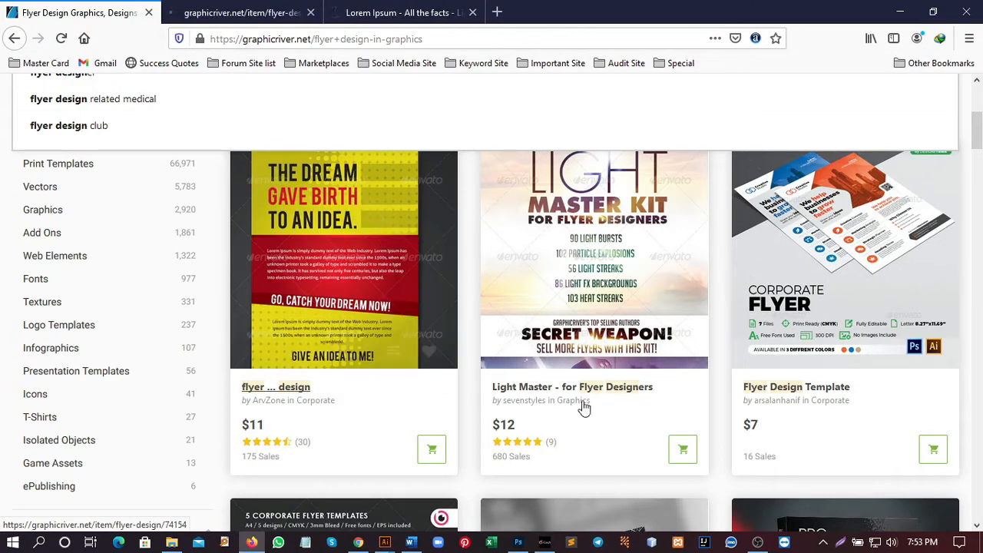
right_click(582, 386)
click(628, 216)
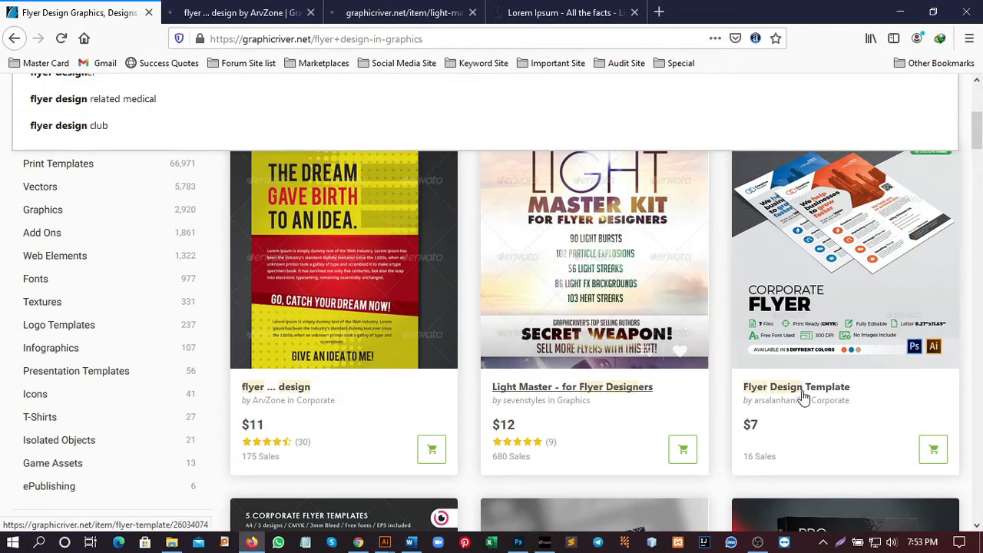
right_click(799, 387)
click(852, 216)
Open the second-row results 5 Flyer Design Templates, Education Flyer Design and Pro Flyer Designer Toolkit in separate new tabs.
scroll(538, 345, down, 5)
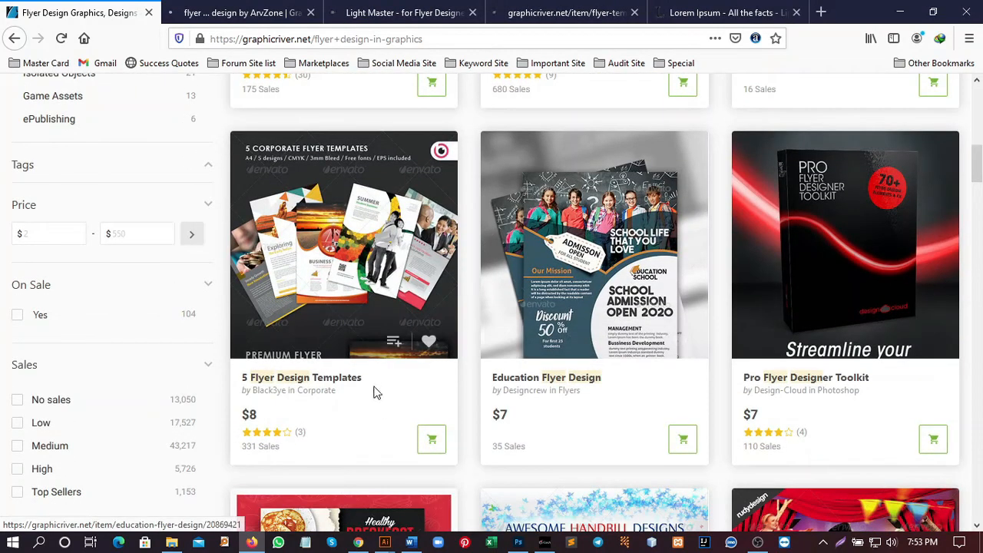
right_click(328, 378)
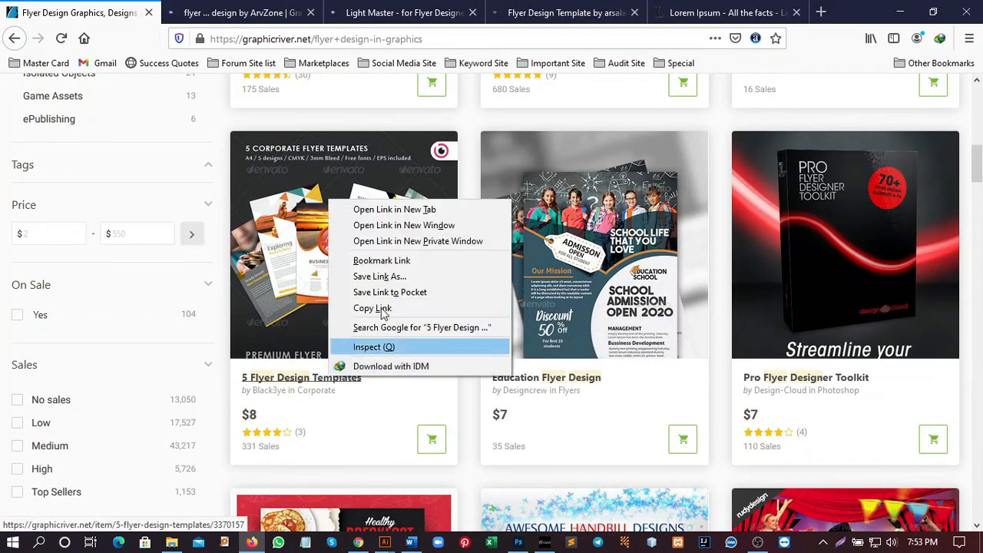
click(361, 207)
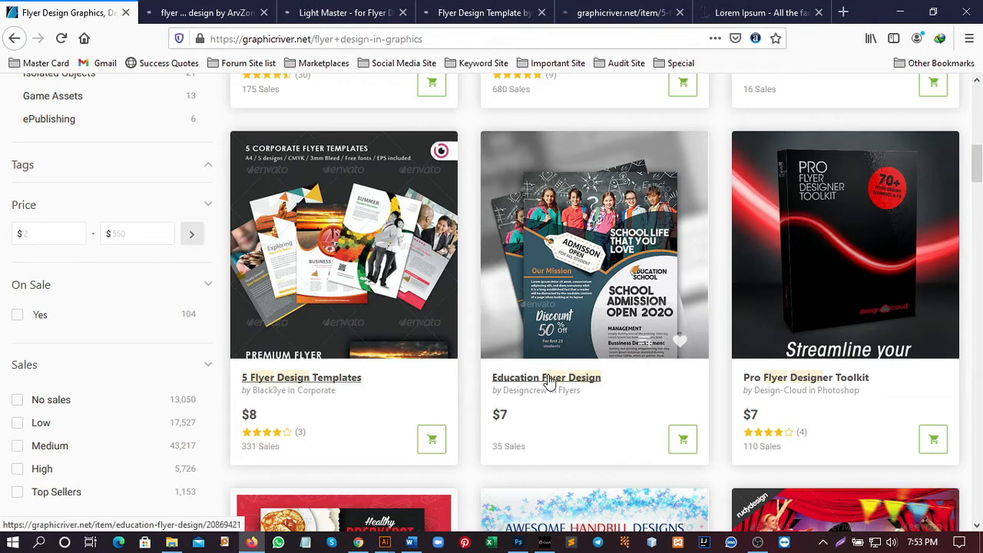
right_click(572, 380)
click(609, 386)
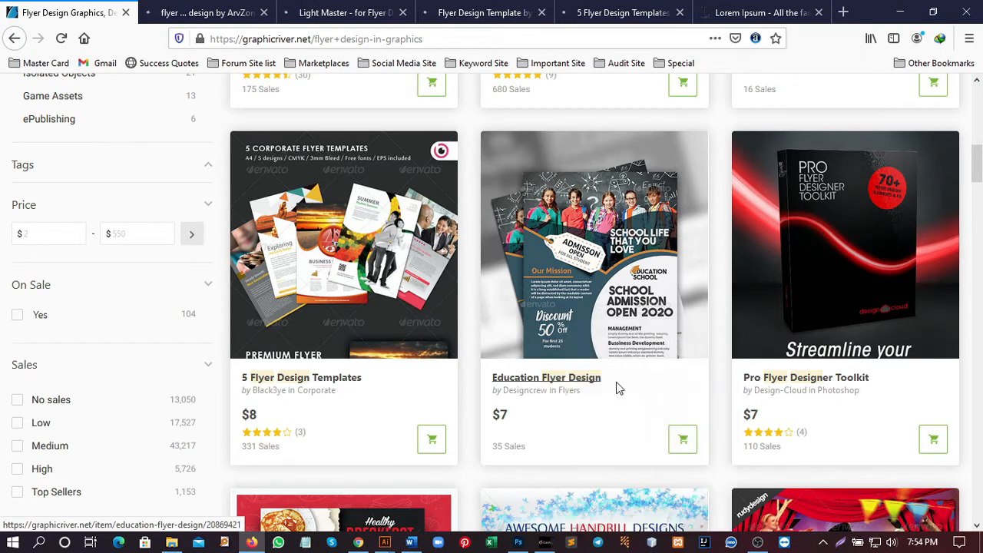
right_click(778, 378)
click(816, 212)
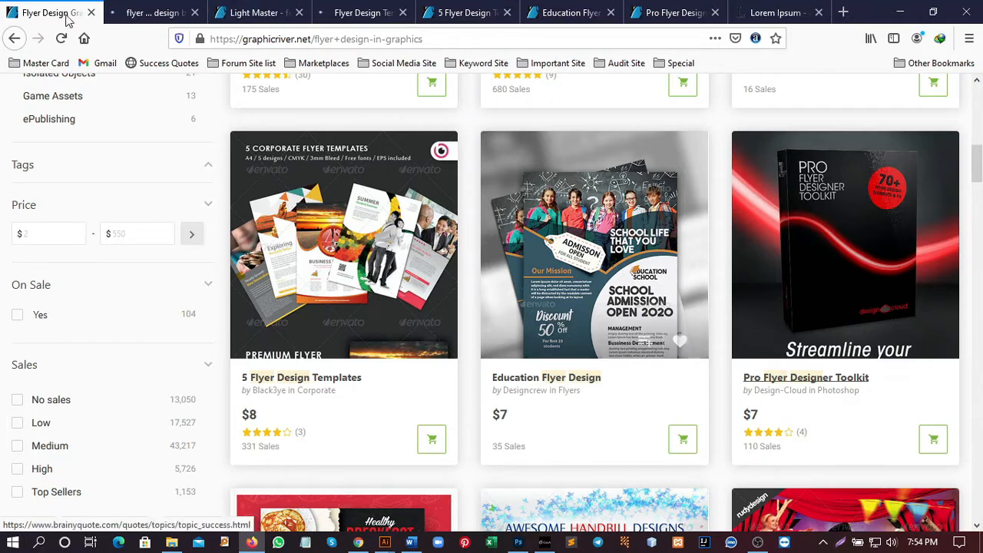
View the Light Master - for Flyer Designers item page and check its pixel dimensions and preview images.
click(243, 15)
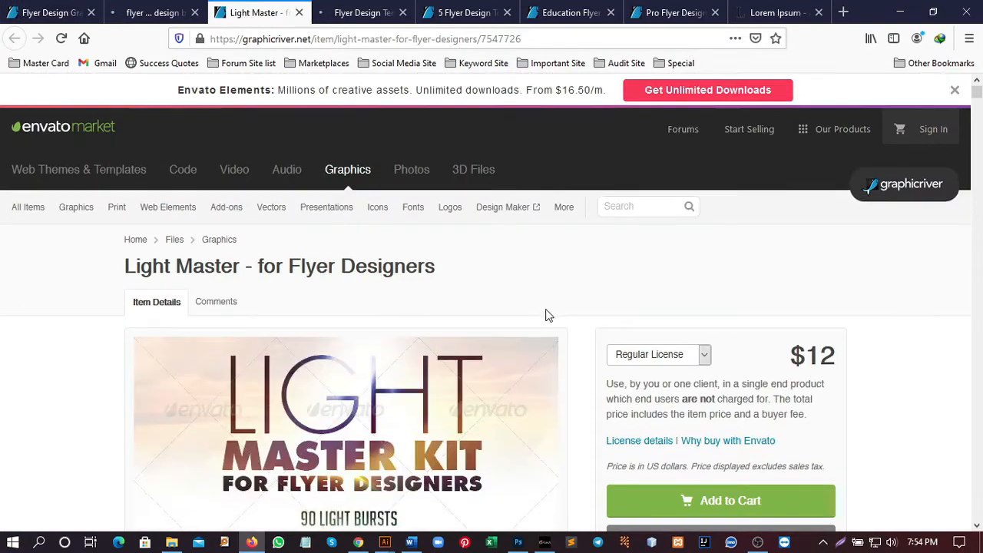
scroll(546, 315, down, 8)
scroll(547, 315, down, 5)
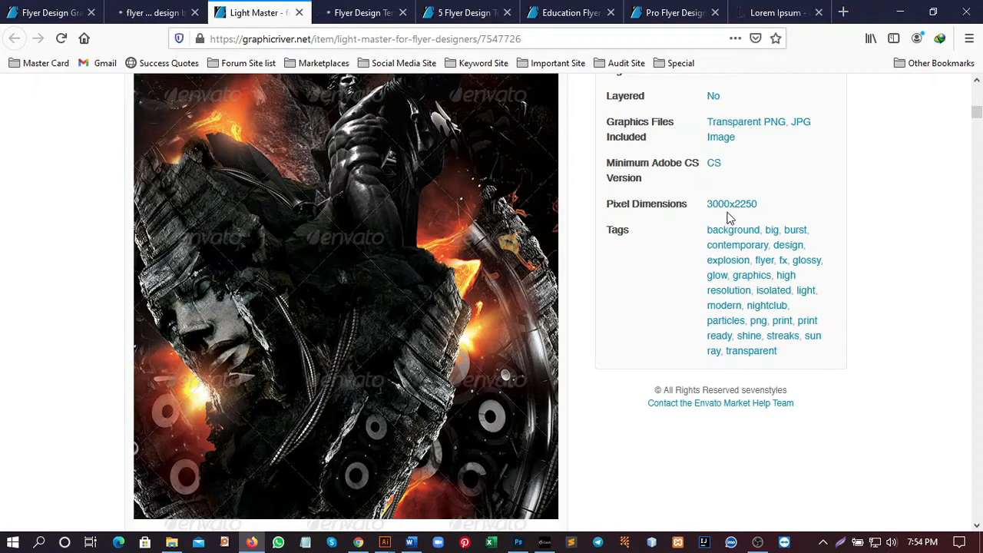
scroll(651, 302, down, 5)
scroll(651, 302, down, 10)
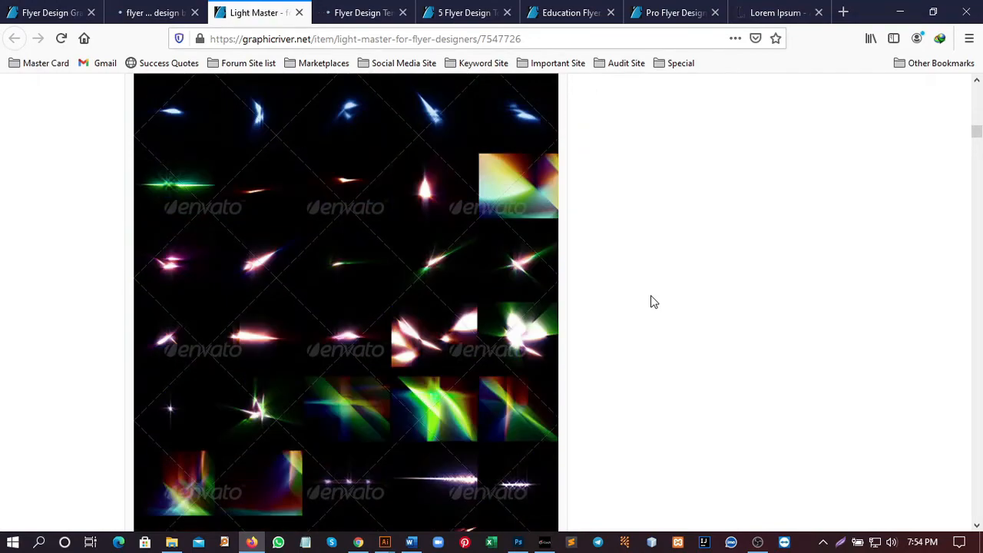
View the 5 Flyer Design Templates item page and check its print dimensions and flyer previews.
click(428, 19)
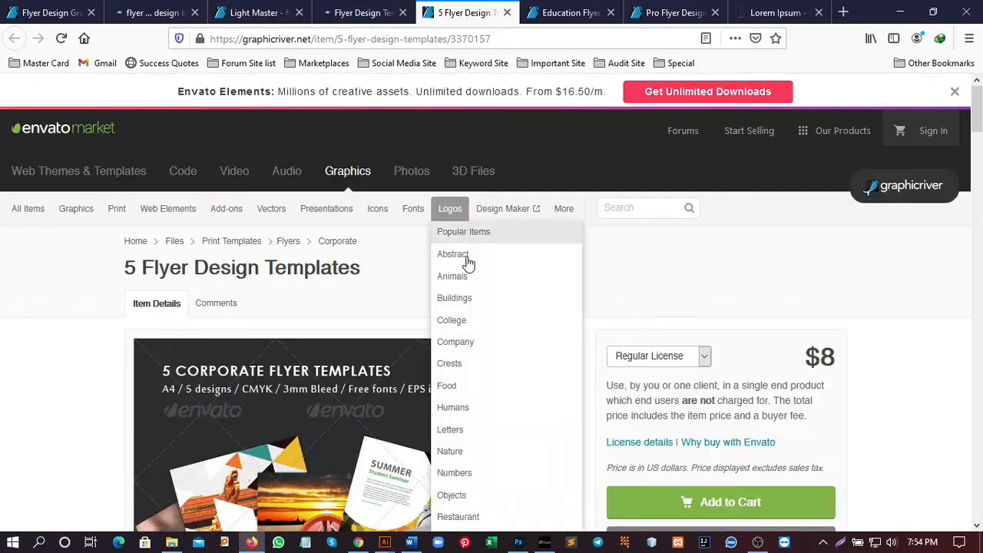
scroll(742, 292, down, 4)
scroll(746, 292, down, 5)
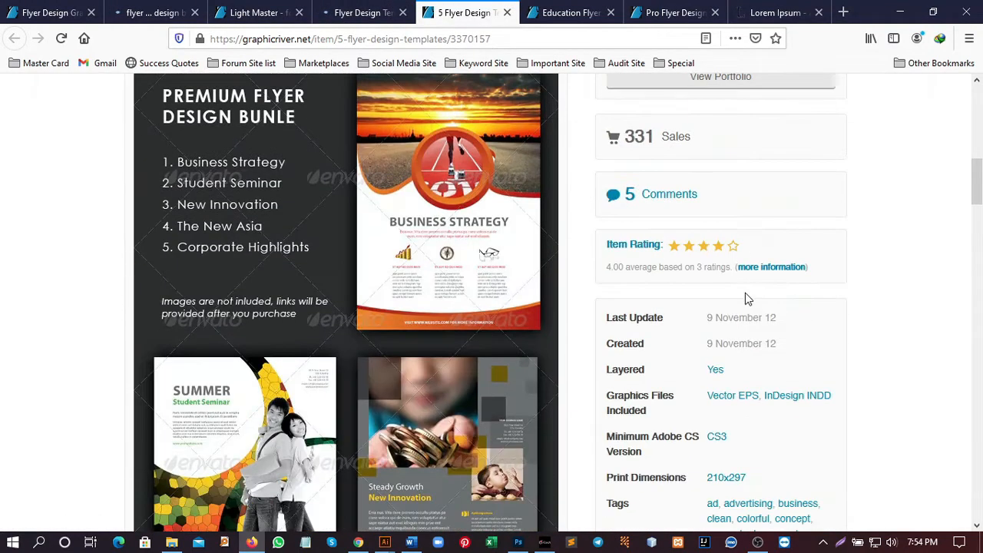
scroll(745, 292, down, 3)
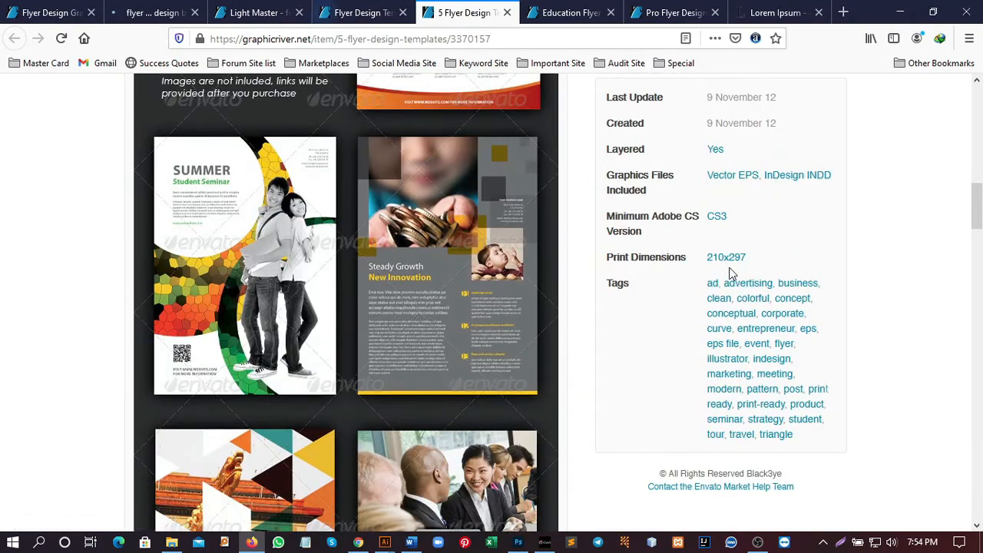
scroll(730, 275, down, 13)
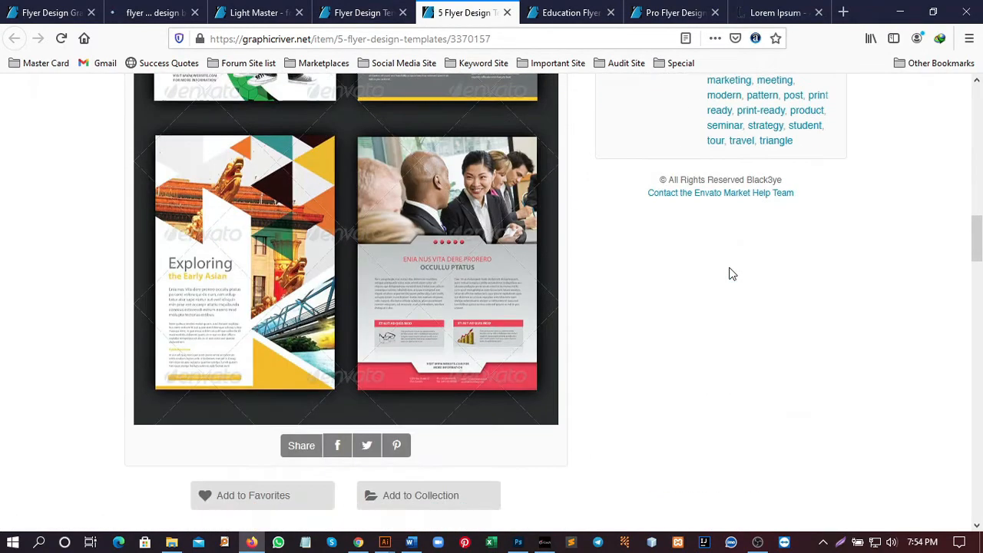
Highlight the paper format, print size and bleed values in the Features list of the 5 Flyer Design Templates description.
scroll(685, 279, up, 2)
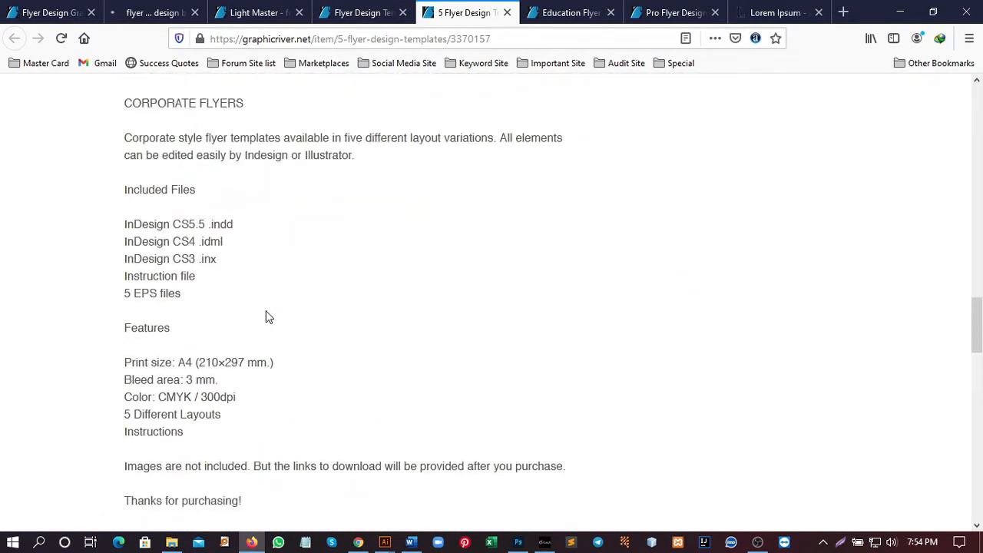
double_click(183, 361)
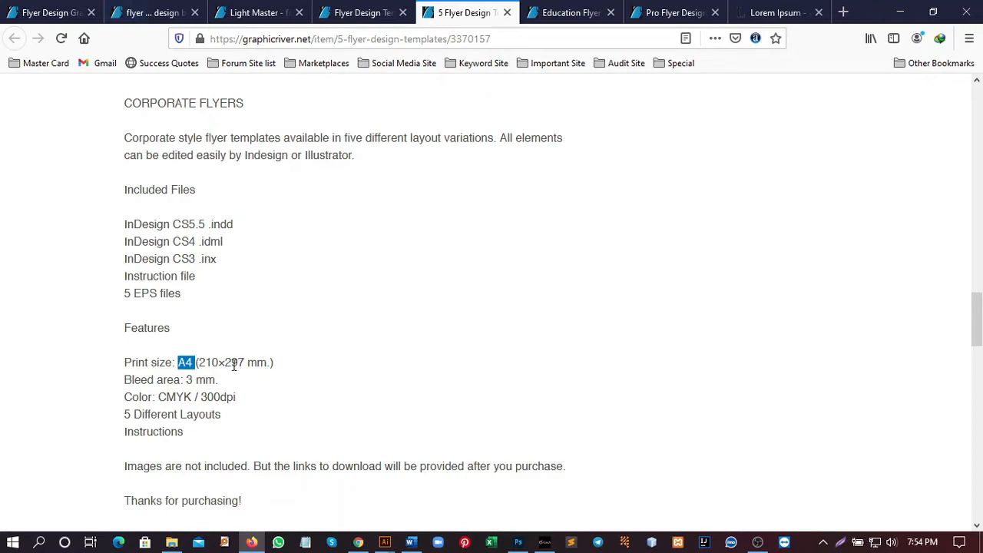
drag(199, 362, 244, 363)
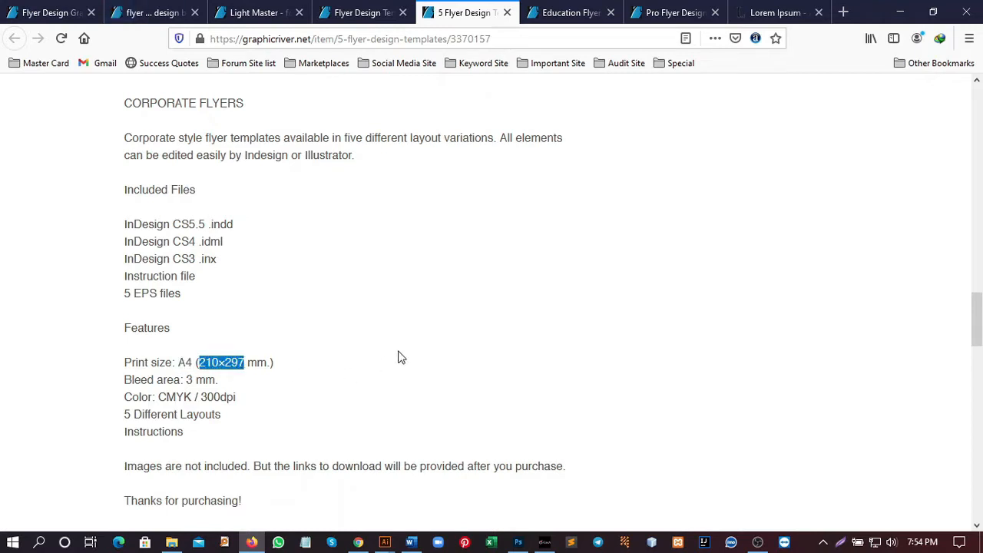
drag(186, 380, 237, 365)
drag(186, 378, 197, 380)
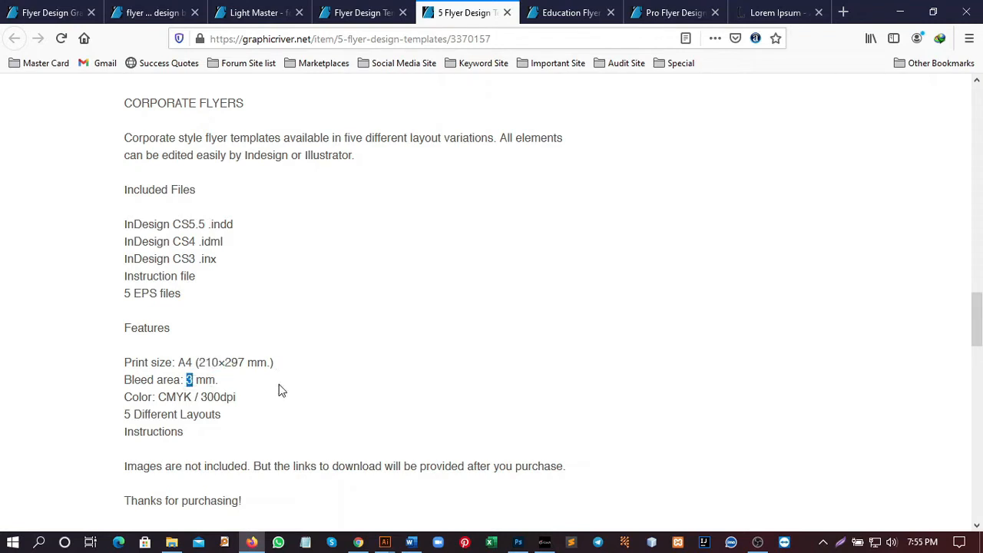
Look through the rest of the 5 Flyer Design Templates page and return to its included files and features.
scroll(343, 391, up, 4)
scroll(373, 354, down, 6)
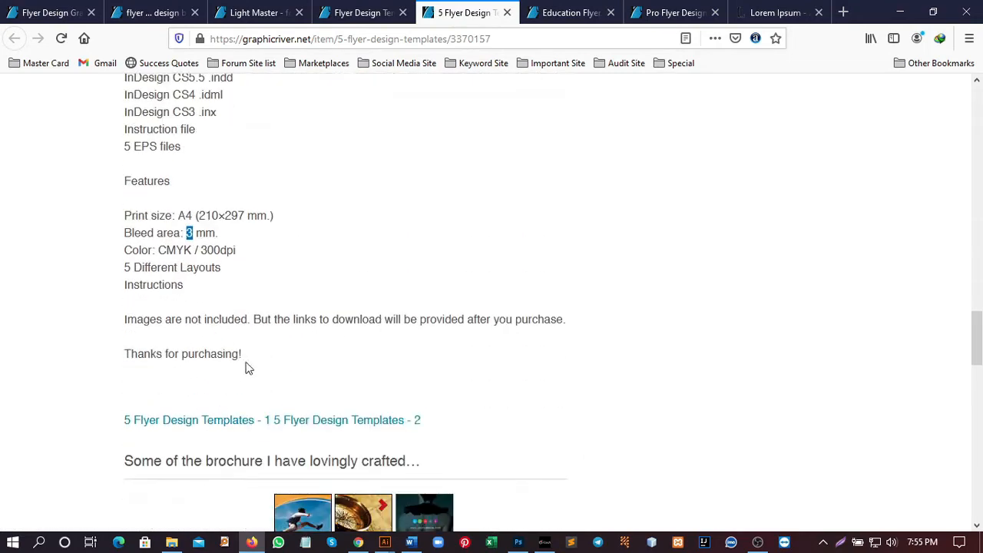
scroll(259, 367, up, 2)
scroll(259, 367, down, 6)
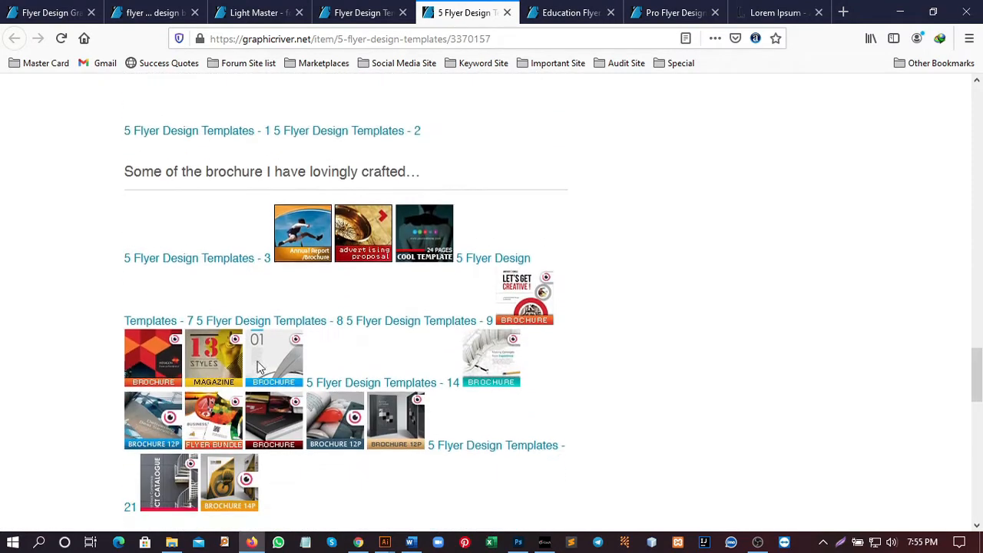
scroll(258, 368, down, 7)
scroll(256, 367, up, 2)
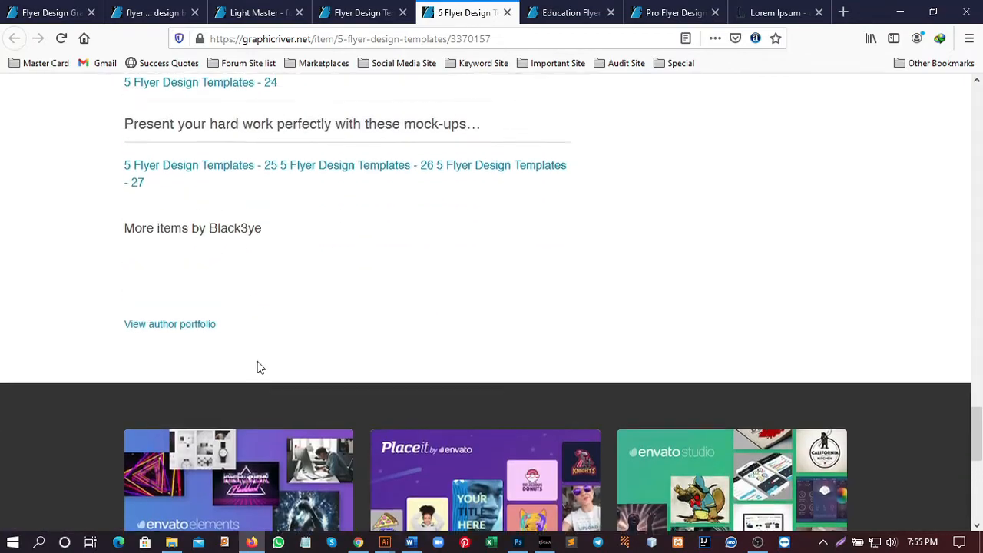
scroll(170, 447, up, 11)
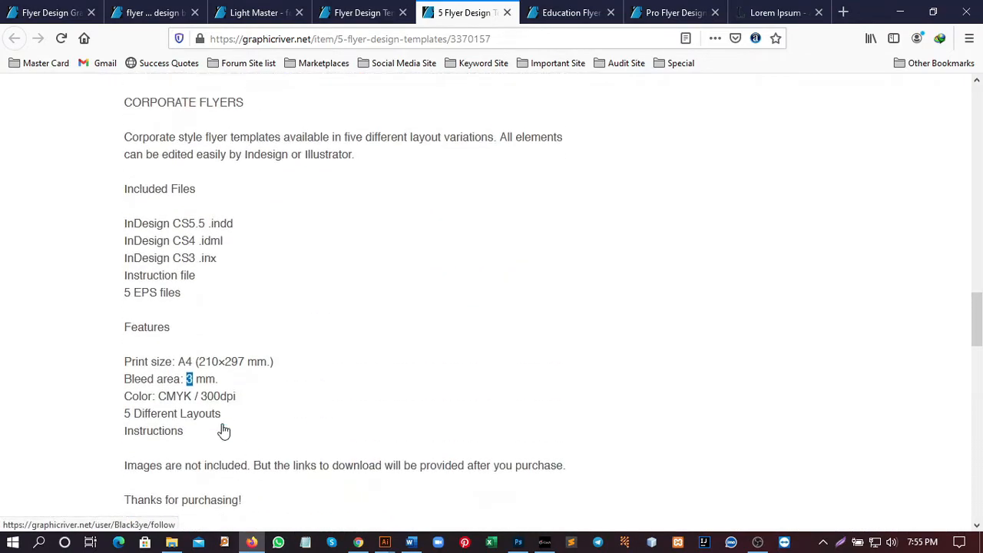
scroll(223, 431, up, 2)
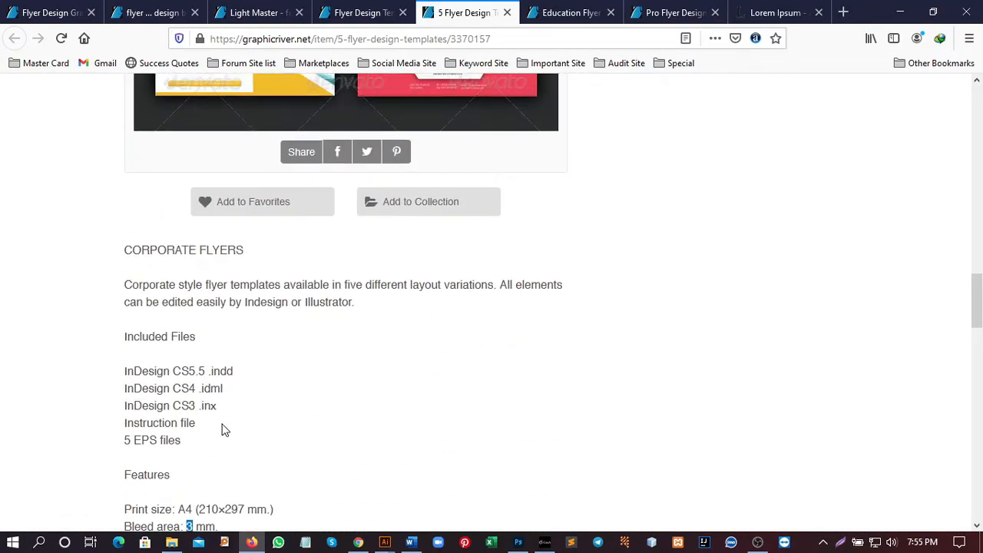
View the Education Flyer Design item page and check the print dimensions, size and bleed in its description.
click(545, 12)
scroll(592, 334, down, 10)
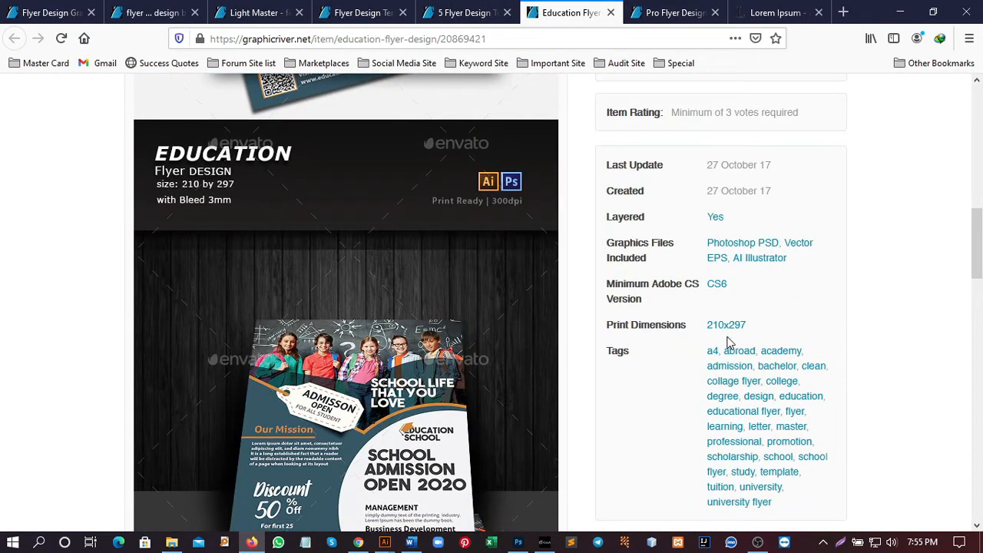
scroll(729, 343, down, 18)
scroll(728, 342, up, 10)
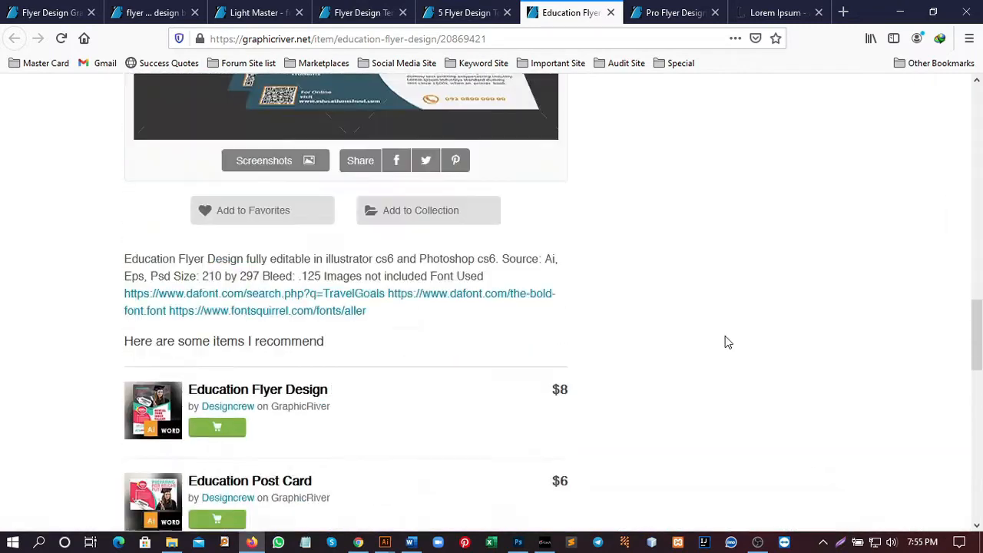
scroll(729, 343, up, 1)
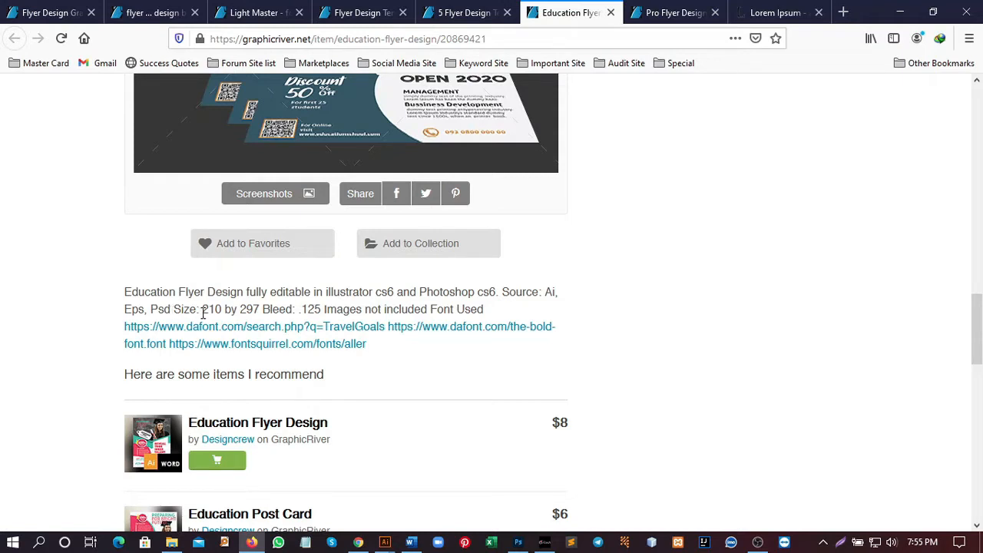
drag(203, 309, 216, 309)
View the Pro Flyer Designer Toolkit item page and check the flyer sizes listed in its file details.
click(683, 12)
scroll(726, 362, down, 4)
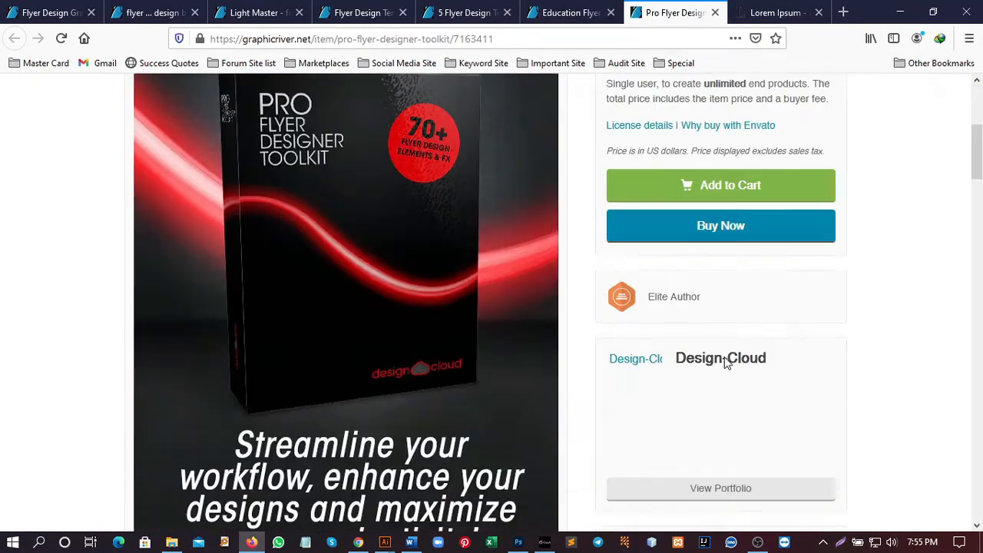
scroll(726, 363, down, 10)
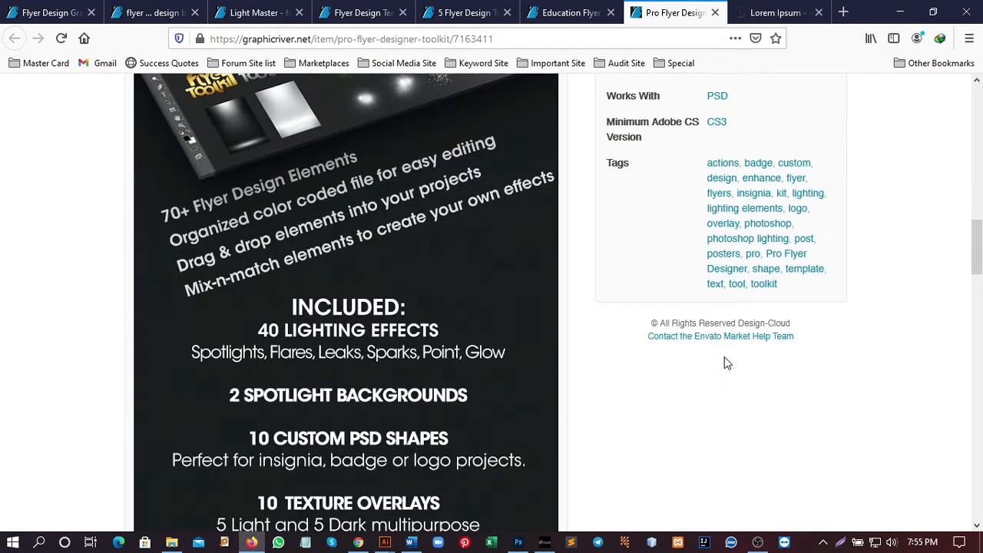
scroll(726, 363, down, 10)
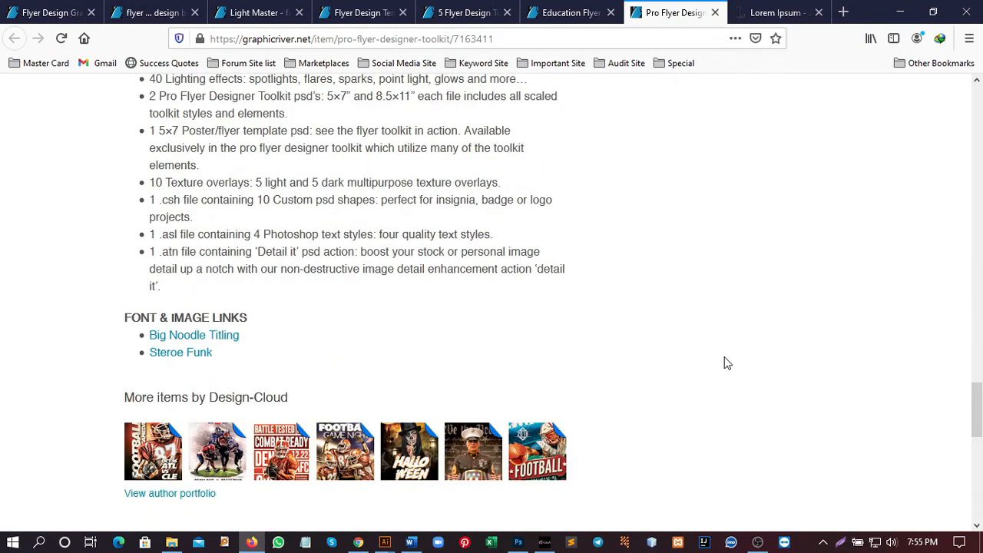
scroll(726, 362, up, 1)
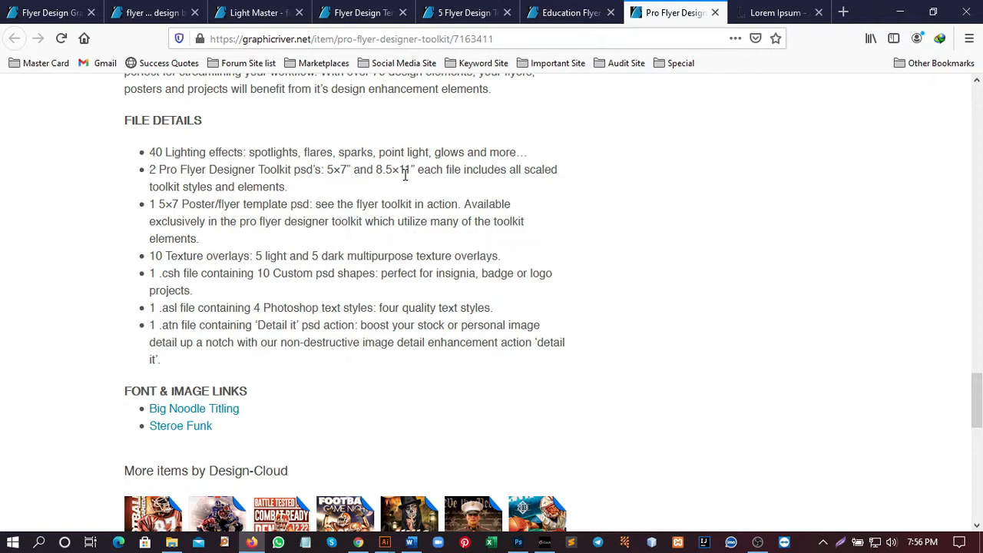
Switch to Photoshop's New Document dialog and check the A4 preset's width and height.
click(518, 542)
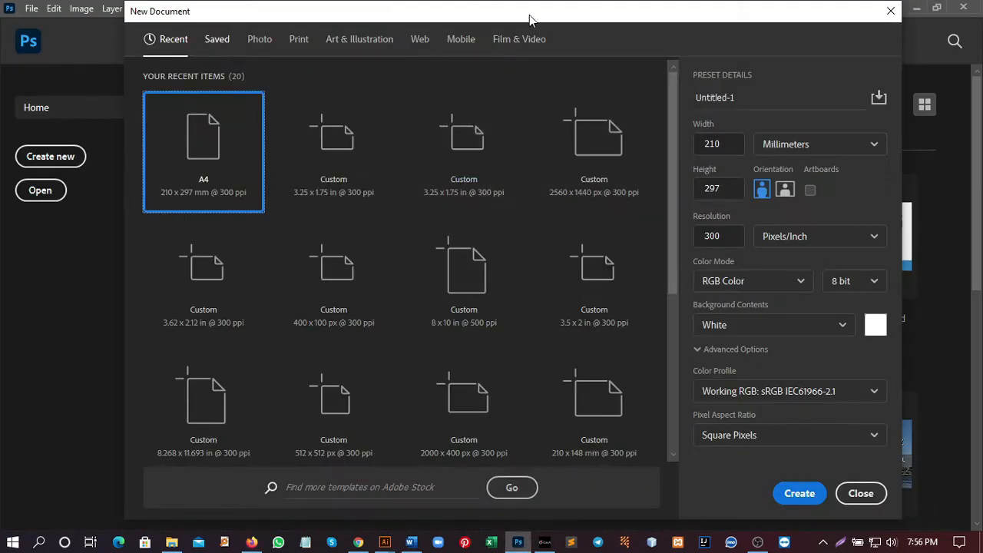
click(723, 144)
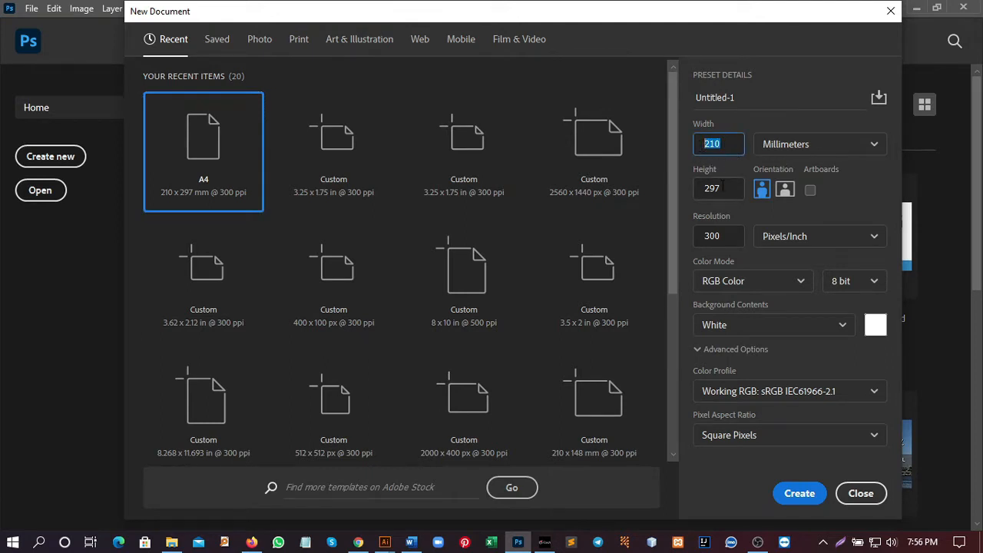
click(699, 190)
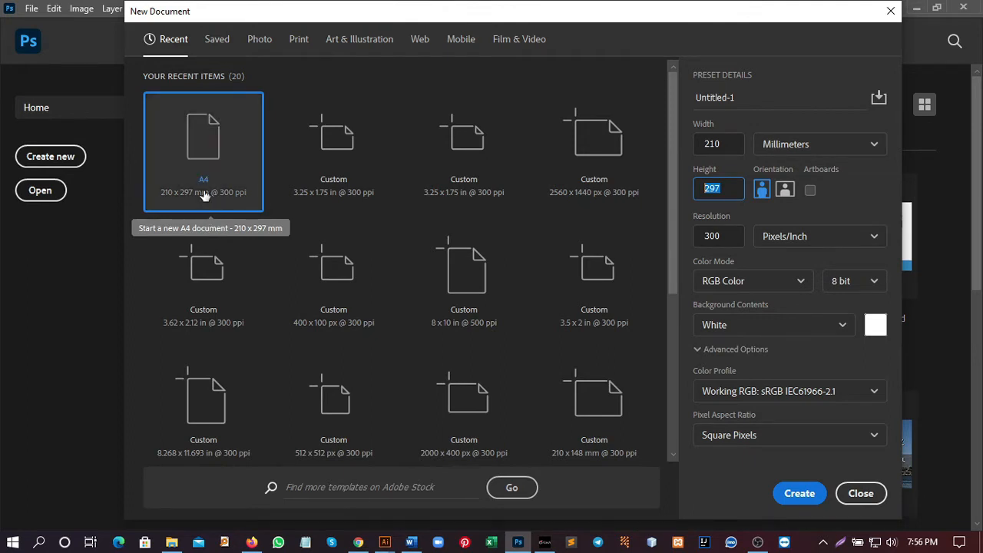
Use the Letter print preset, check its size in millimetres and return the units to inches.
click(299, 39)
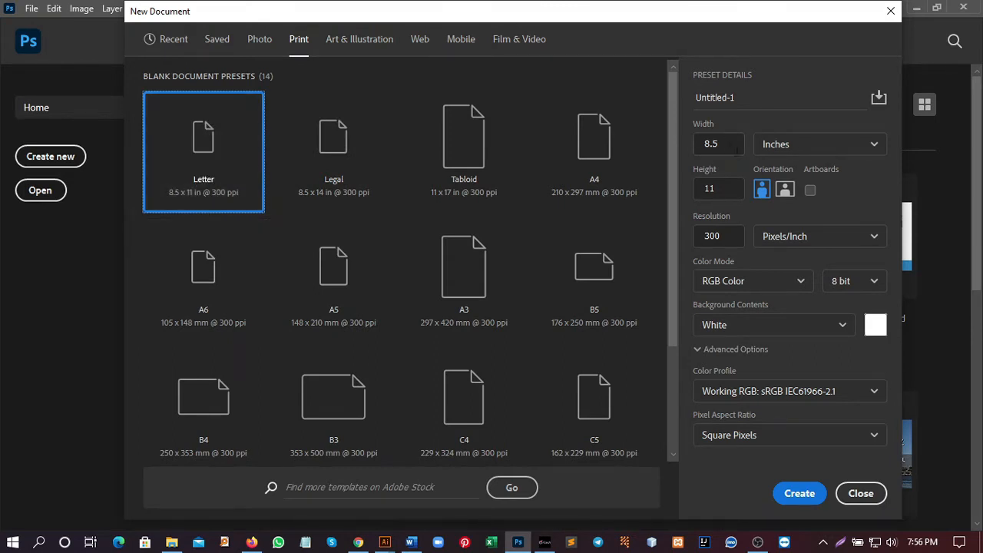
click(818, 148)
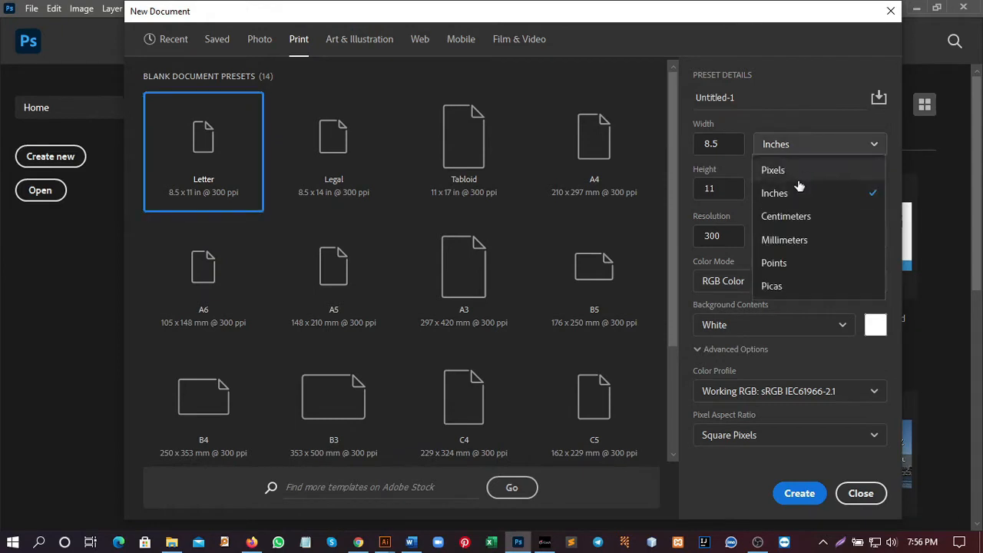
click(801, 241)
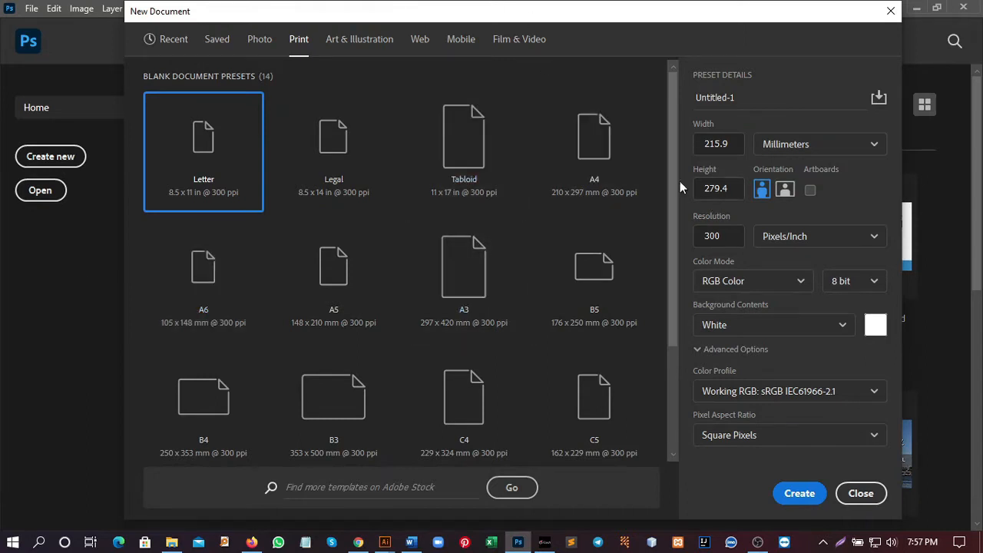
click(799, 146)
click(784, 167)
Set the new document's width to 8.25 inches and its height to 10.75 inches.
drag(711, 143, 719, 145)
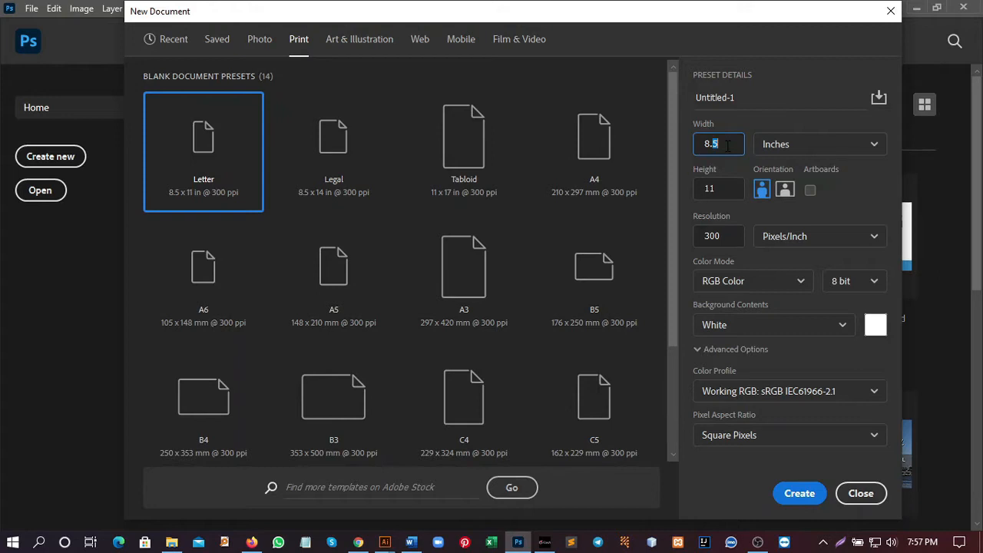
text(.25)
key(Left)
key(Left)
key(Left)
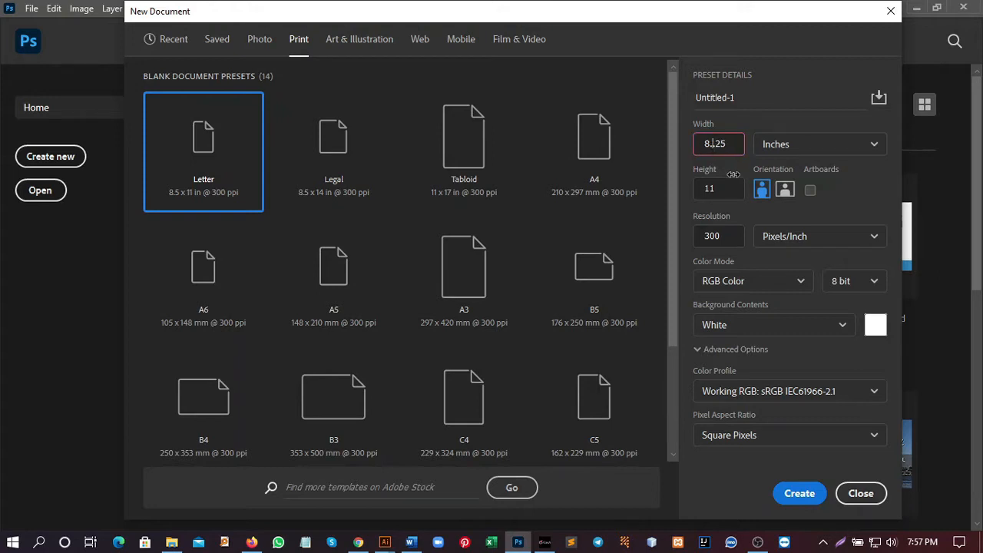
key(BackSpace)
key(Tab)
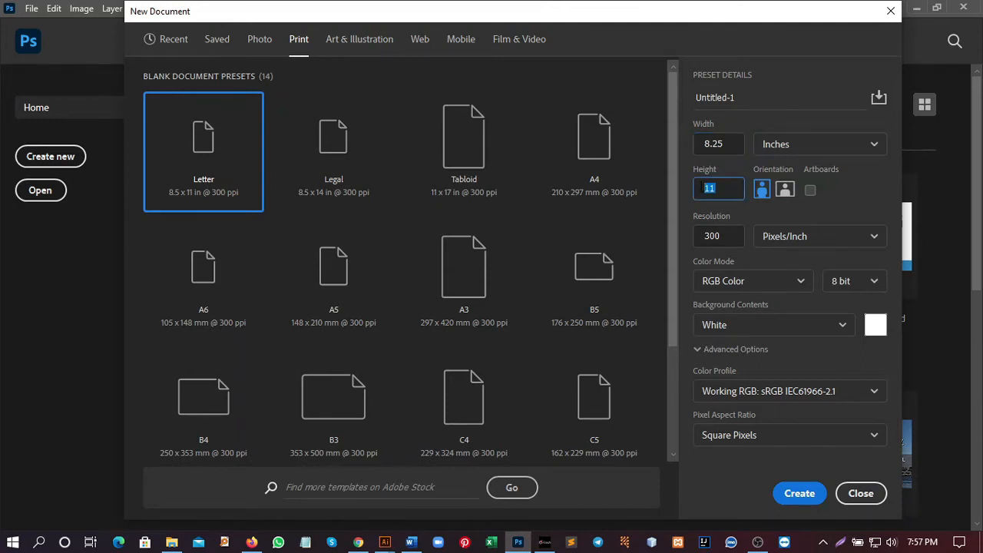
text(10.75)
Set the color mode to CMYK Color, name the document Flyer and create it.
click(758, 283)
click(731, 384)
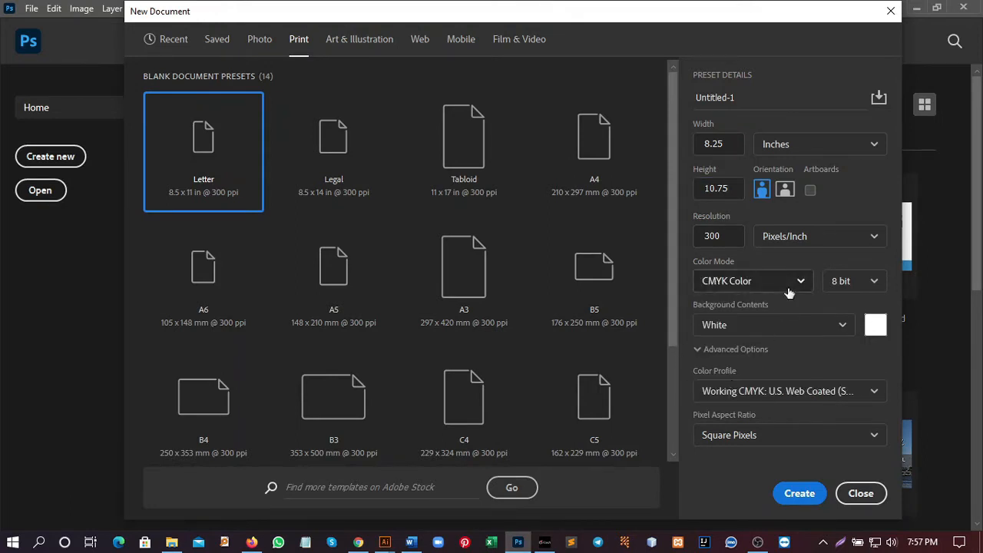
drag(745, 94, 666, 113)
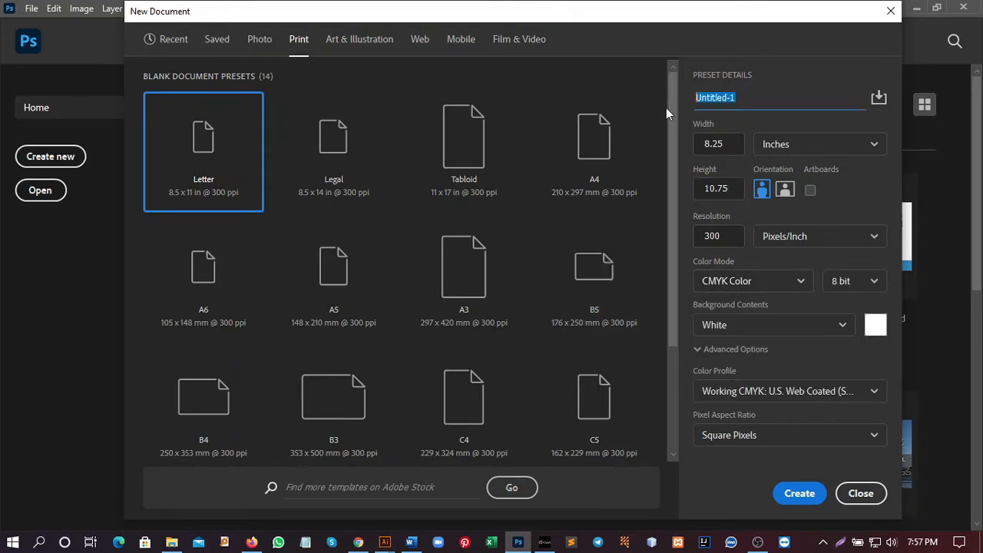
text(Flyer)
click(801, 494)
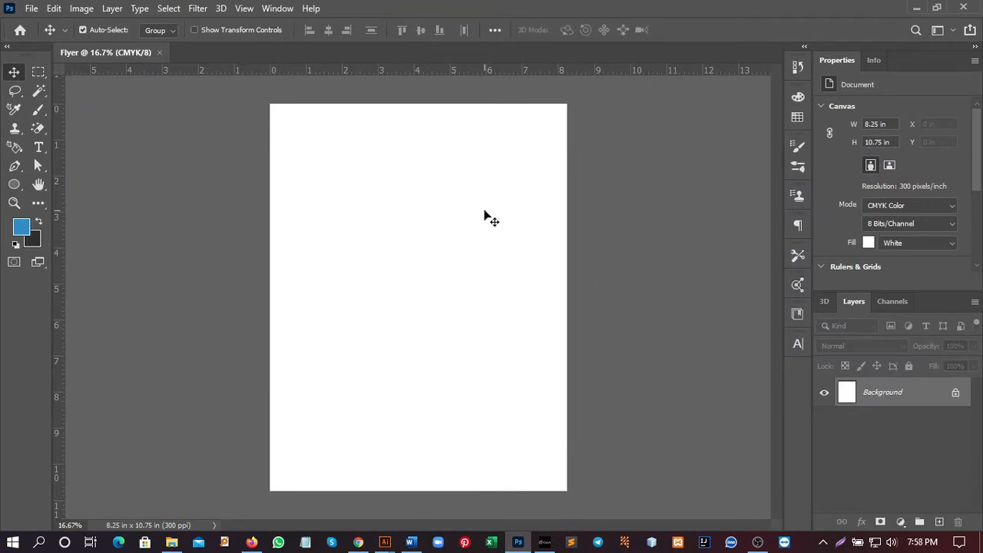
Place guides along all four edges of the blank flyer canvas.
drag(411, 73, 413, 102)
drag(362, 75, 418, 491)
drag(61, 268, 270, 214)
drag(57, 198, 567, 200)
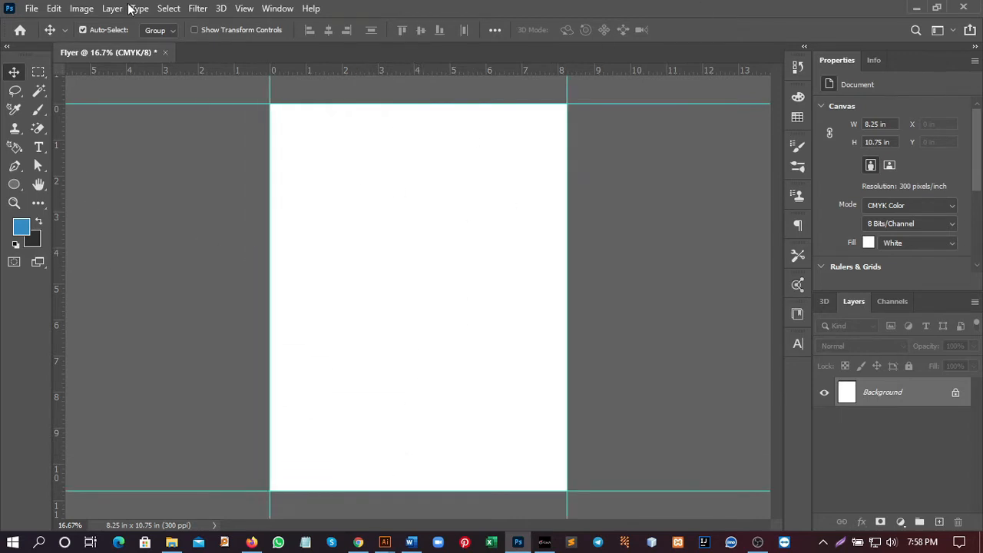
Enlarge the canvas relatively by 0.25 inches in both width and height.
click(81, 8)
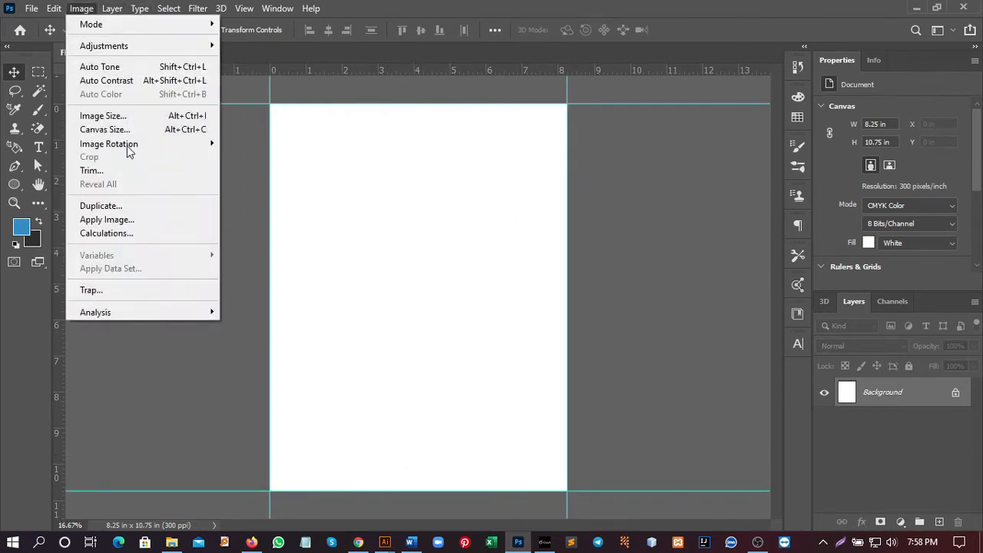
click(123, 130)
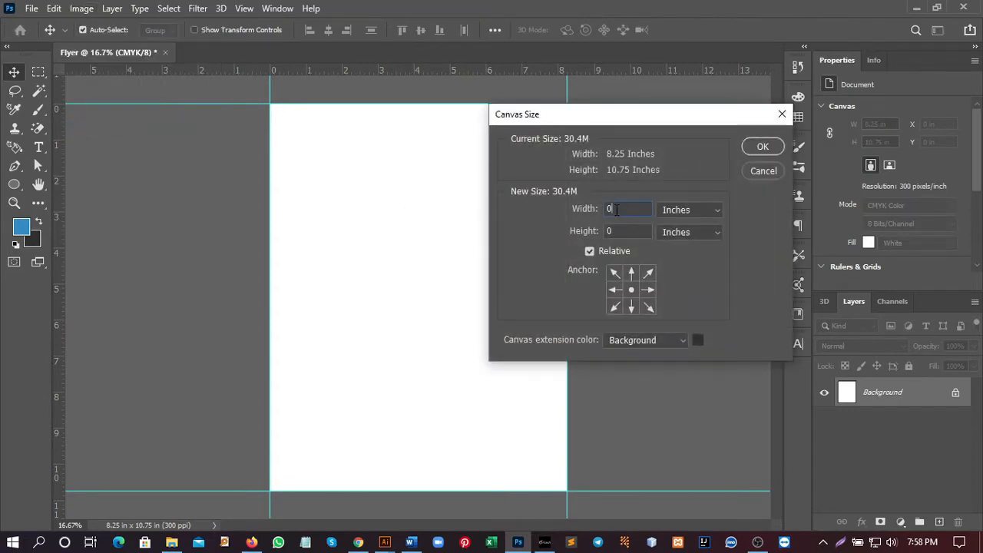
drag(617, 210, 597, 211)
text(.25)
key(Tab)
text(.25)
click(763, 146)
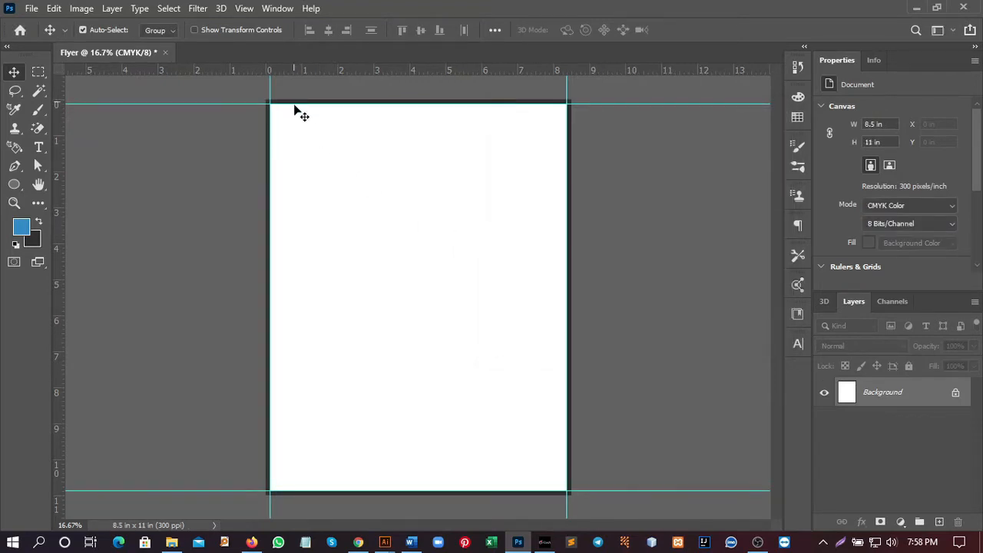
Place a second set of guides along the edges of the enlarged canvas.
drag(345, 72, 388, 501)
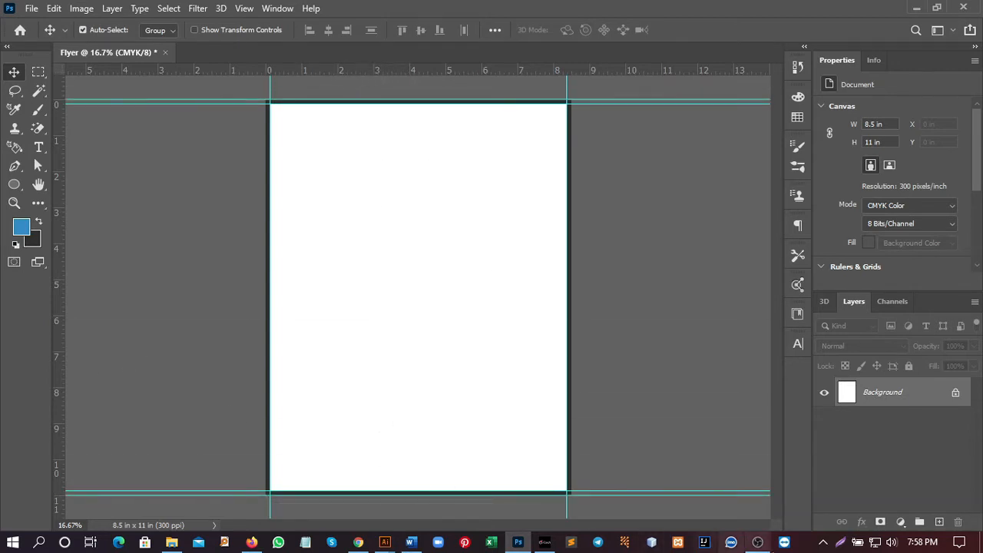
drag(57, 329, 266, 286)
drag(58, 215, 569, 245)
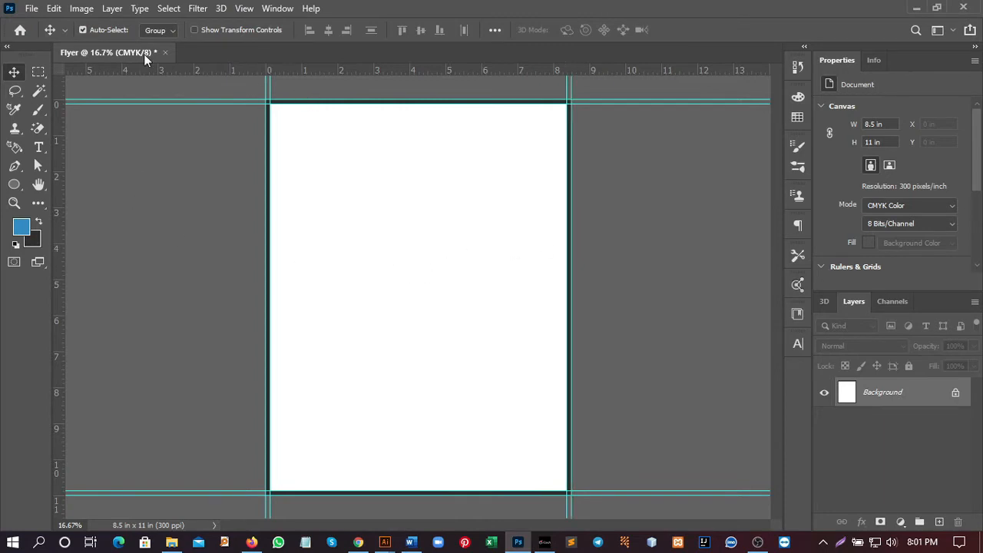
Extend the canvas by another 0.25 inches in width and height for the bleed.
click(84, 11)
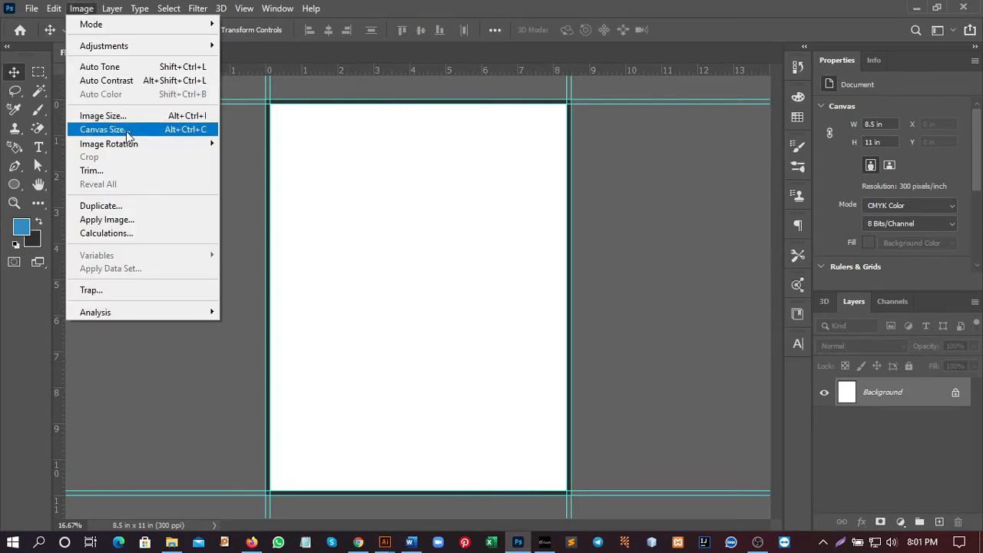
click(128, 130)
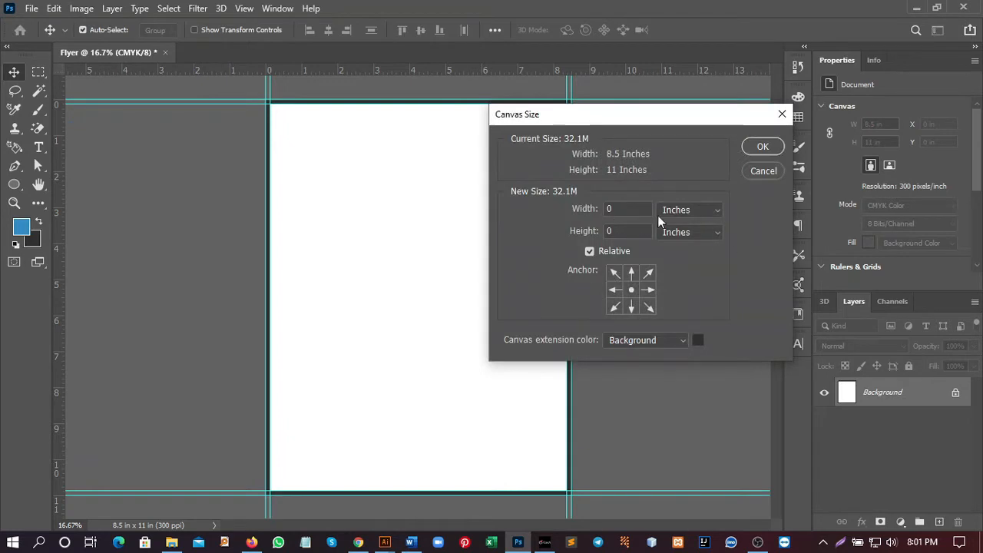
text(.25)
key(Tab)
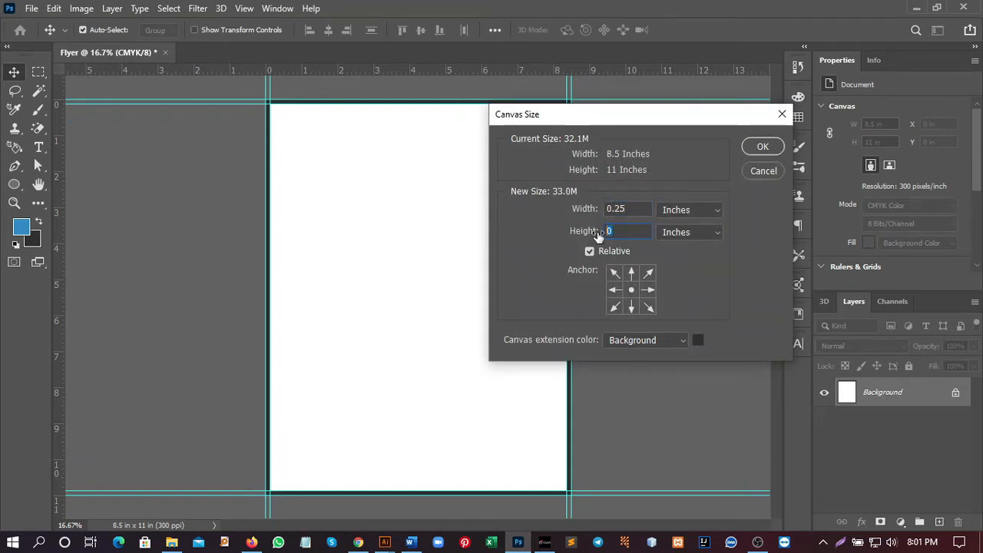
text(.25)
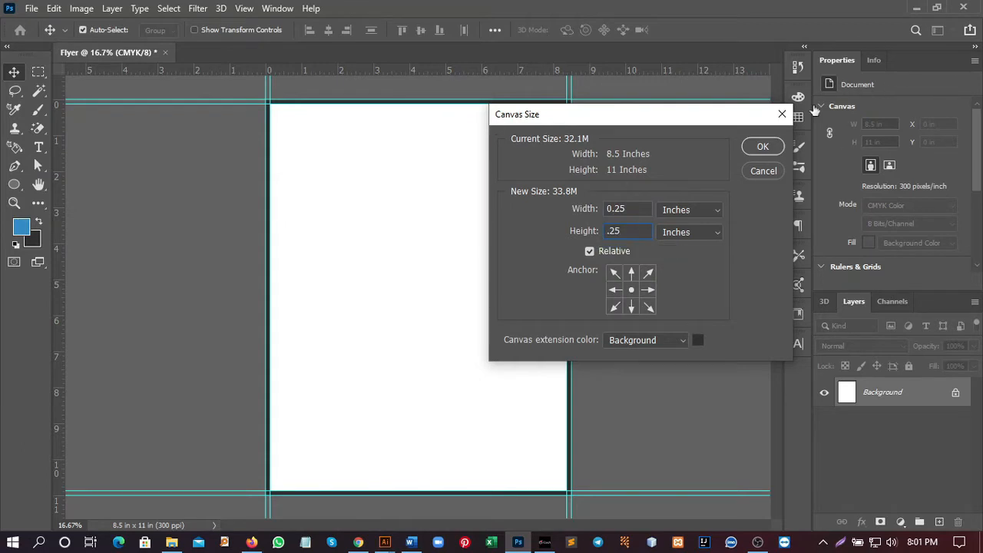
click(761, 147)
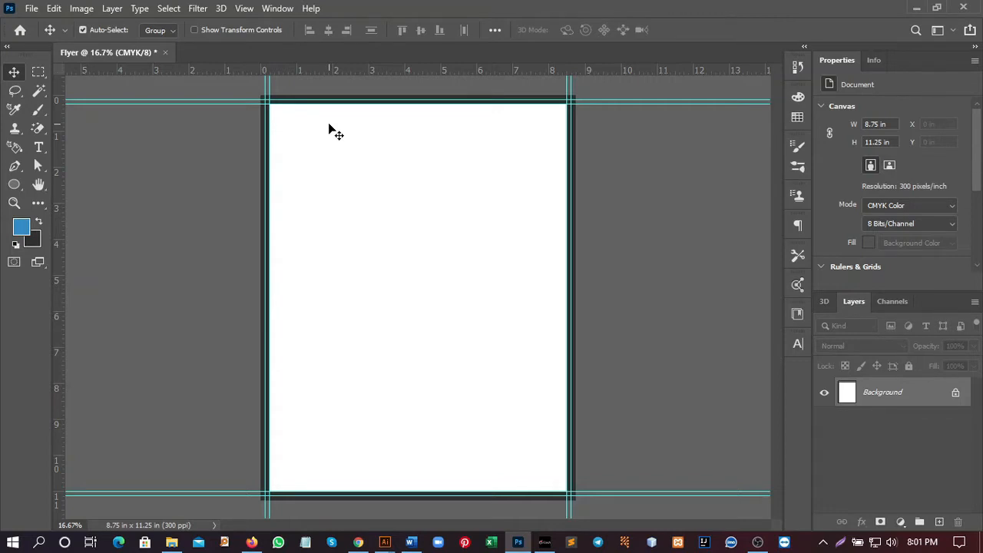
Unlock the Background layer, set the background color to the page's white and fill the whole layer with it.
click(956, 392)
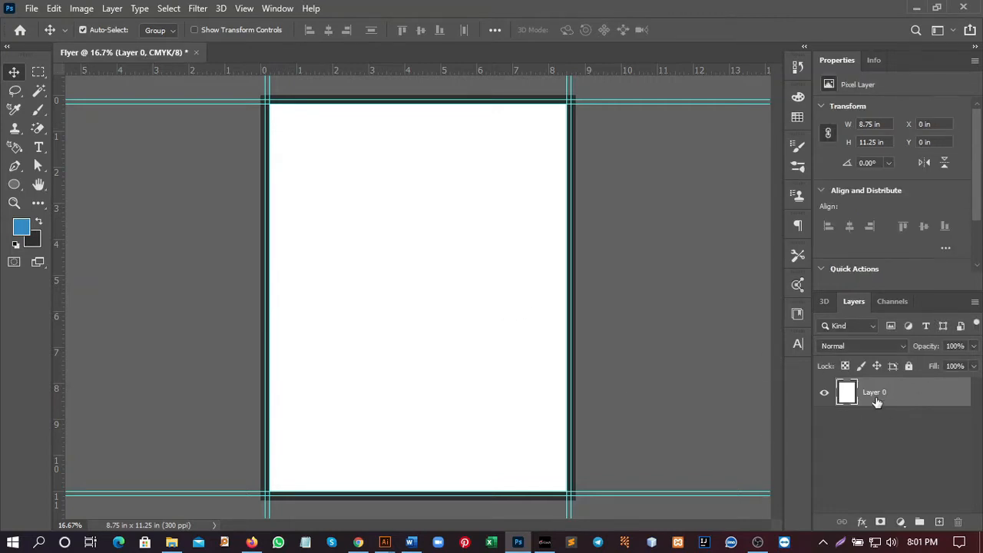
click(37, 238)
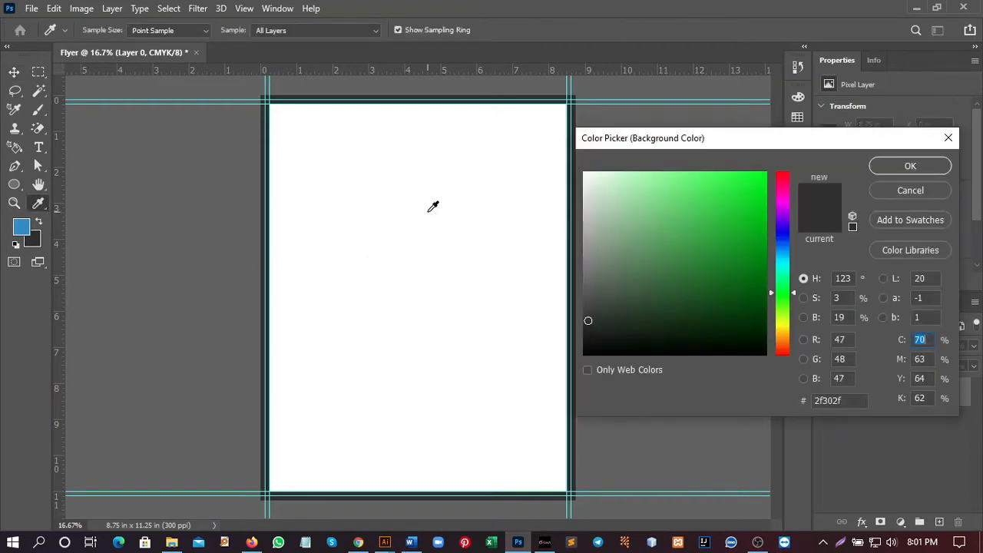
click(430, 204)
key(Return)
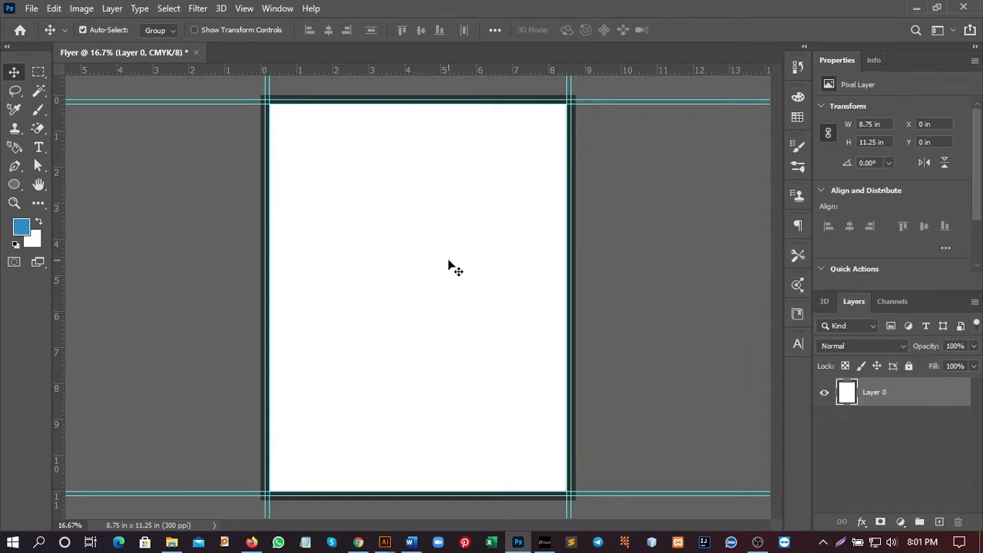
key(ctrl+BackSpace)
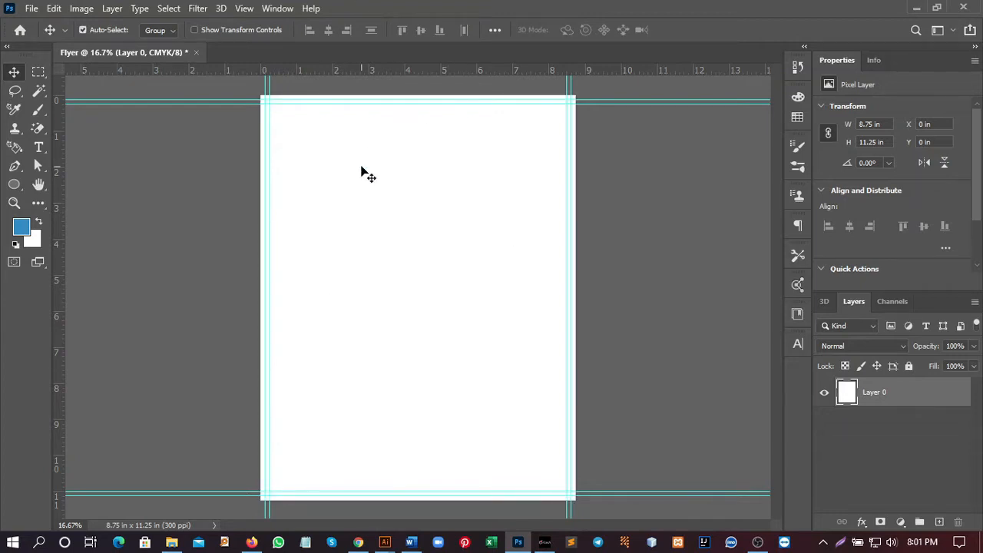
Fill the bleed border outside the outer guides with the blue foreground color on a new layer, and clear the selection.
click(38, 72)
drag(264, 100, 573, 496)
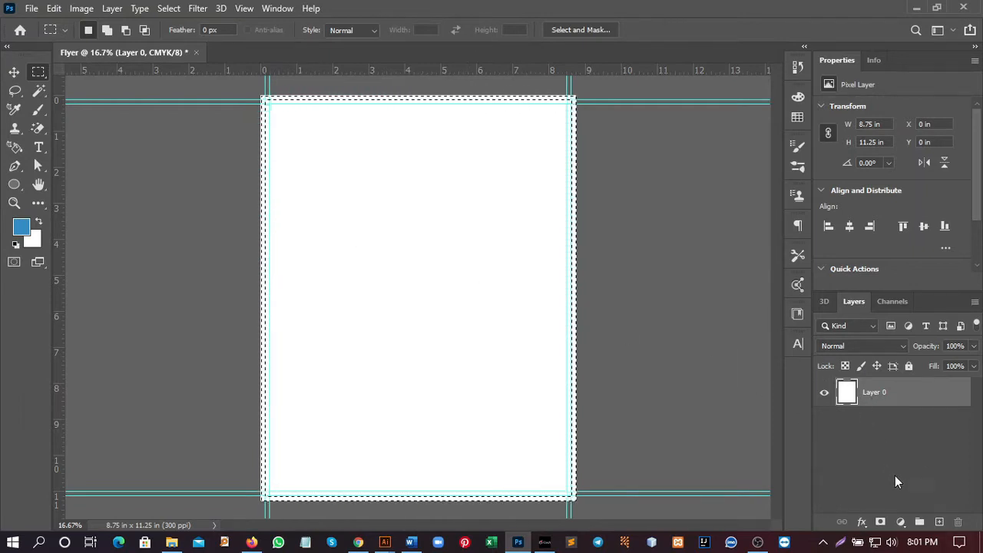
click(939, 521)
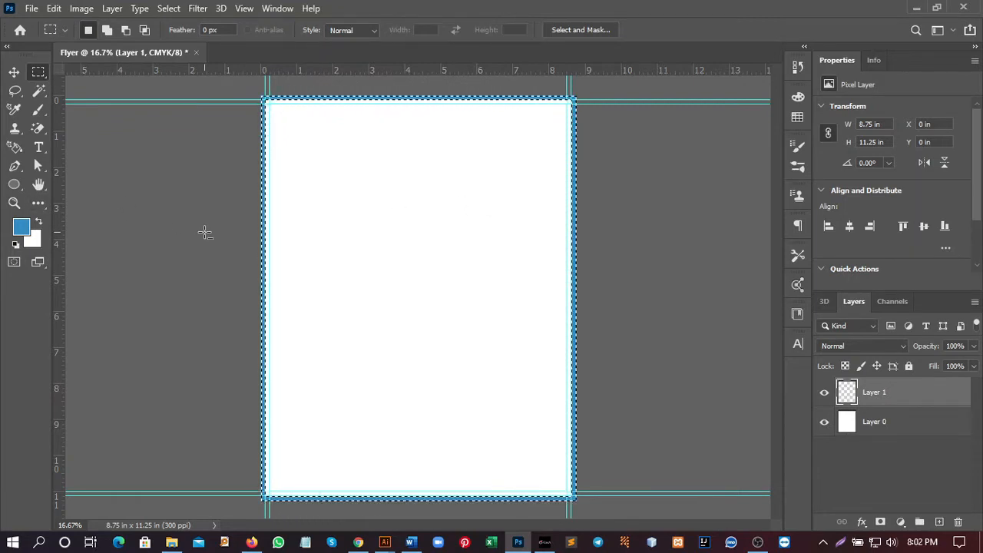
key(ctrl+d)
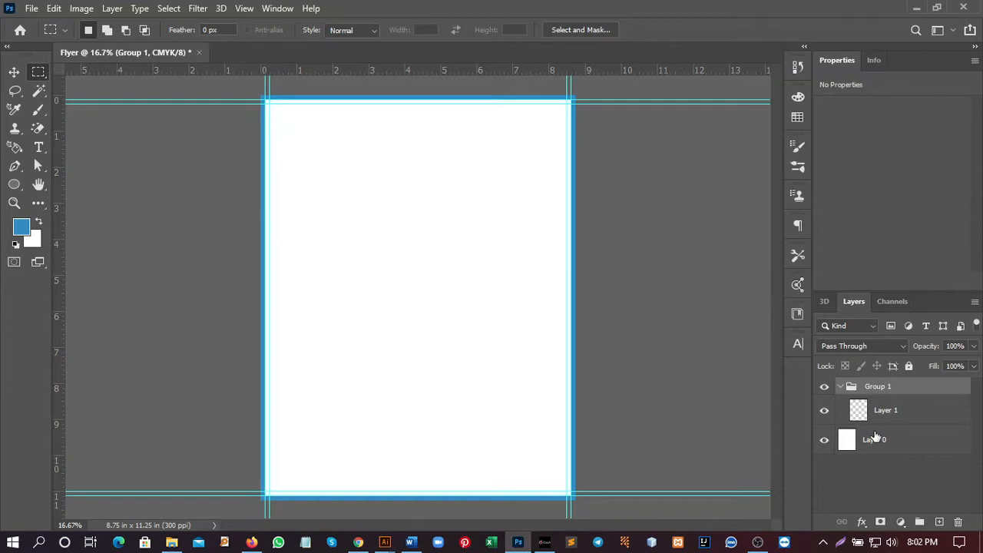
Collapse the group holding the blue border layer and rename it Bleed.
click(841, 387)
double_click(875, 387)
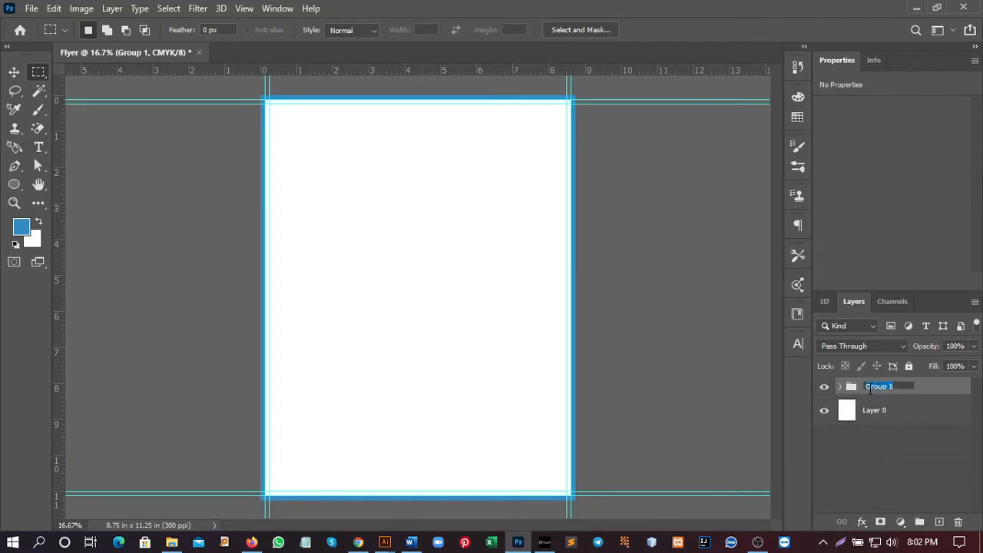
text(Bleed)
key(Return)
Put the white Layer 0 into a group named Background and hide the Bleed group.
click(880, 419)
key(ctrl+g)
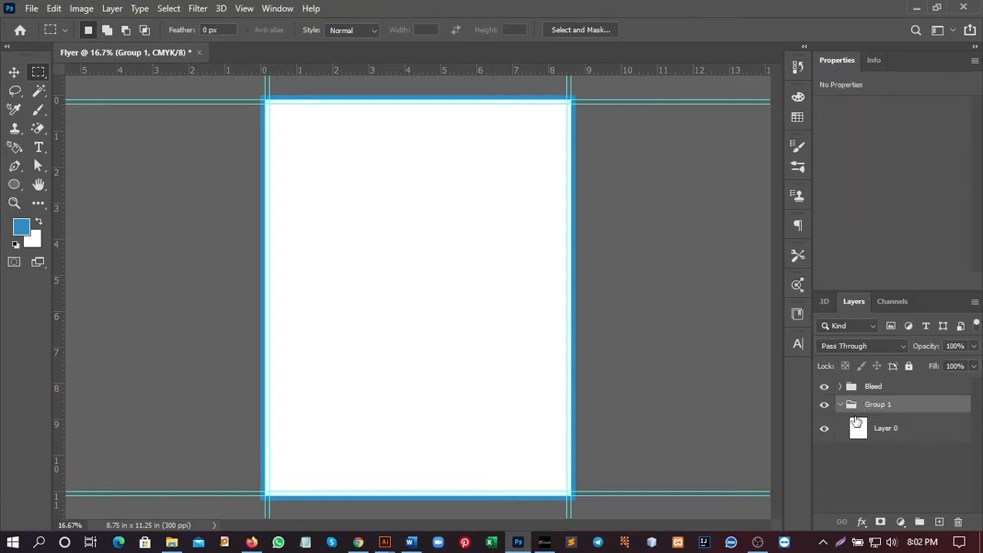
click(841, 405)
double_click(868, 407)
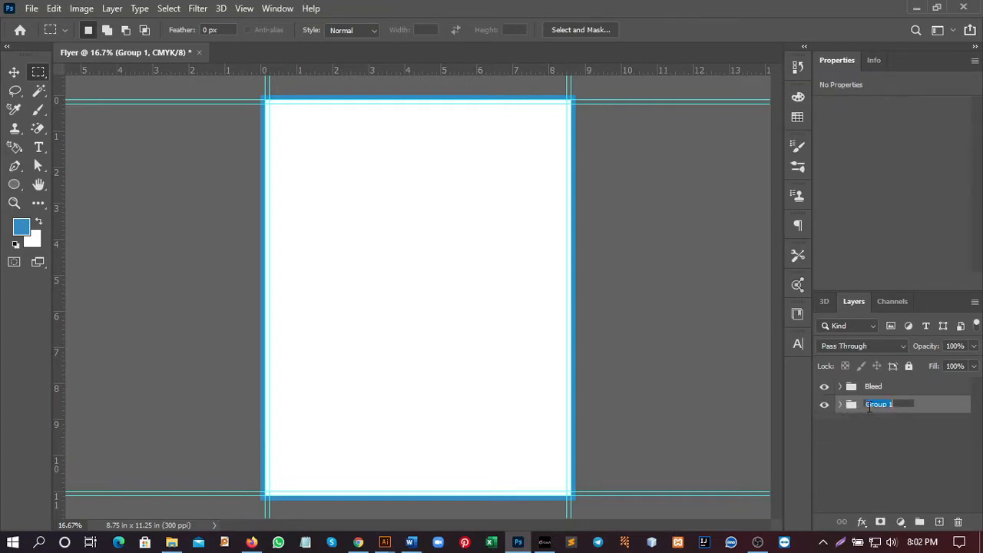
text(Background)
key(Return)
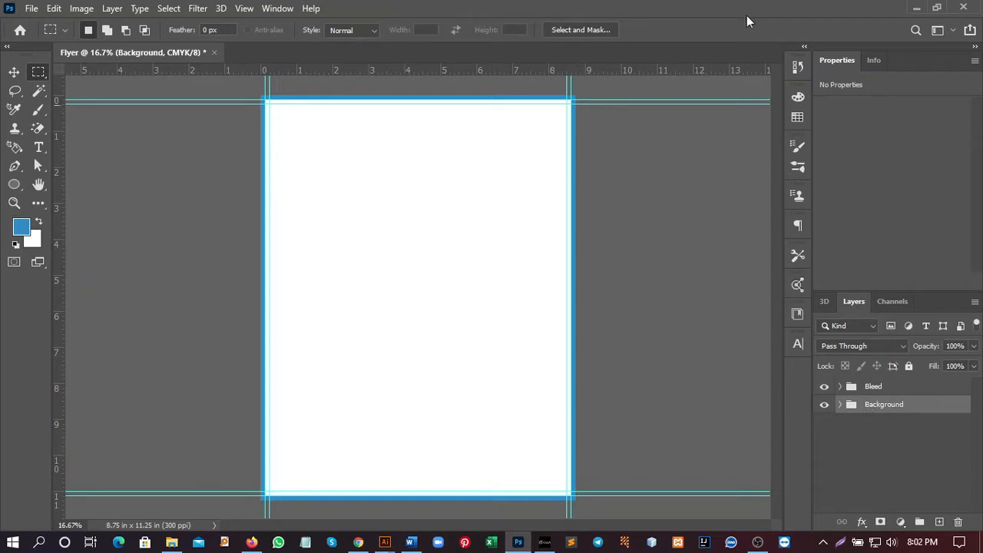
click(824, 386)
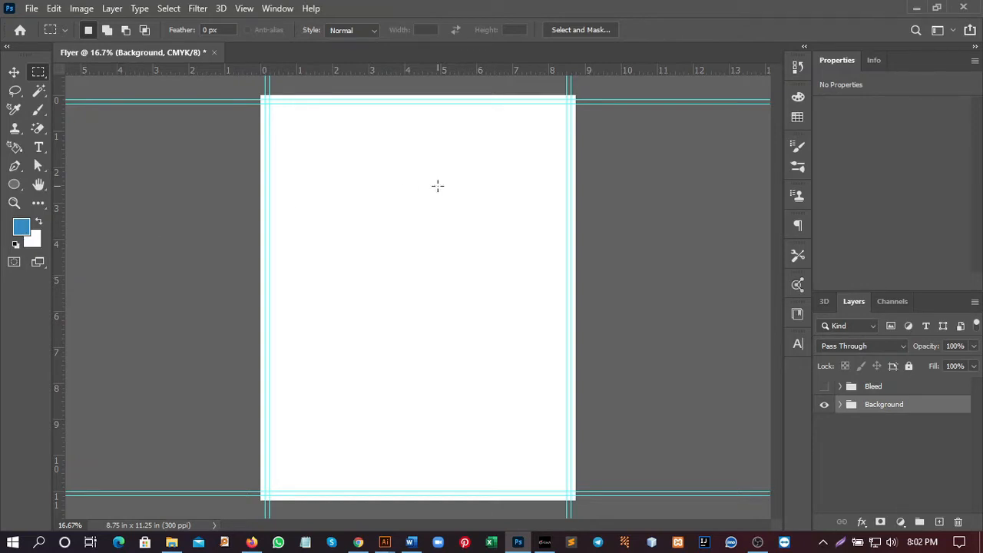
Switch to Illustrator and open the minimal logo.ai file.
mouse_move(385, 542)
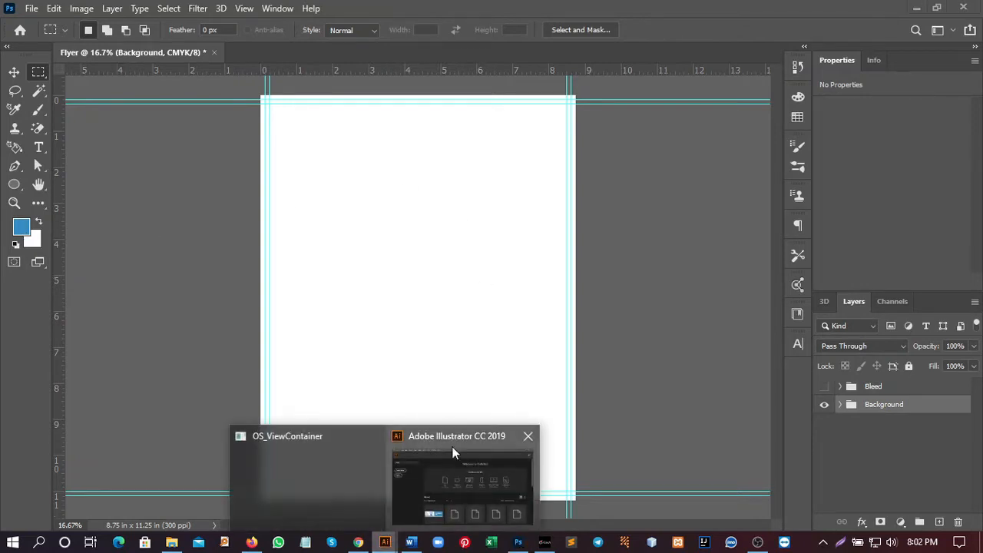
click(458, 473)
scroll(328, 403, down, 1)
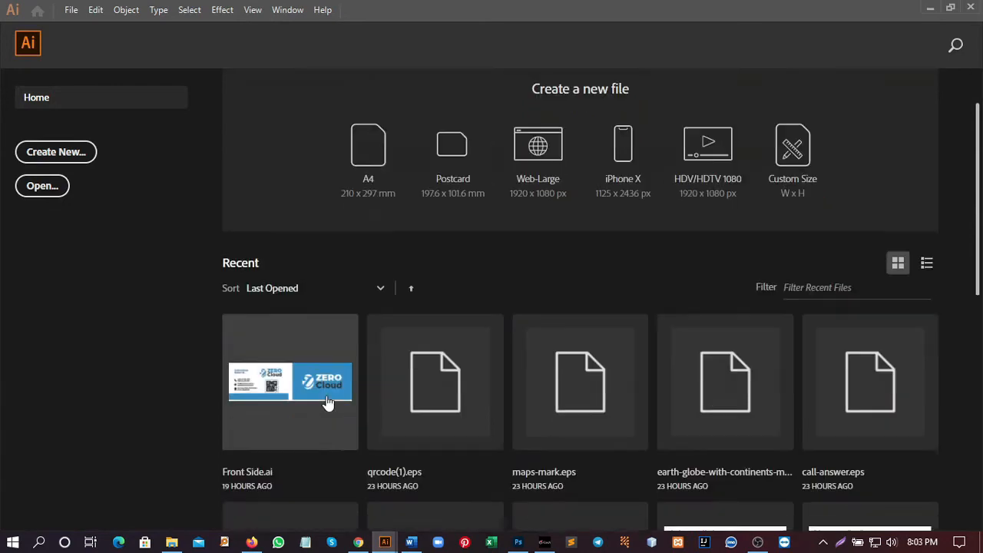
scroll(328, 402, down, 3)
scroll(328, 403, up, 2)
click(328, 403)
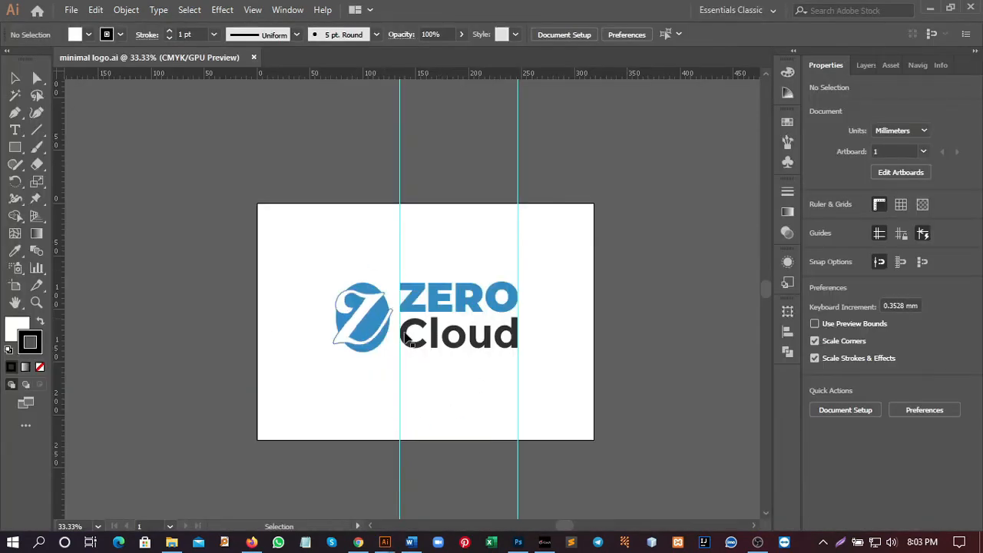
Select the complete ZERO Cloud logo and carry it over into the Flyer document in Photoshop.
drag(295, 259, 569, 411)
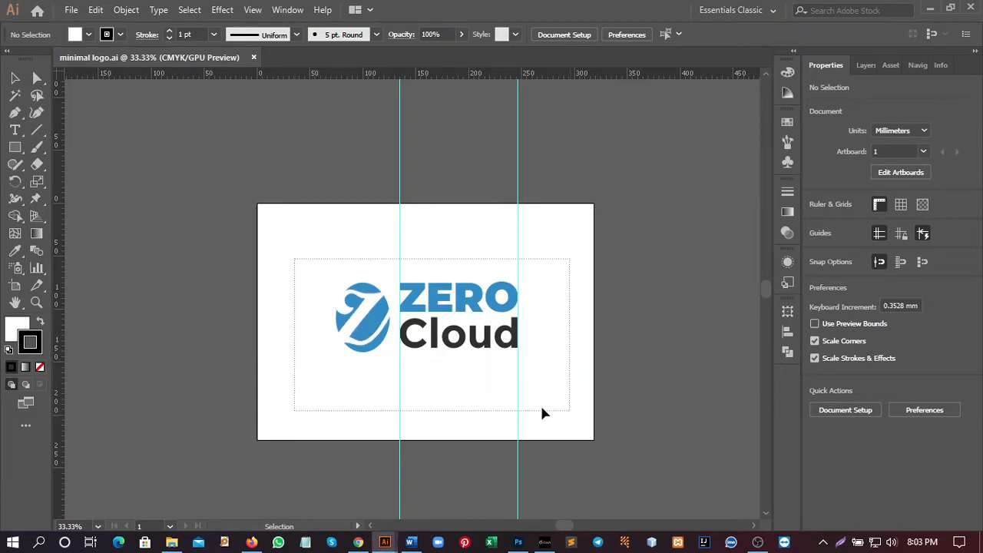
click(431, 339)
drag(303, 252, 553, 388)
drag(419, 309, 440, 318)
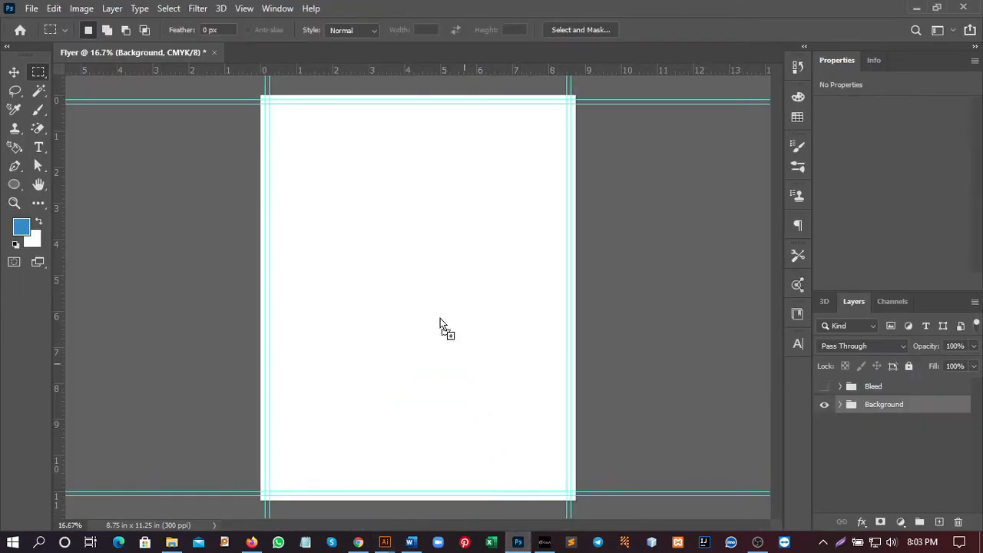
Place the logo as a smart object slightly below the page's middle, at about X 1.05 in and Y 5.19 in.
drag(379, 199, 379, 198)
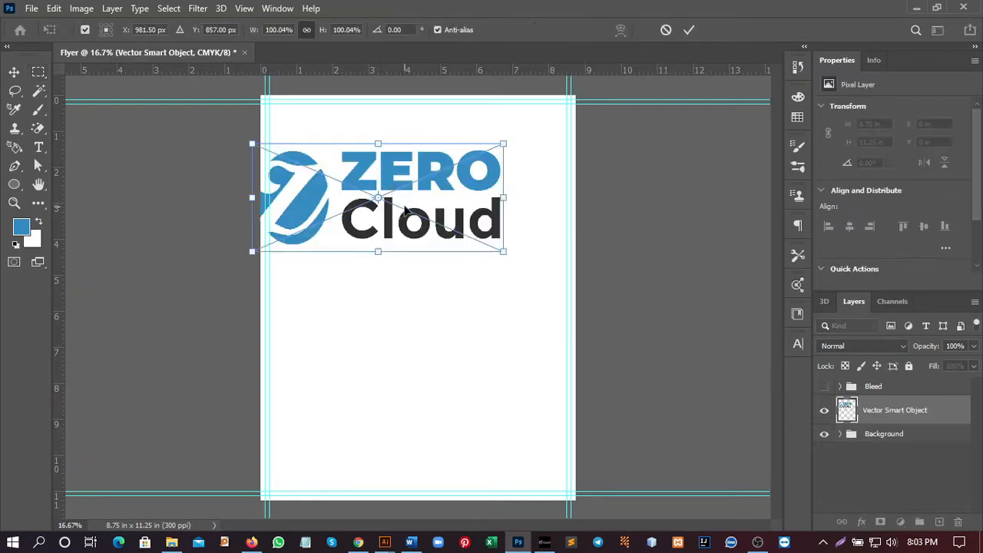
drag(392, 184, 437, 316)
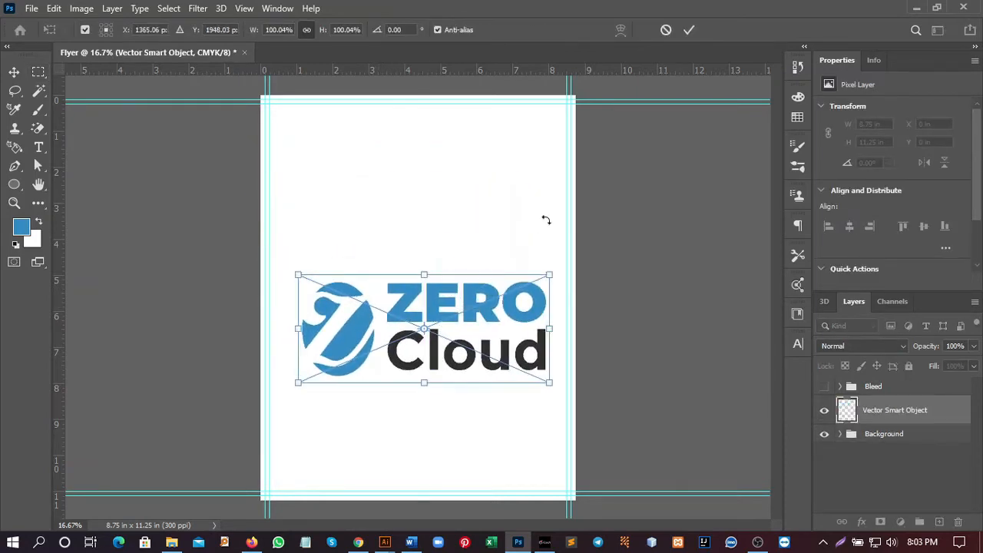
click(689, 30)
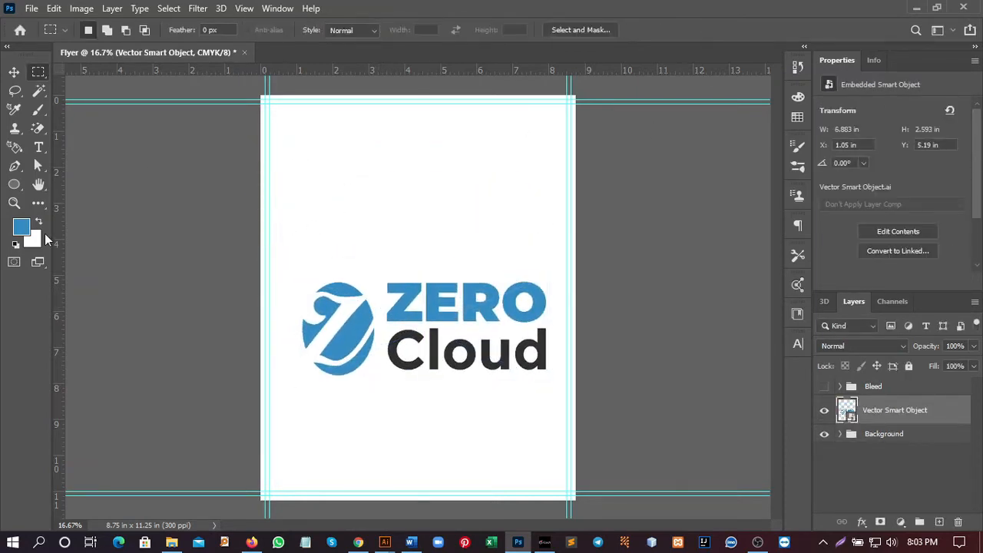
Set the background color to the dark grey #30302f sampled from the logo's word Cloud.
click(34, 240)
click(399, 334)
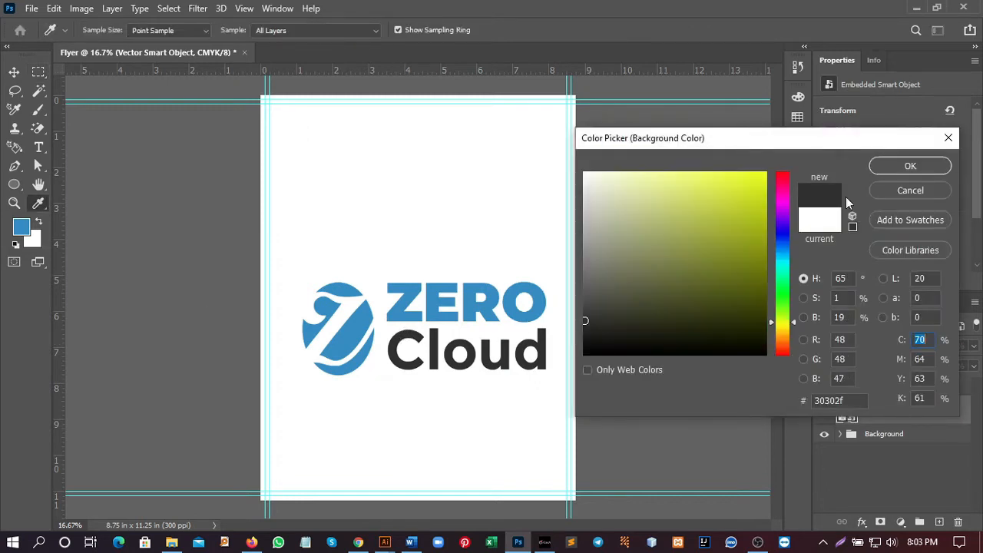
click(889, 166)
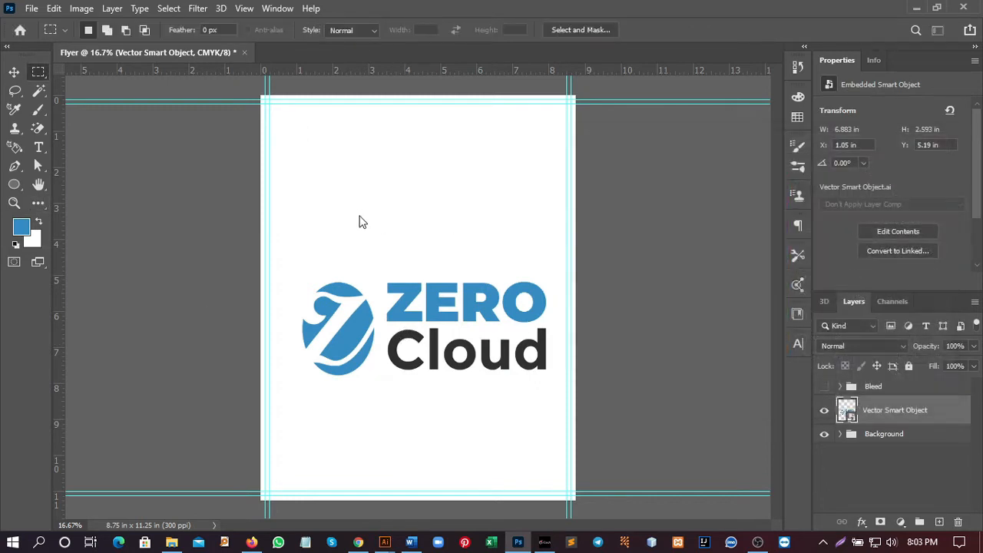
Move the logo straight down to the lower part of the page, at about Y 7.66 in, and dismiss the mail notification.
click(14, 73)
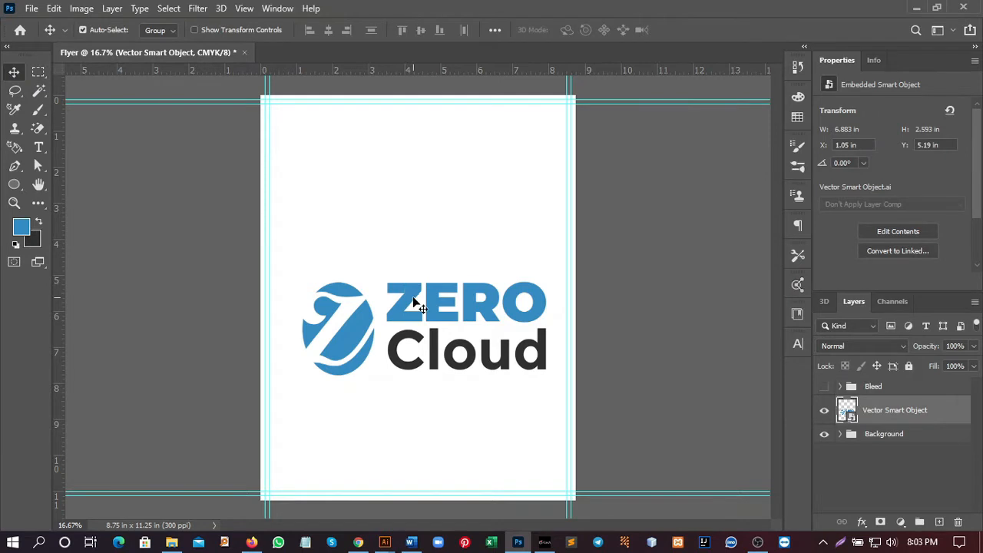
drag(413, 306, 415, 394)
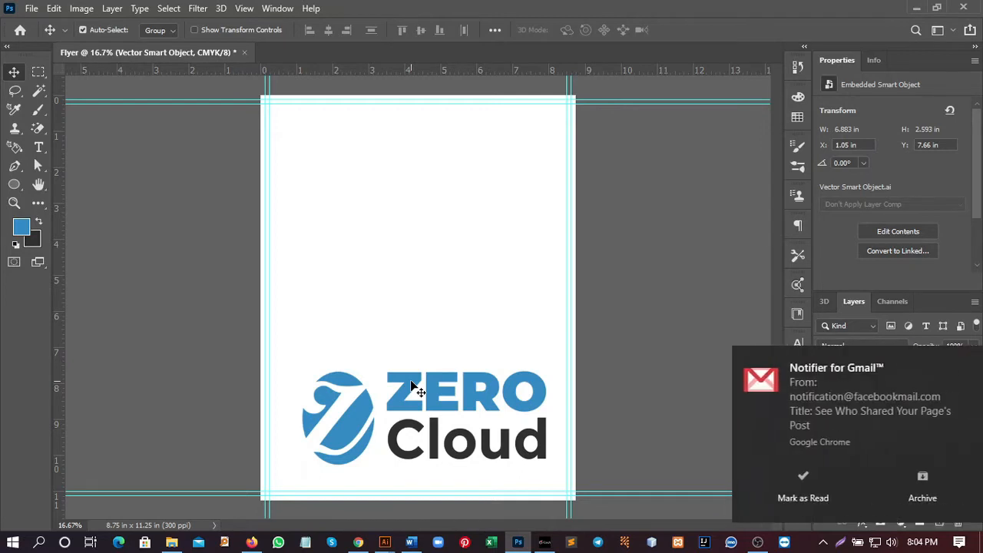
click(958, 358)
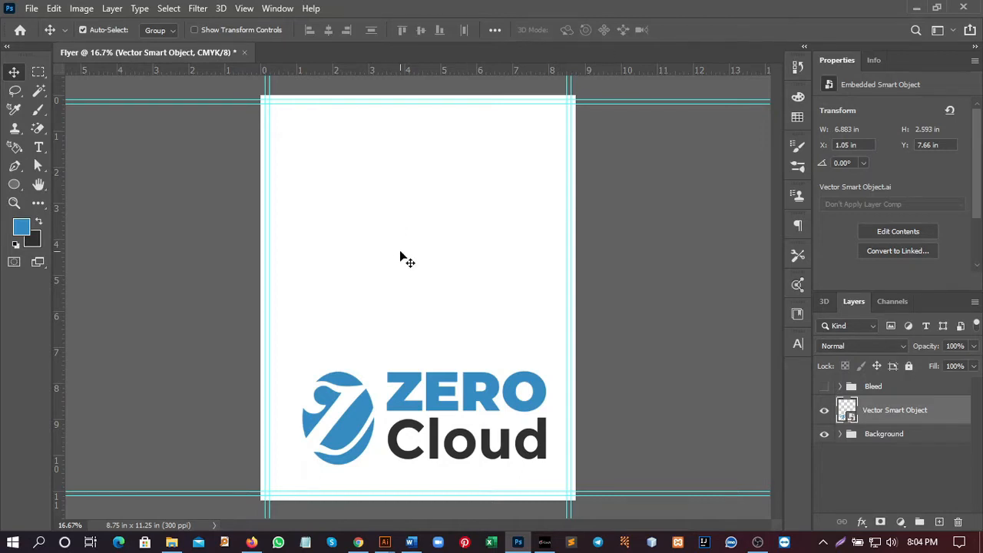
Draw a closed blue Pen tool shape over the page's top, its lower edge rising diagonally from about 5 in on the left, and deselect it.
click(15, 165)
click(253, 283)
drag(246, 274, 385, 224)
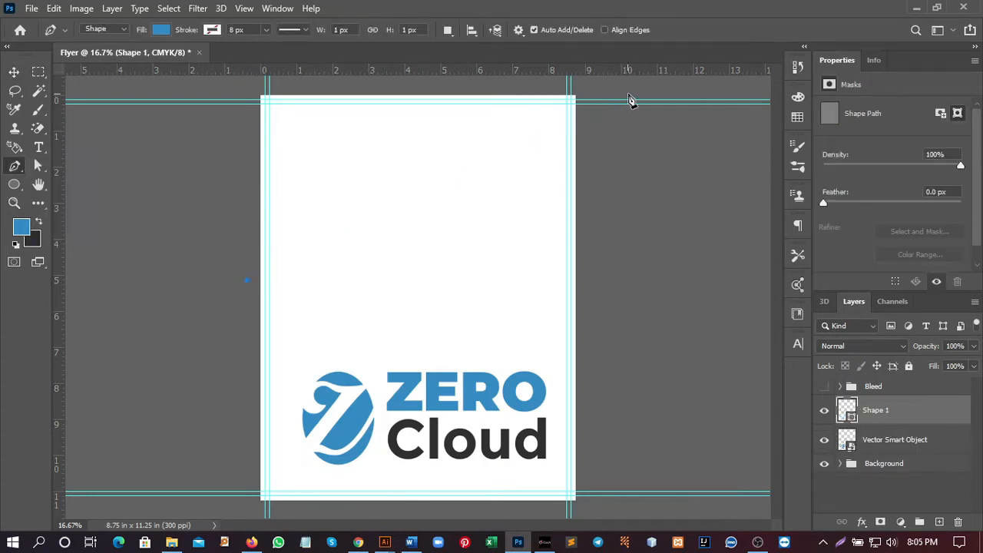
click(634, 93)
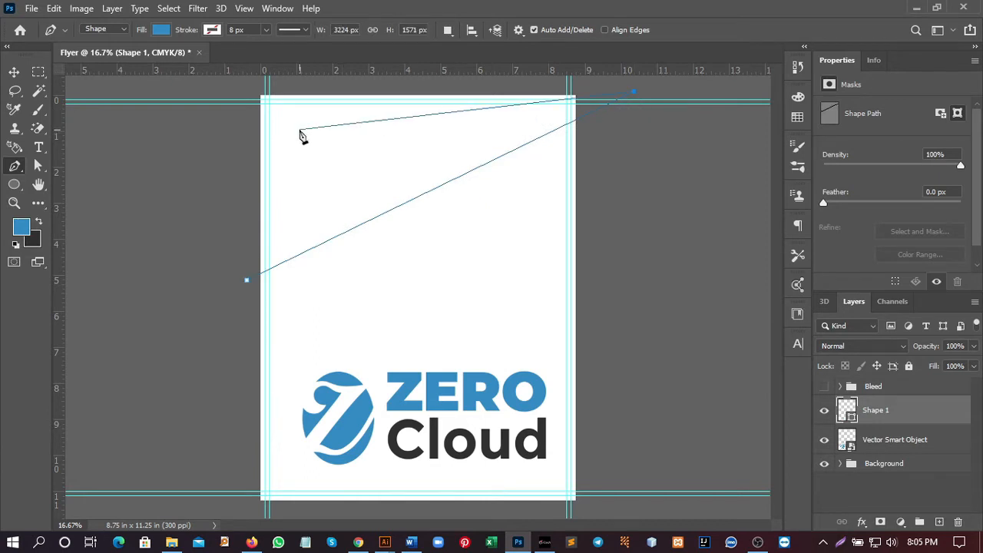
click(234, 93)
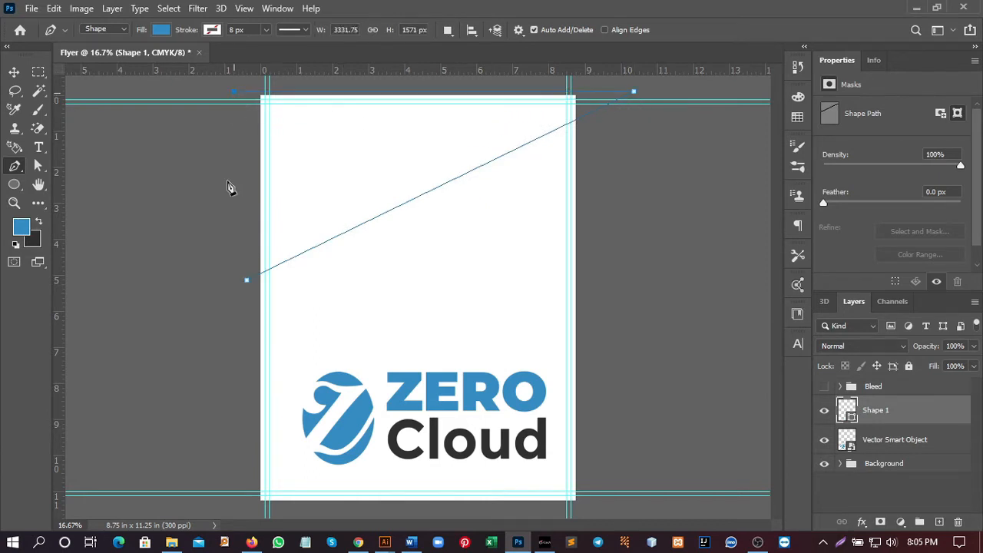
click(246, 281)
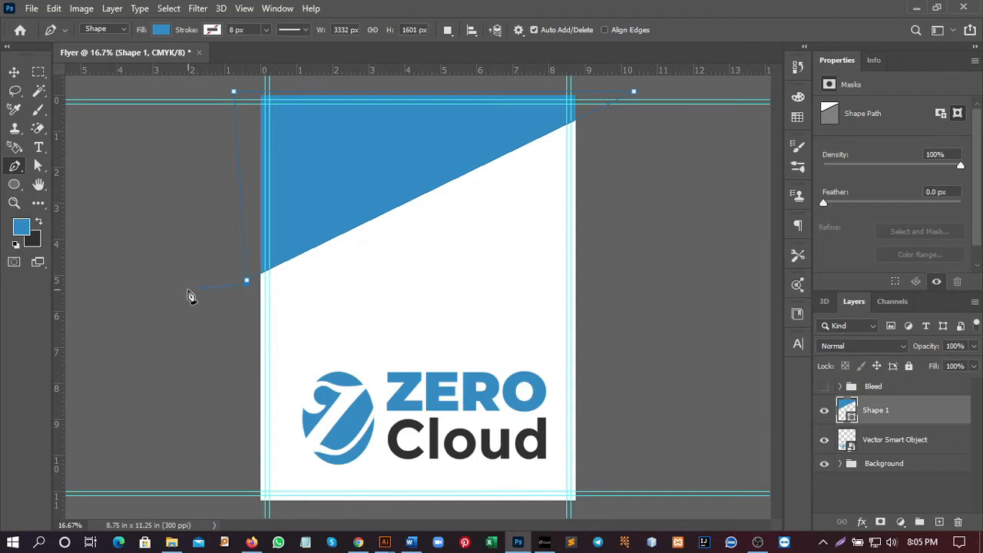
click(14, 71)
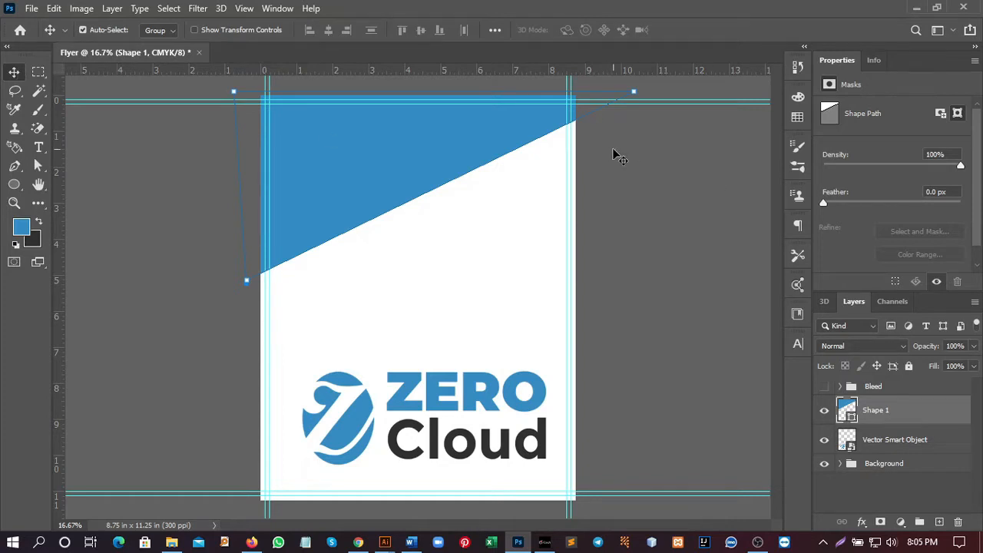
click(481, 238)
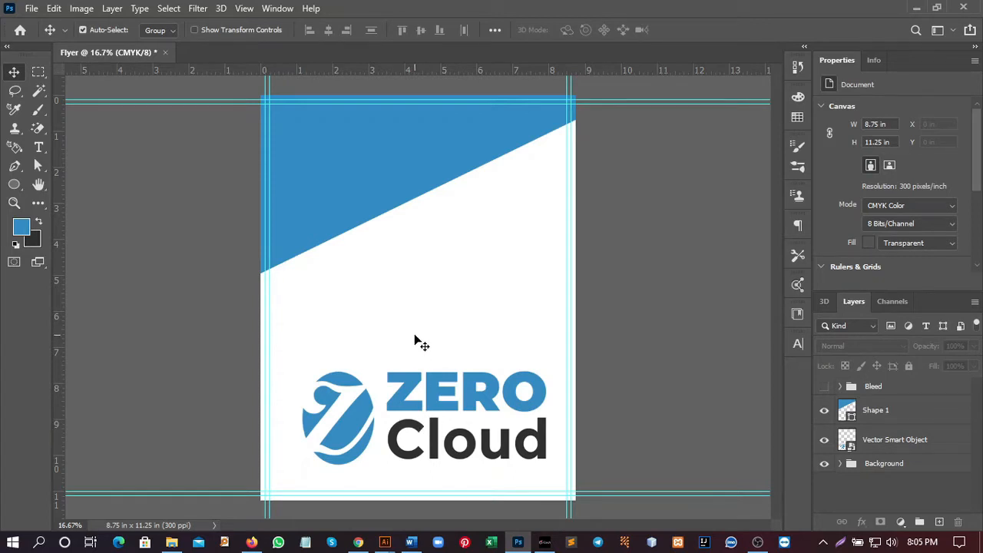
Draw a blue circle about 2.84 in wide over the shape's diagonal edge and move it to about X 0.82 in, Y 2.79 in.
click(13, 184)
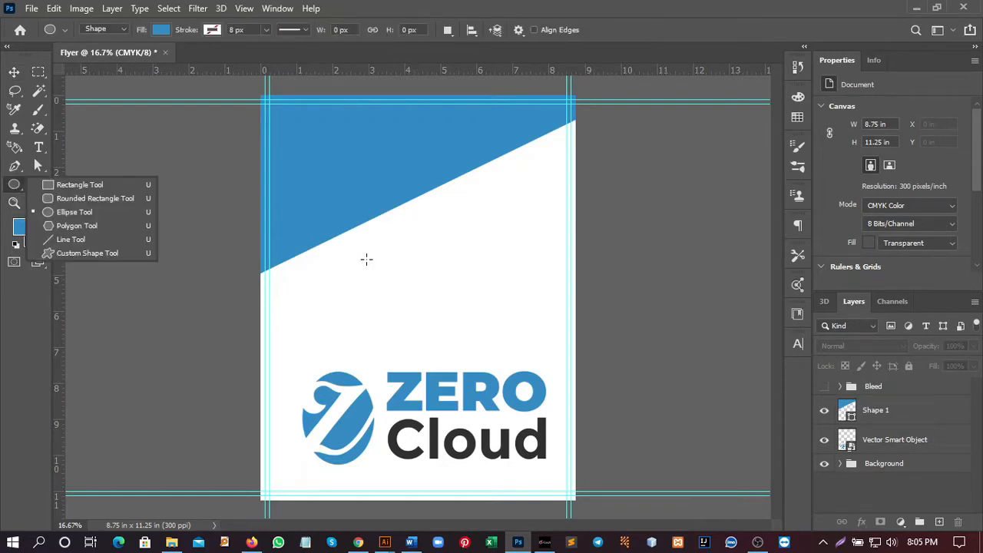
click(69, 198)
right_click(8, 191)
click(76, 213)
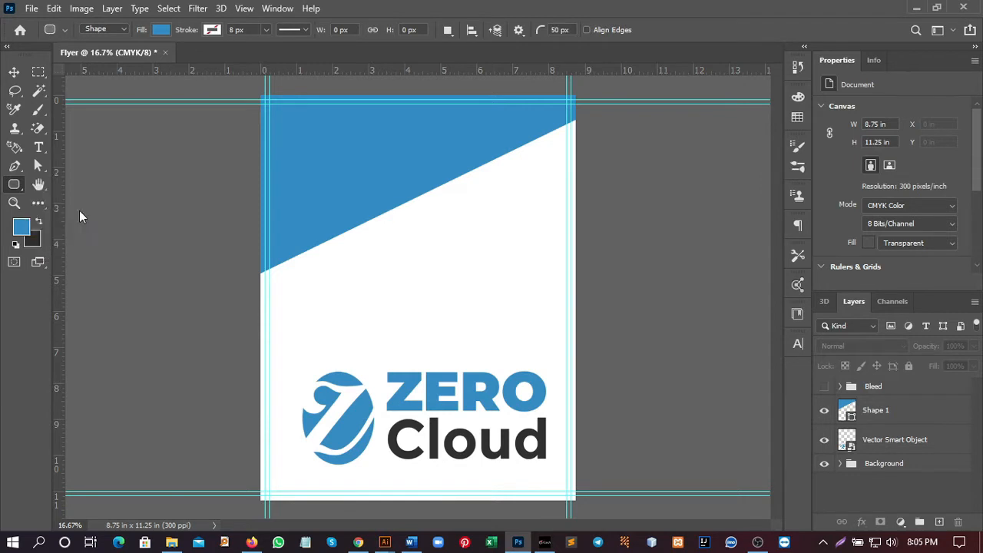
drag(314, 174, 386, 290)
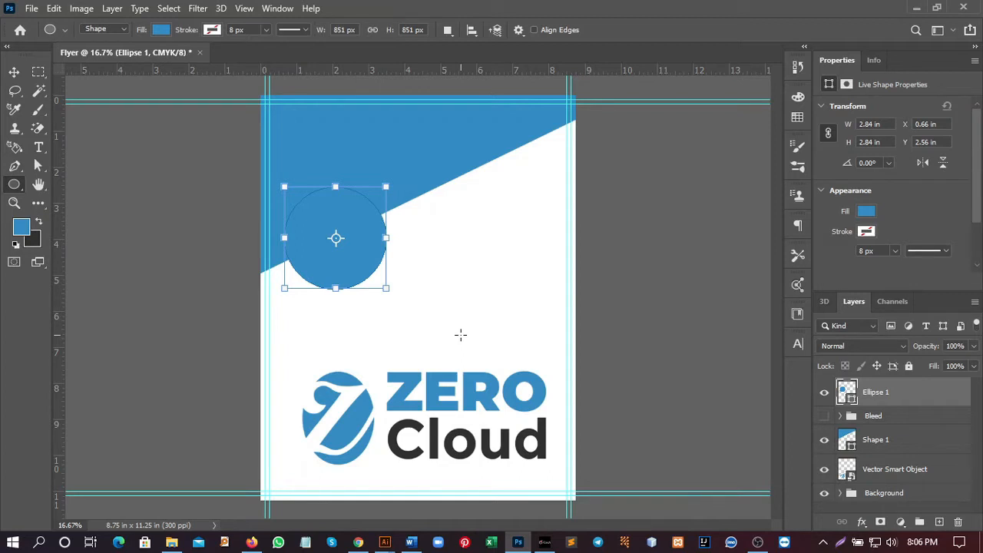
click(14, 71)
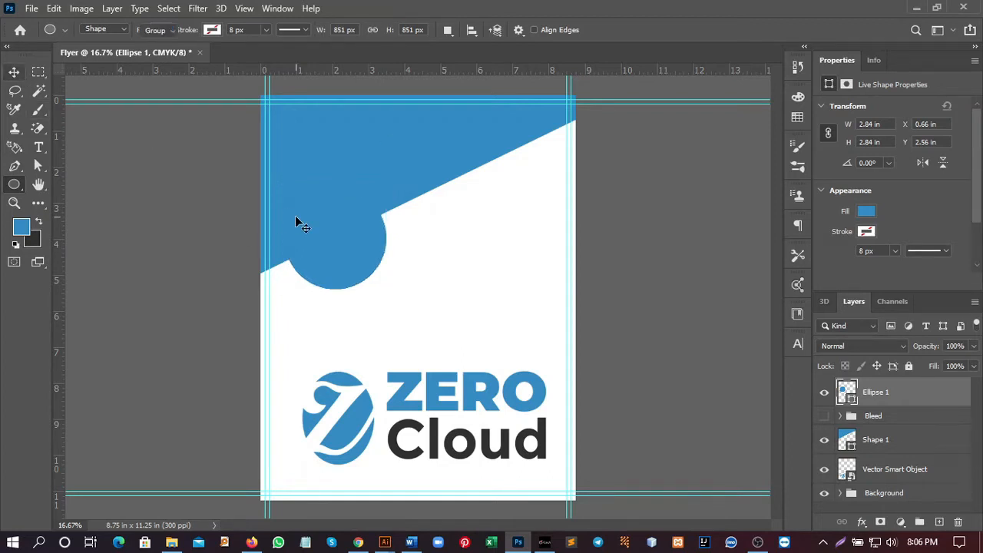
drag(331, 241, 337, 249)
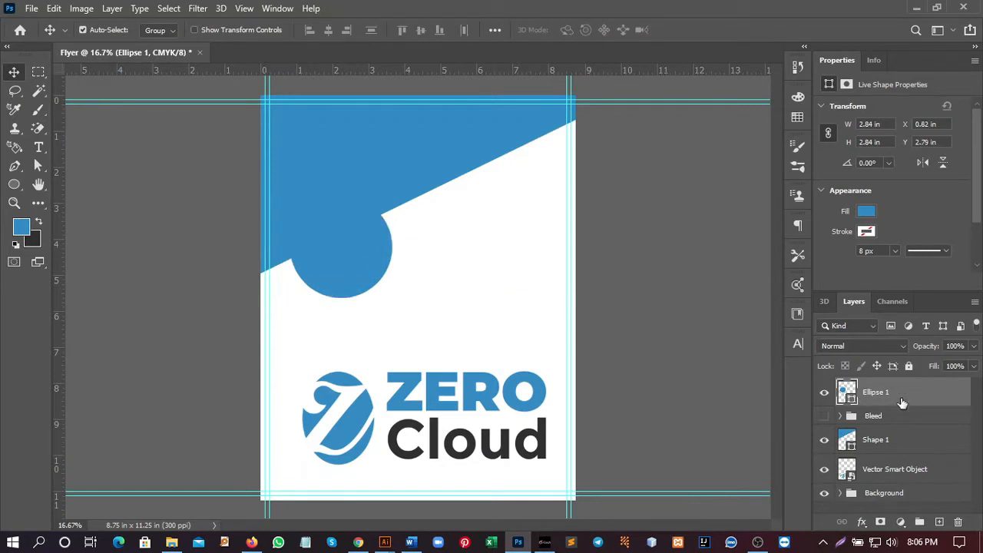
Duplicate the blue circle layer and change the fill of the lower circle, Ellipse 1, to white #ffffff.
key(ctrl+j)
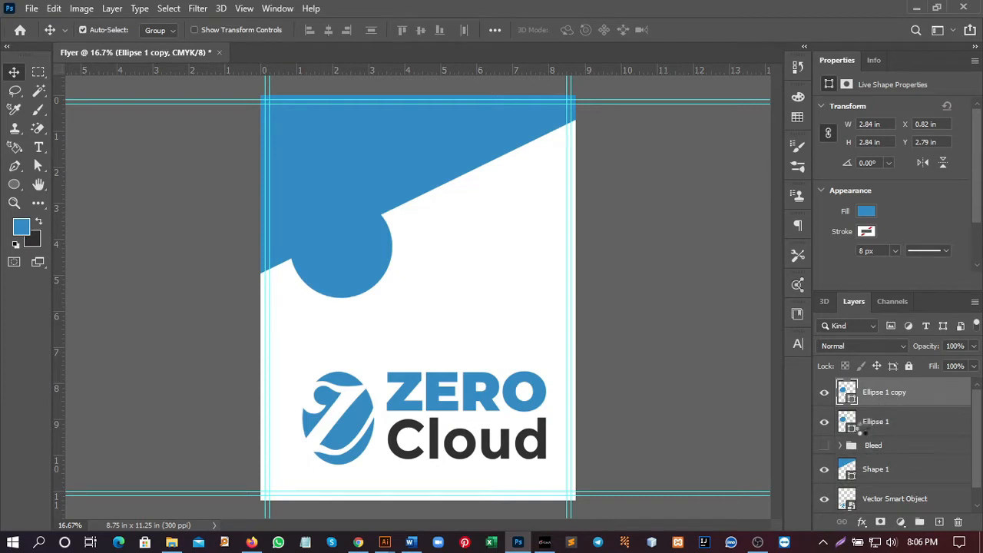
click(853, 428)
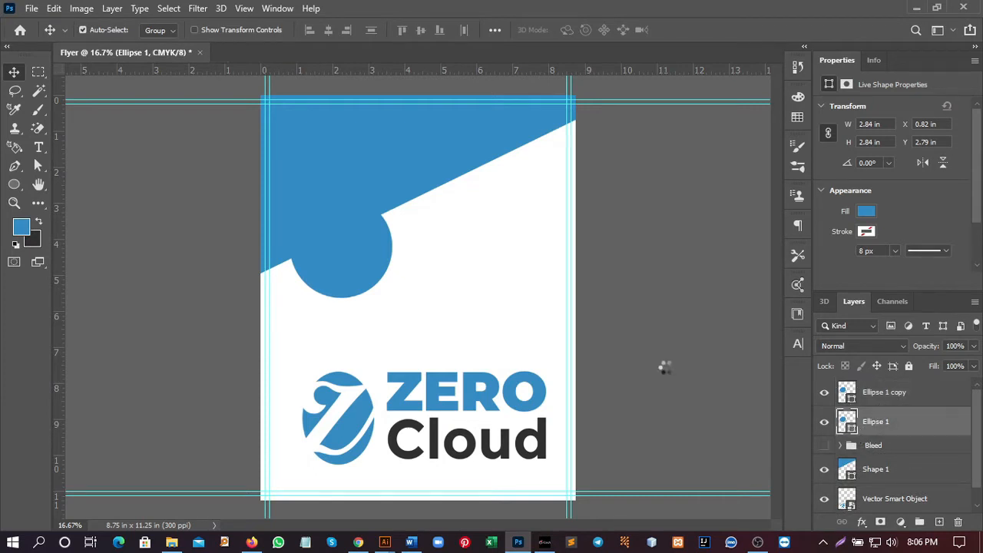
click(461, 215)
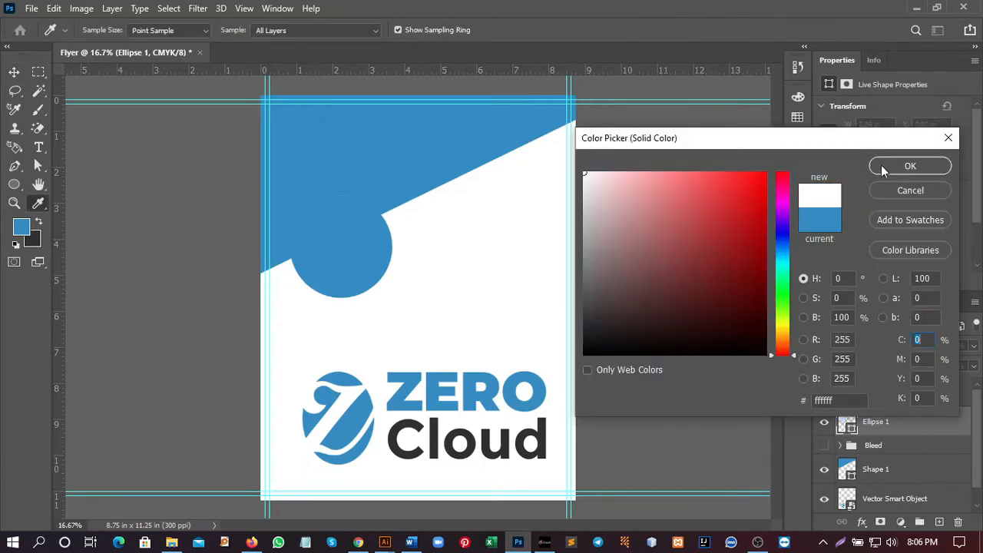
click(907, 166)
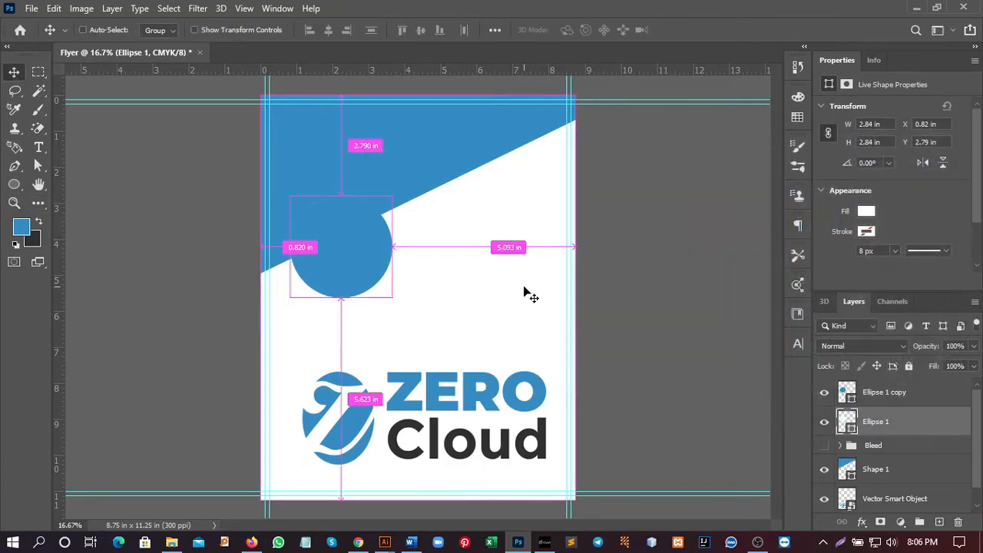
Scale the white circle about its center to 114.09% to form a ring, and group the two circle layers.
key(ctrl+t)
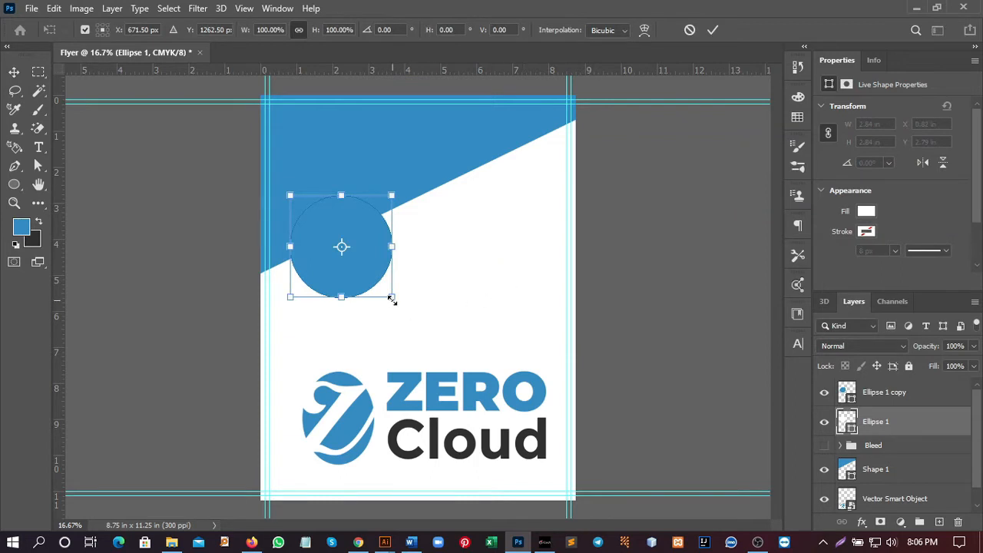
drag(393, 298, 400, 307)
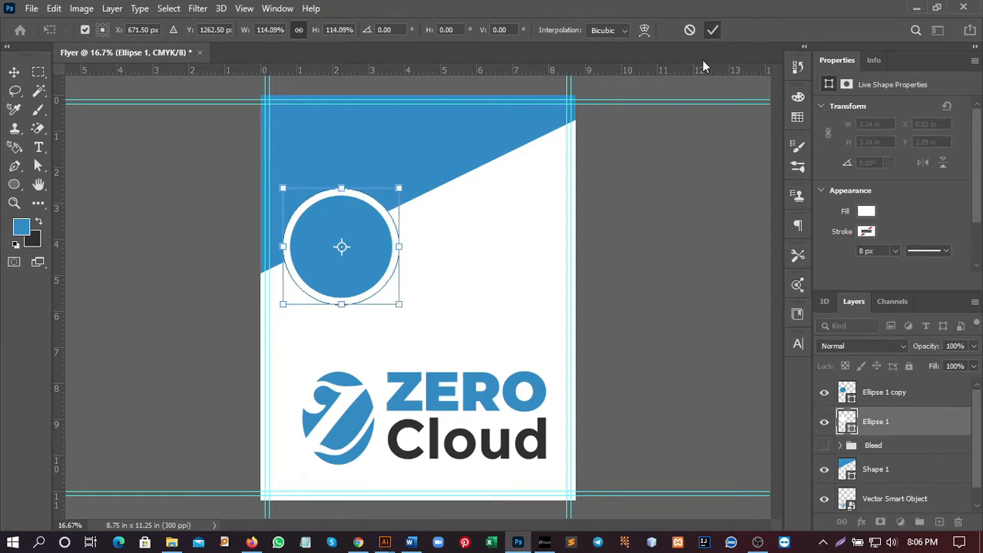
click(672, 239)
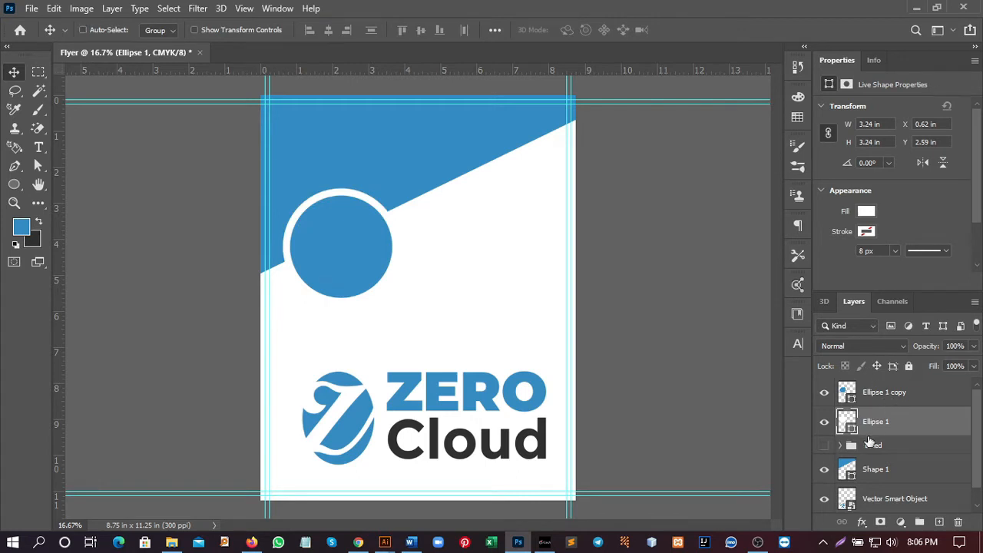
key(ctrl+g)
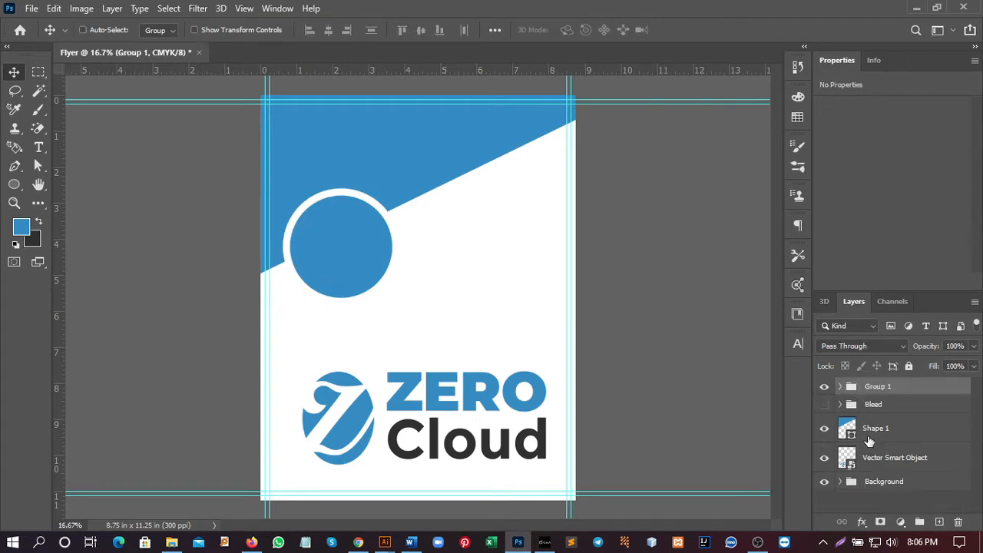
Set the Move tool's auto-select mode to Layer and select the blue circle on its own.
click(160, 31)
click(164, 48)
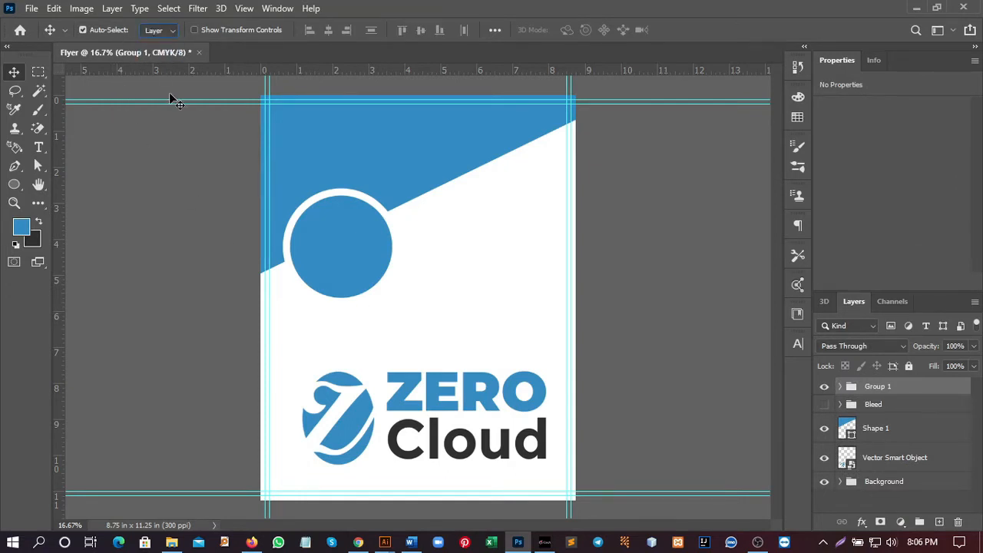
click(162, 32)
click(164, 48)
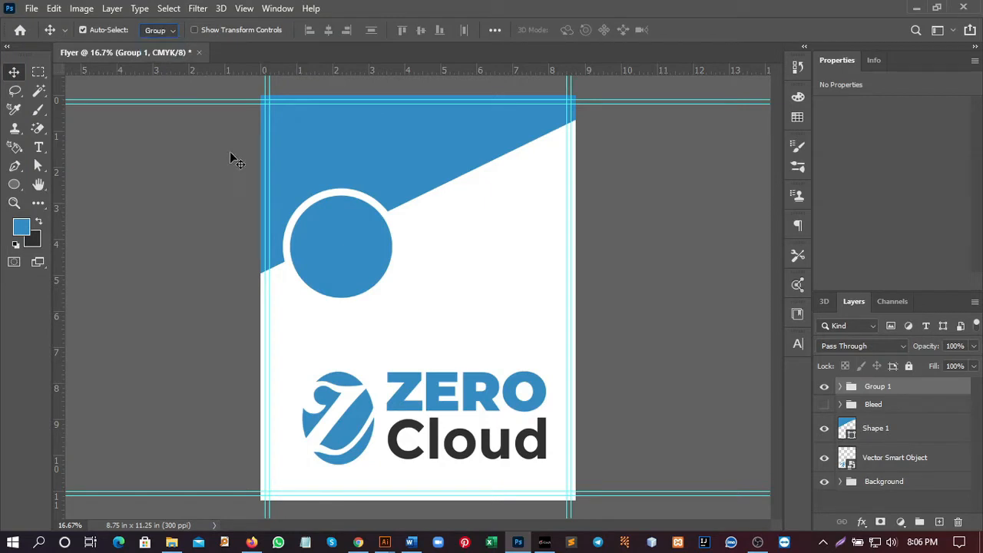
click(171, 34)
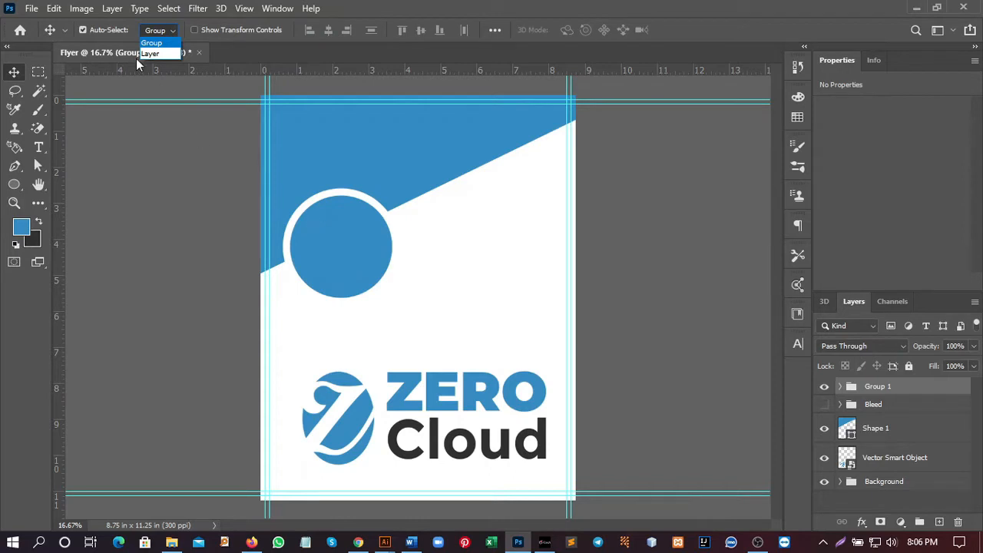
click(150, 54)
click(331, 236)
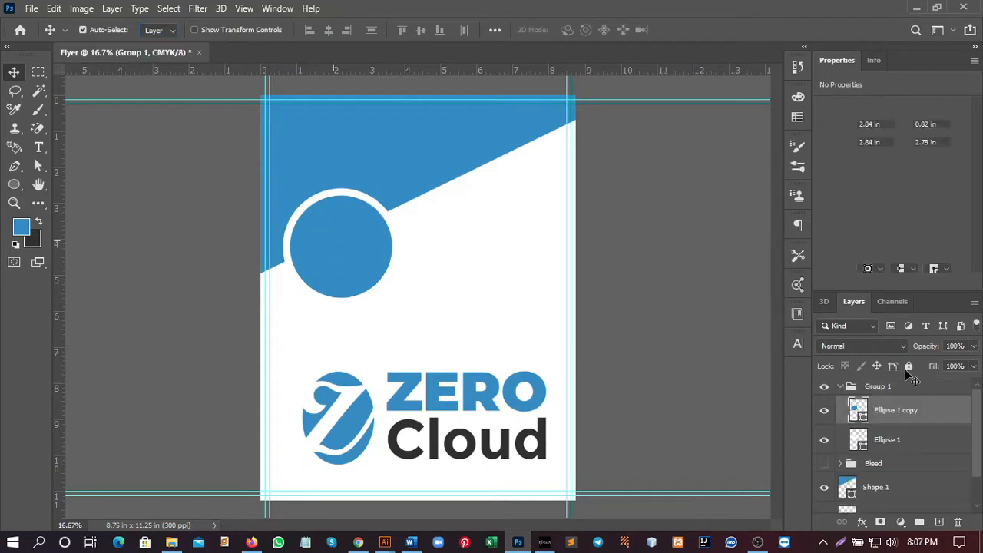
Set the auto-select mode to Group, select the whole ringed circle group and collapse it in the layer list.
click(171, 34)
click(156, 41)
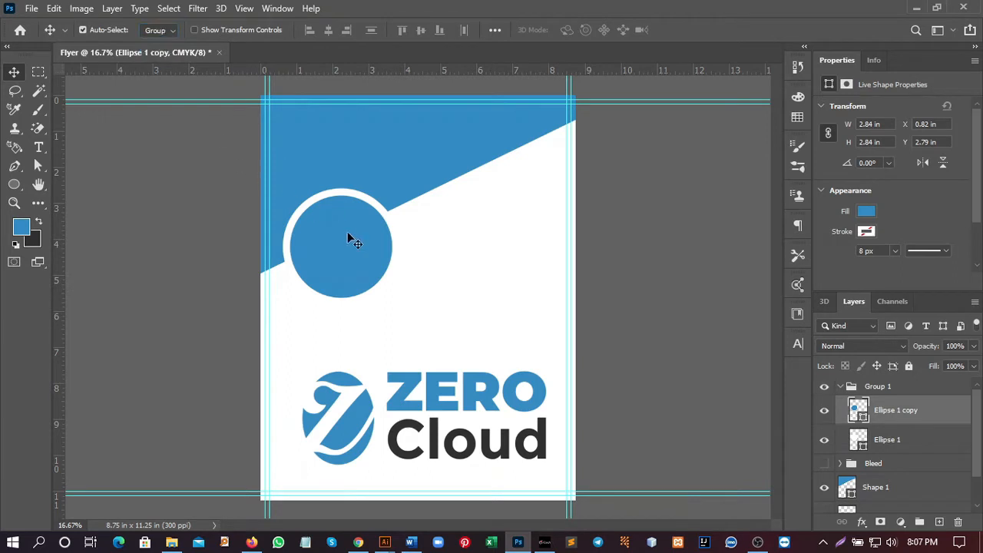
click(351, 241)
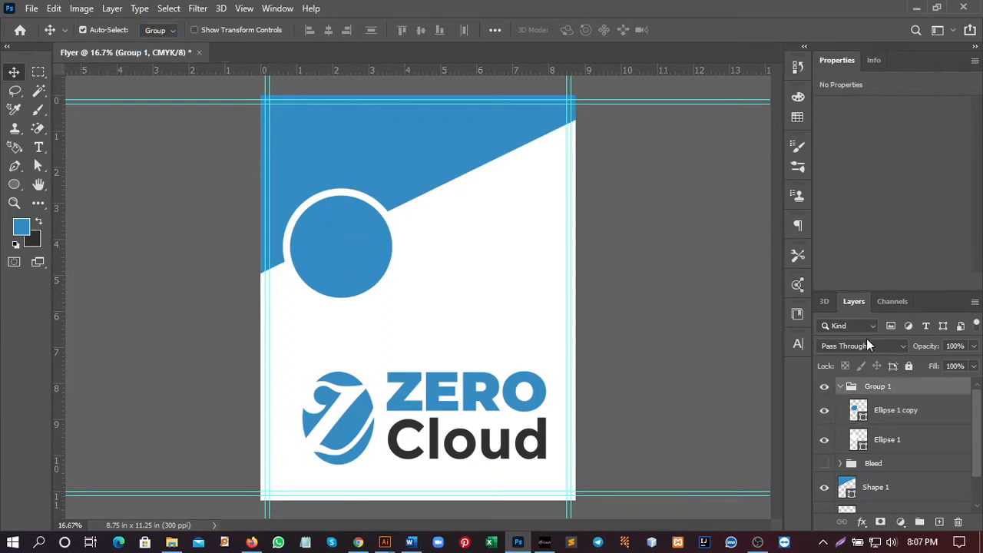
click(841, 388)
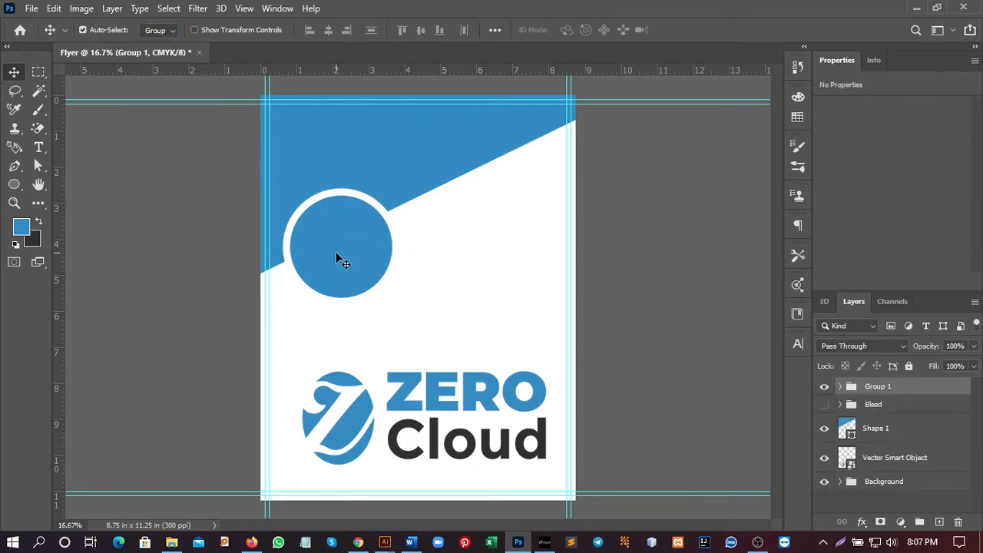
Duplicate the ringed circle group up and right along the diagonal edge, and scale the original group to 82.71%.
drag(337, 249, 444, 204)
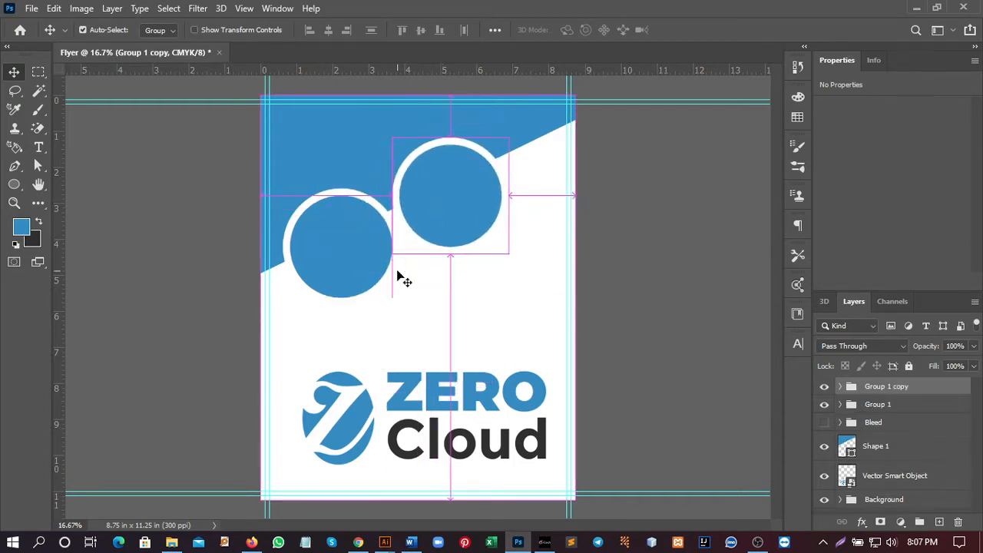
click(363, 248)
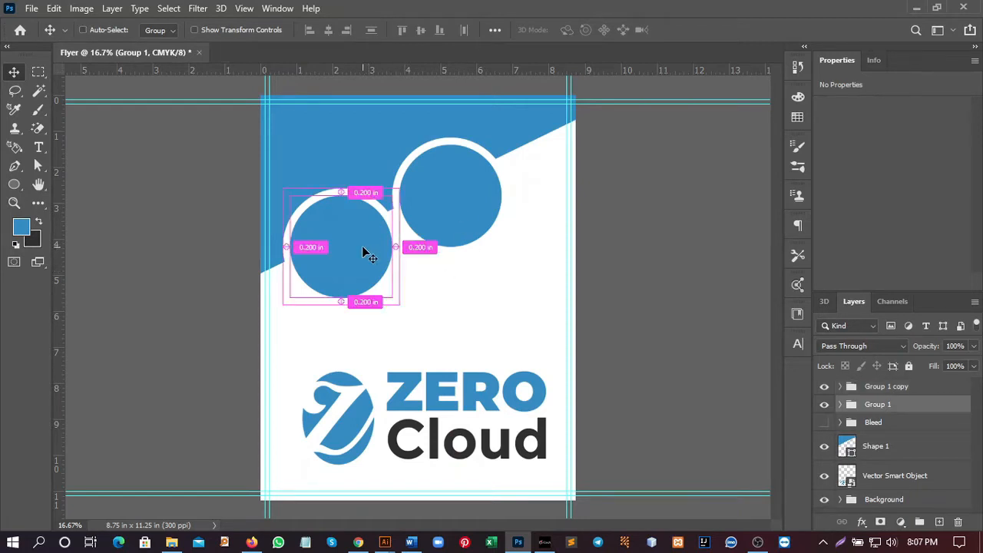
key(ctrl+t)
drag(284, 186, 293, 198)
drag(328, 232, 317, 234)
click(713, 31)
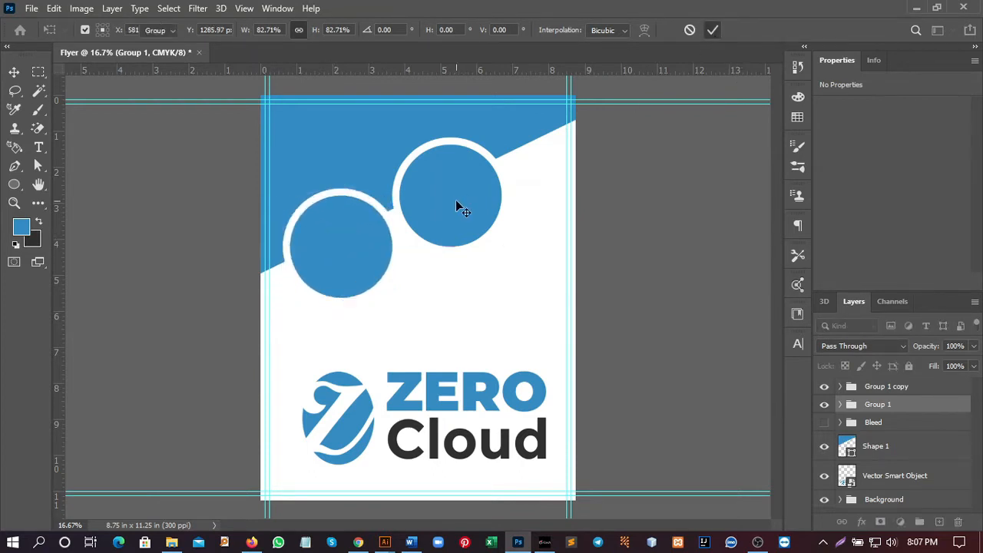
Move the larger ringed circle closer to the small one, and duplicate the small group at the diagonal's upper right end.
drag(456, 200, 428, 216)
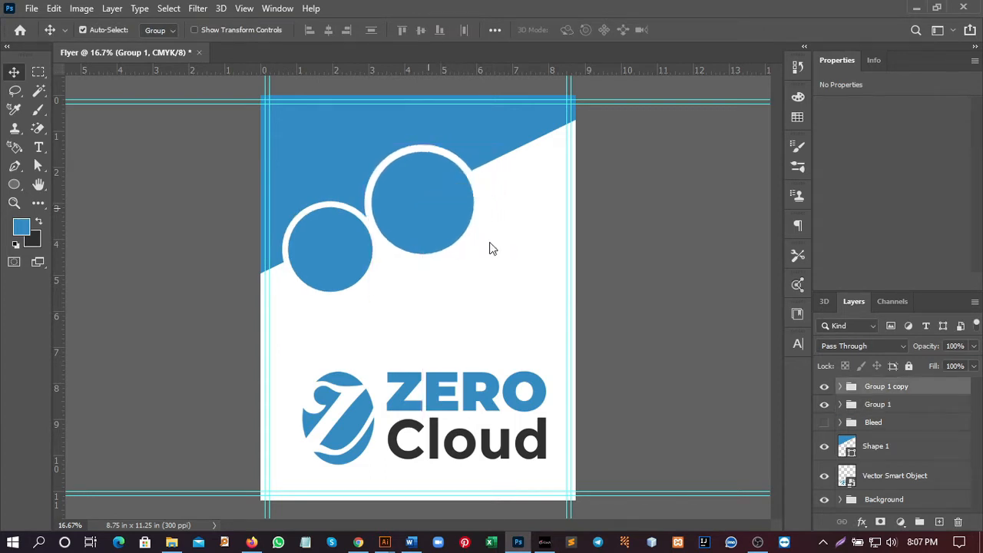
click(331, 257)
drag(325, 266, 505, 170)
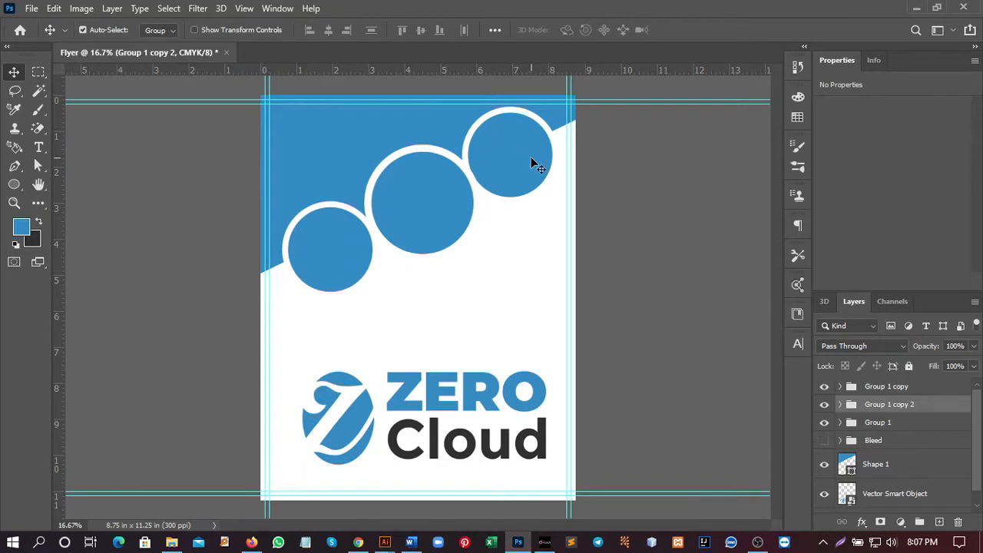
Shift the lower-left ringed circle slightly left and nudge it down along the diagonal edge.
drag(333, 257, 331, 263)
key(Down)
key(Down)
key(Down)
key(Down)
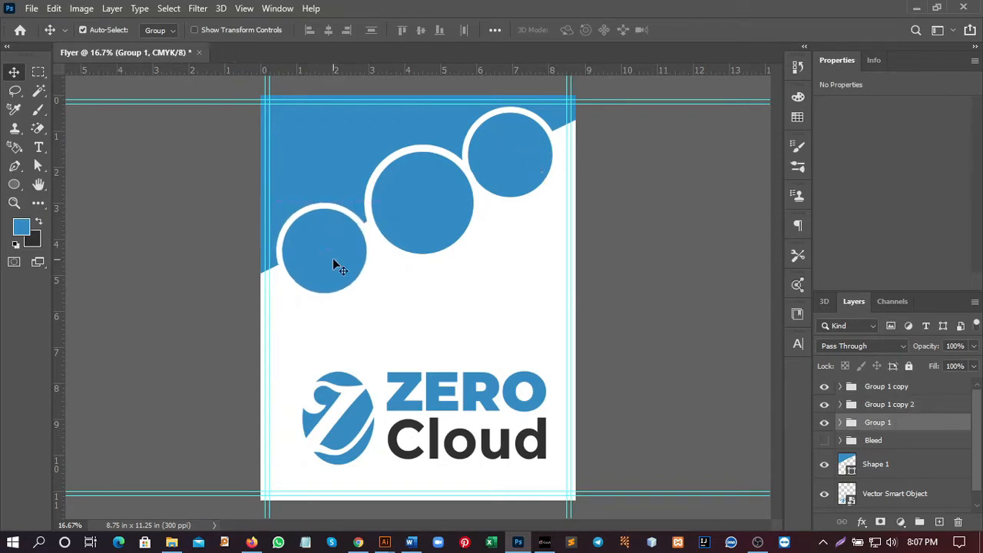
Reposition the large circle near the page's vertical center line and shift the upper-right circle to even out the diagonal row.
drag(409, 233, 408, 226)
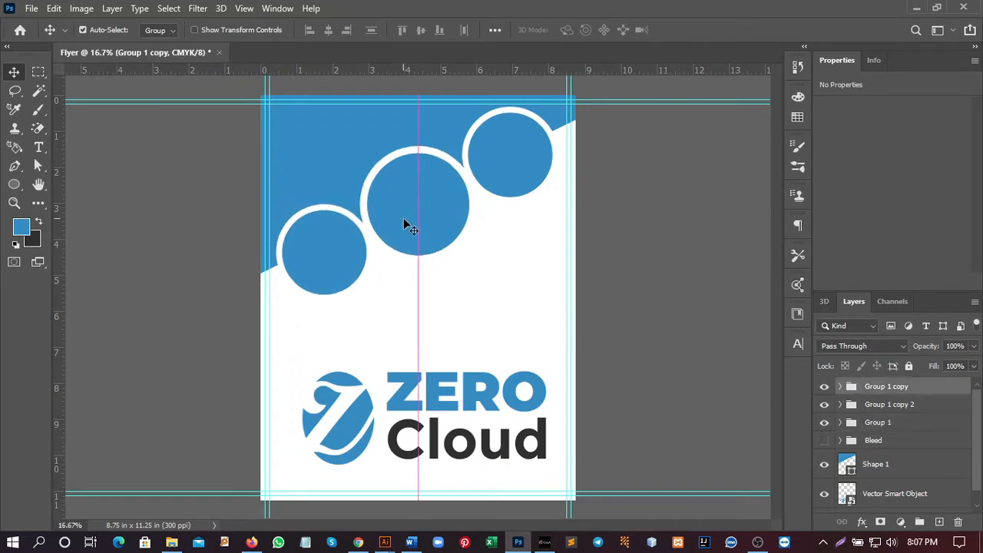
key(Down)
key(Down)
key(Down)
key(Down)
key(Left)
key(Left)
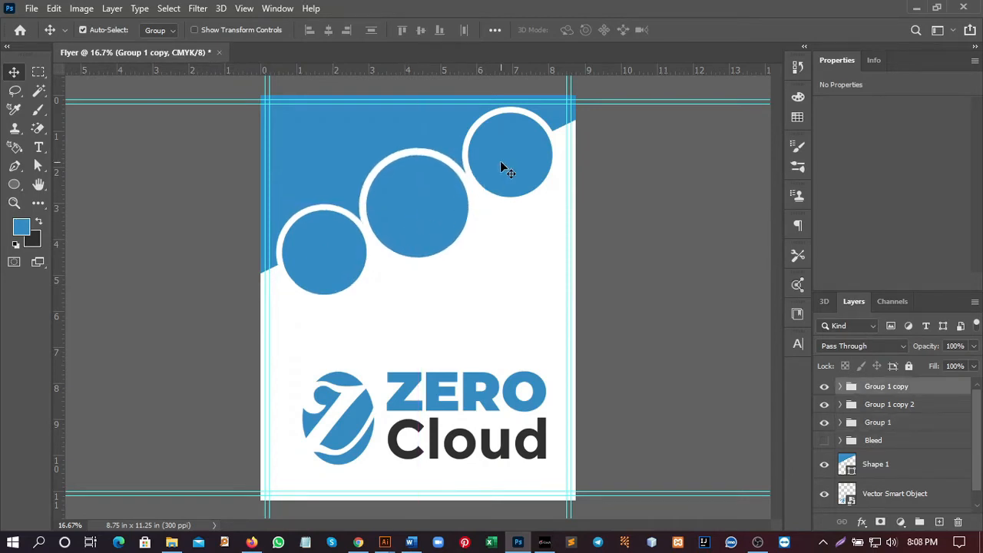
drag(500, 165, 496, 169)
key(Right)
key(Right)
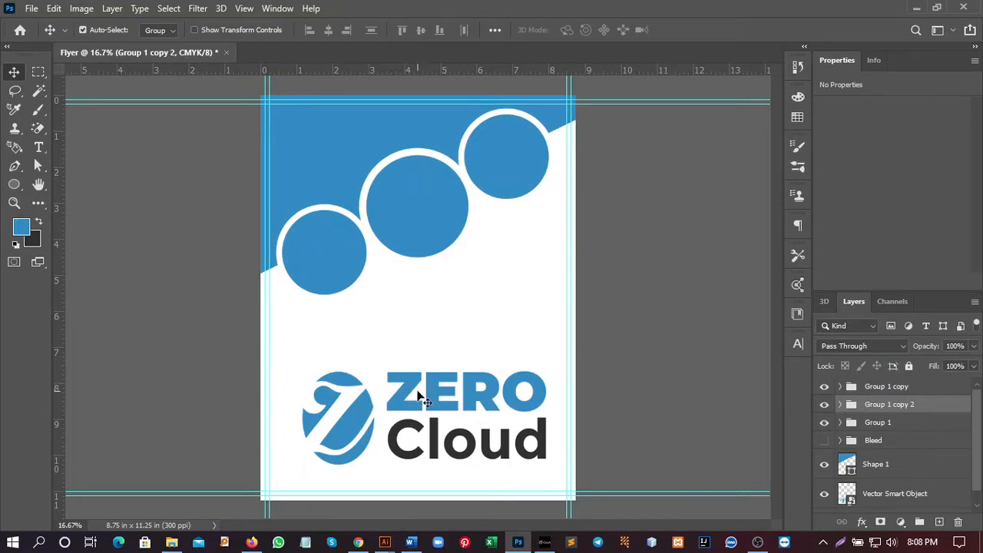
Switch to Illustrator and duplicate the ZERO Cloud logo in minimal logo.ai onto the pasteboard right of the artboard.
click(385, 542)
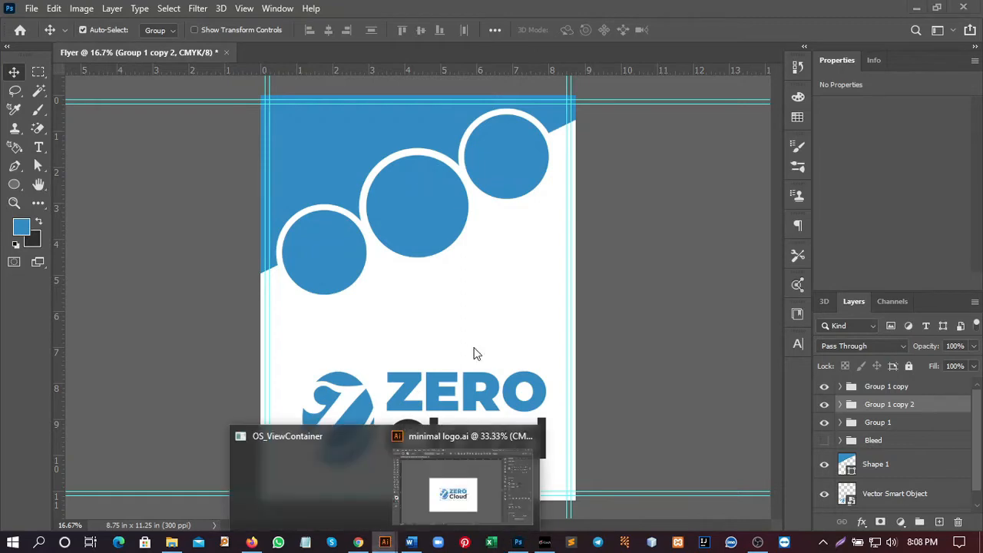
click(441, 480)
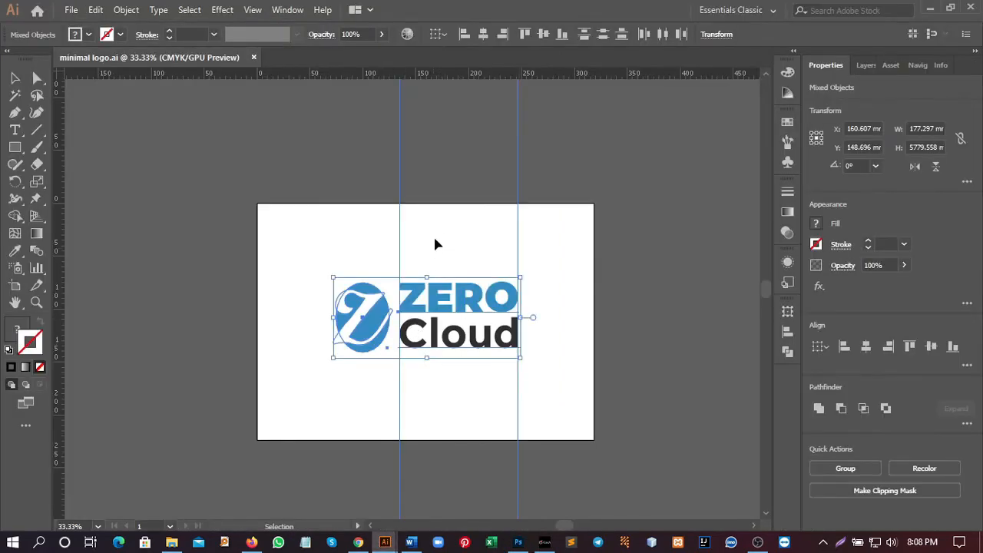
click(392, 386)
drag(439, 296, 599, 255)
click(610, 356)
Ungroup the duplicate logo's emblem and recolor its white Z with the blue sampled from the oval.
click(515, 264)
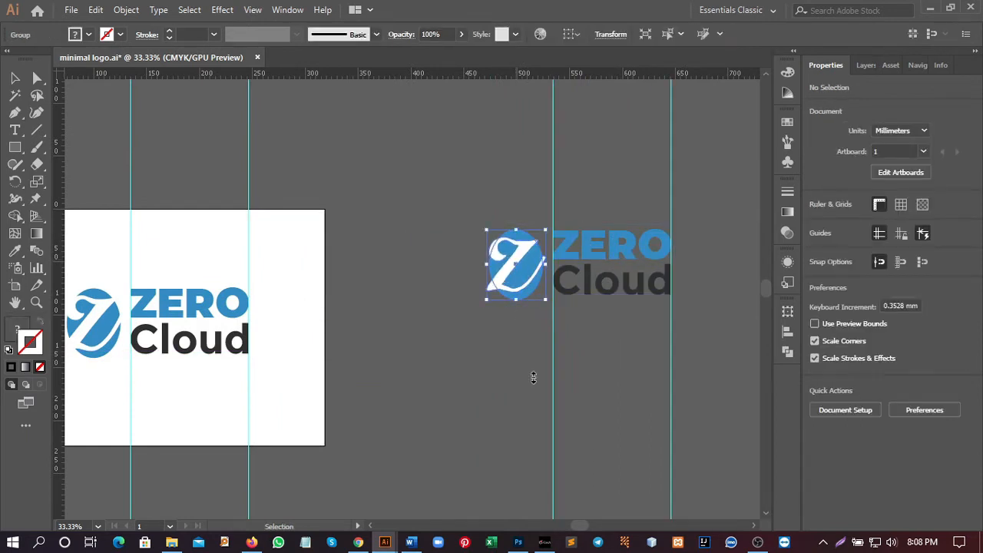
right_click(520, 250)
click(572, 366)
click(516, 330)
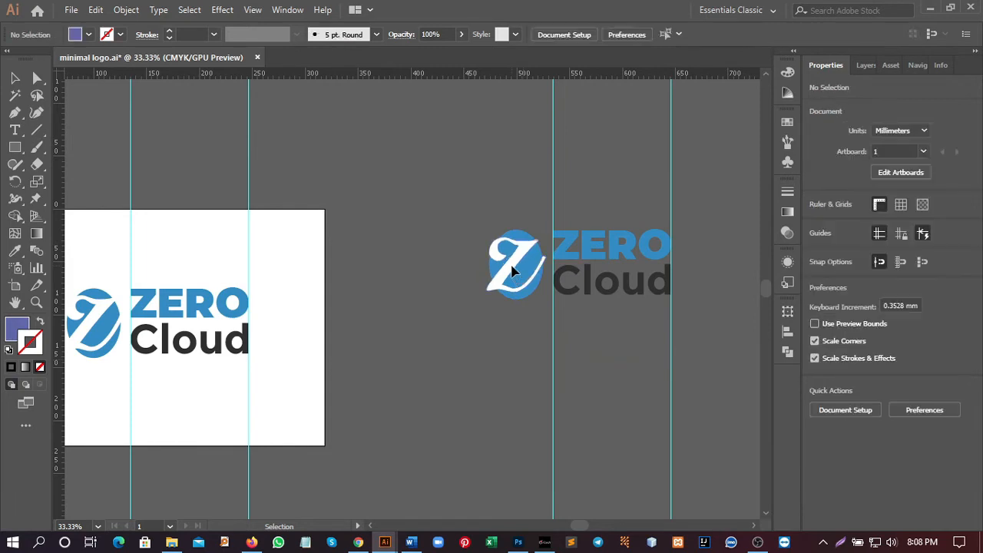
click(515, 270)
key(i)
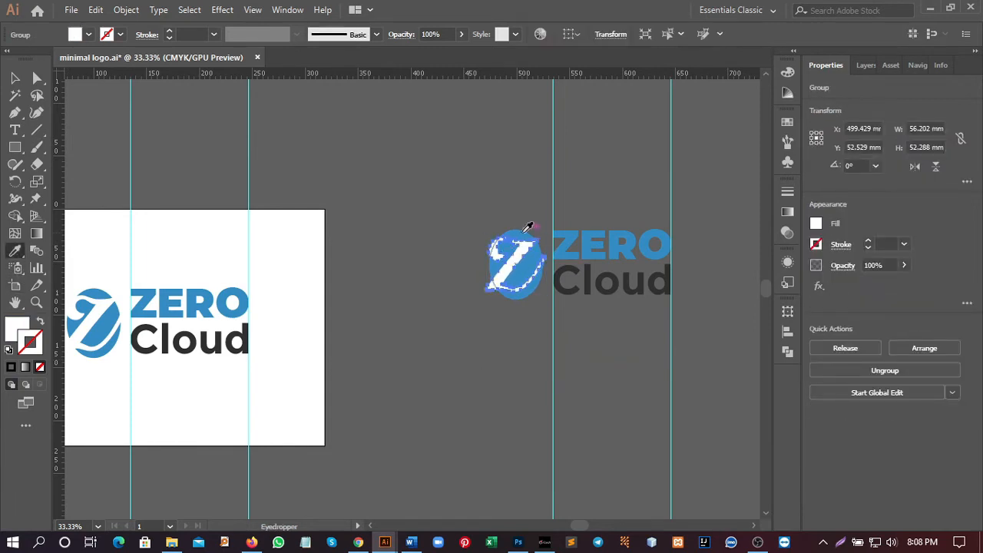
click(527, 231)
key(v)
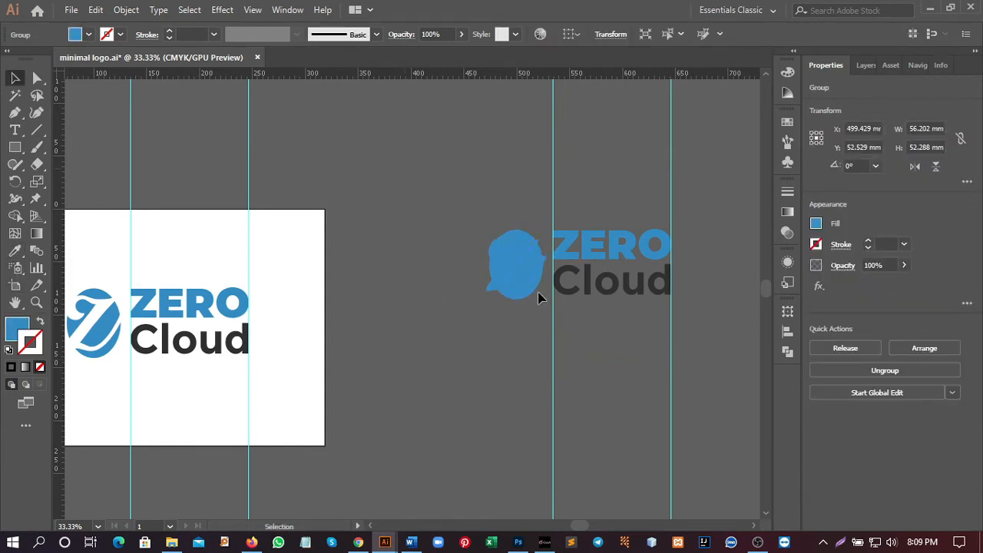
Recolor the oval behind the duplicate logo's Z with white sampled from the artboard, and deselect it.
click(526, 303)
click(518, 268)
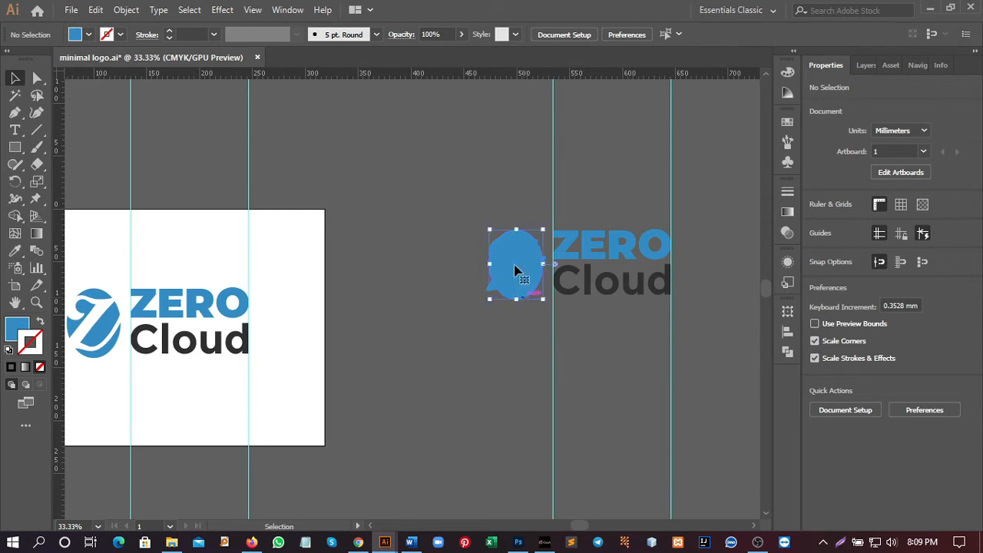
click(14, 251)
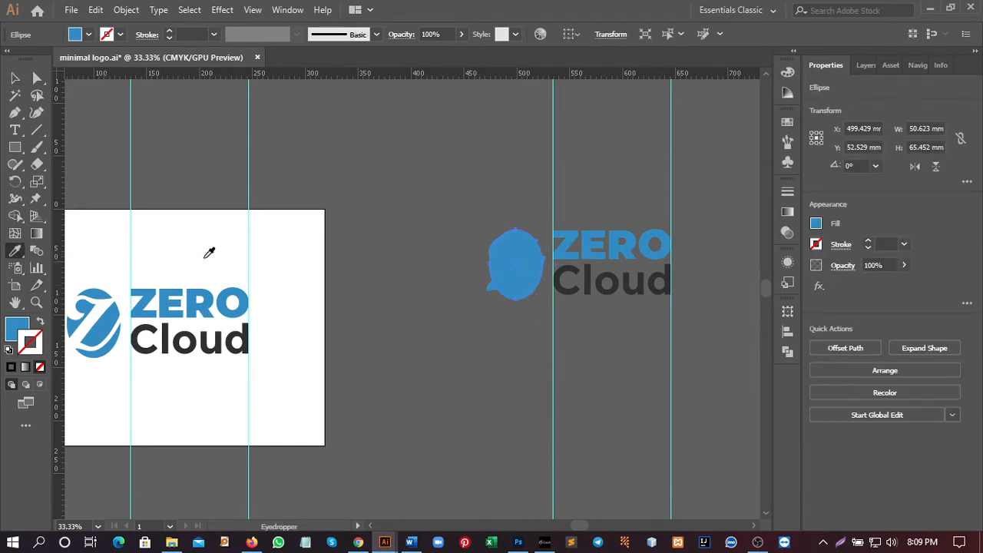
click(204, 248)
click(15, 77)
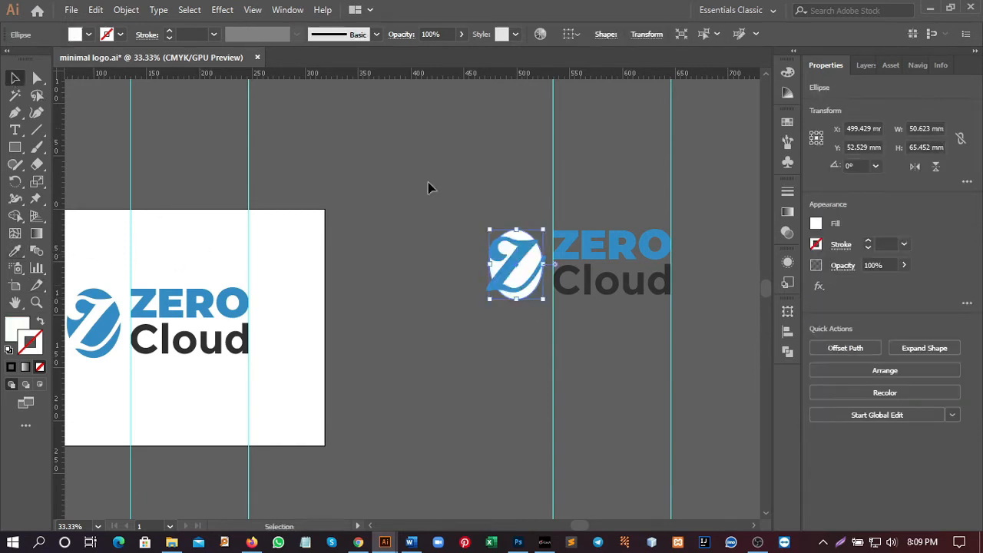
click(430, 187)
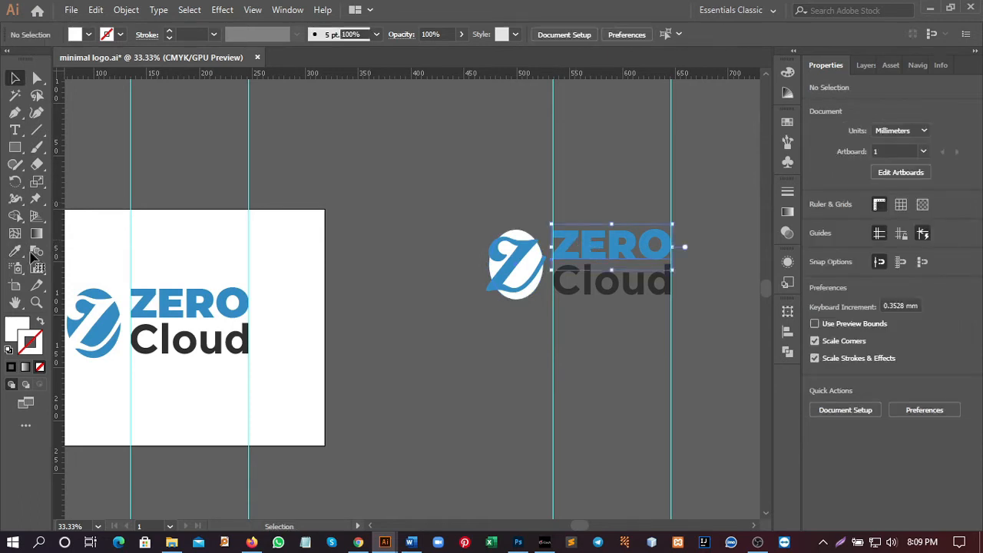
Recolor the duplicate logo's ZERO text with white sampled from the artboard and deselect it.
click(15, 252)
click(121, 244)
click(14, 78)
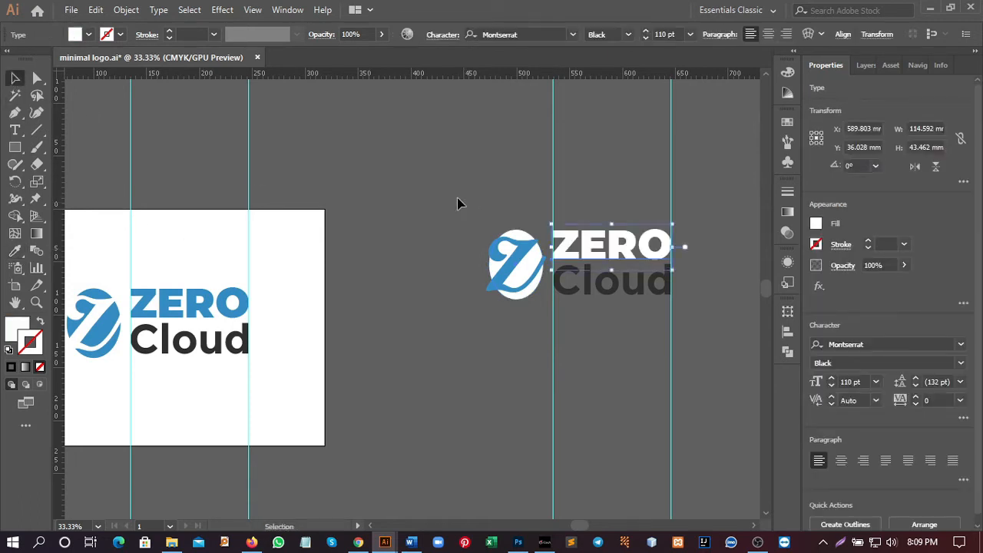
click(713, 199)
click(713, 200)
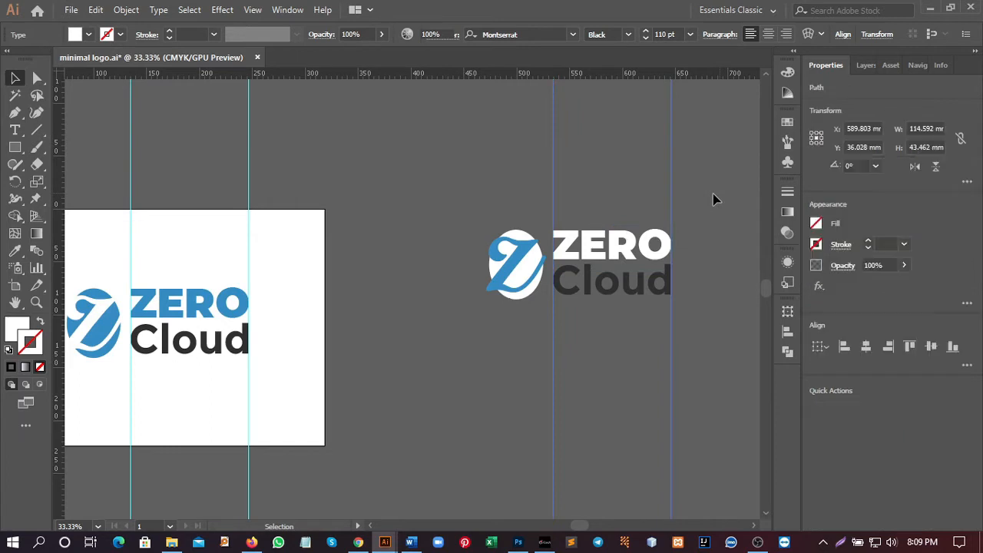
Select the whole recolored logo and bring it into the Photoshop flyer as a vector smart object.
drag(464, 218, 722, 337)
drag(530, 289, 524, 540)
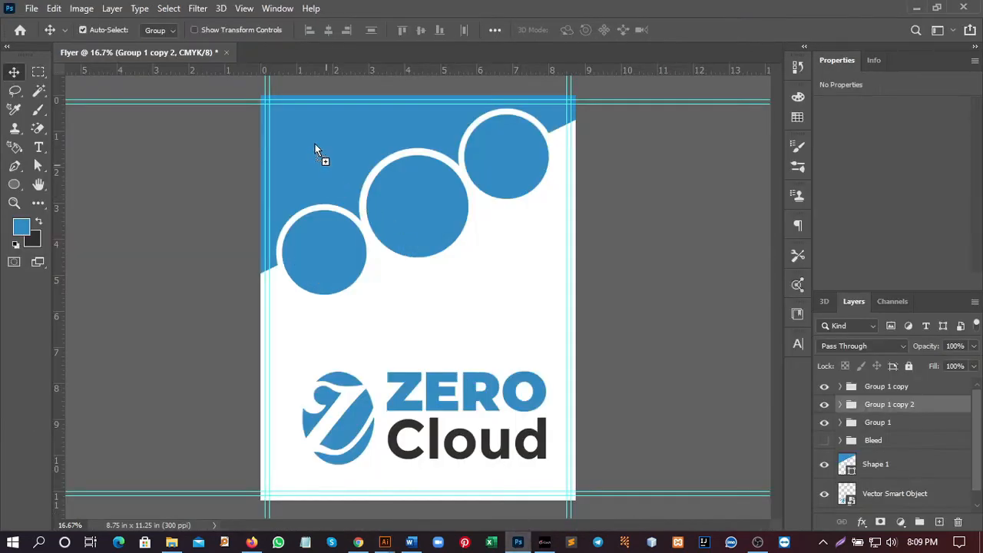
key(ctrl+v)
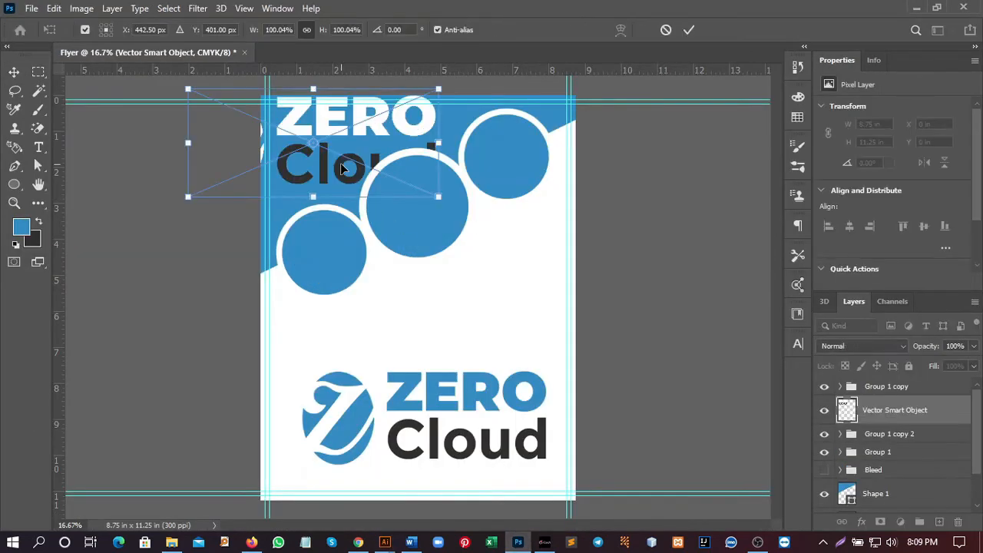
Scale the pasted white logo down to 2.743 in wide within the blue header's upper left area and apply it.
drag(441, 198, 358, 134)
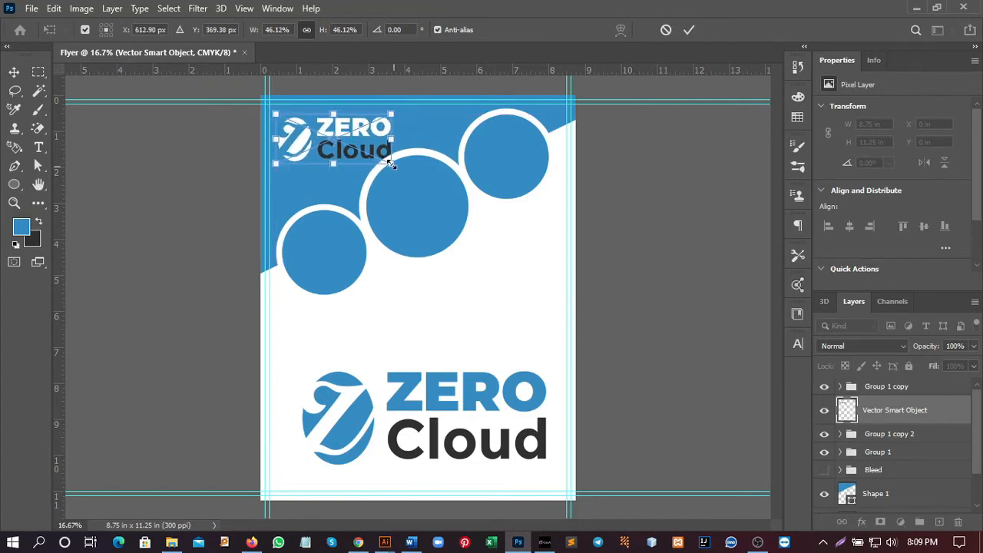
drag(391, 163, 384, 160)
key(Return)
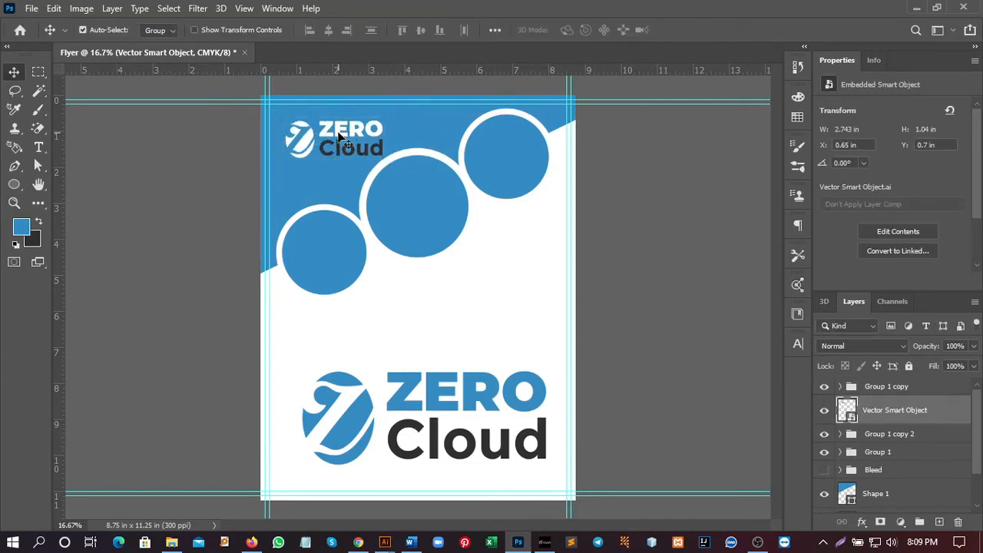
Move the white logo into the header's upper left corner at X 0.37 in, Y 0.55 in.
drag(339, 135, 331, 129)
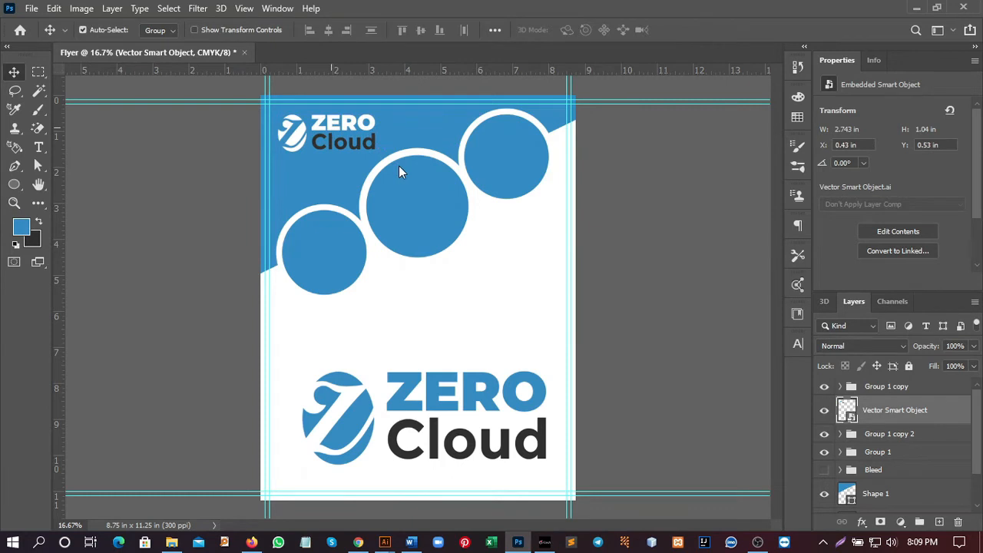
key(Down)
key(Down)
key(Down)
key(Down)
key(Down)
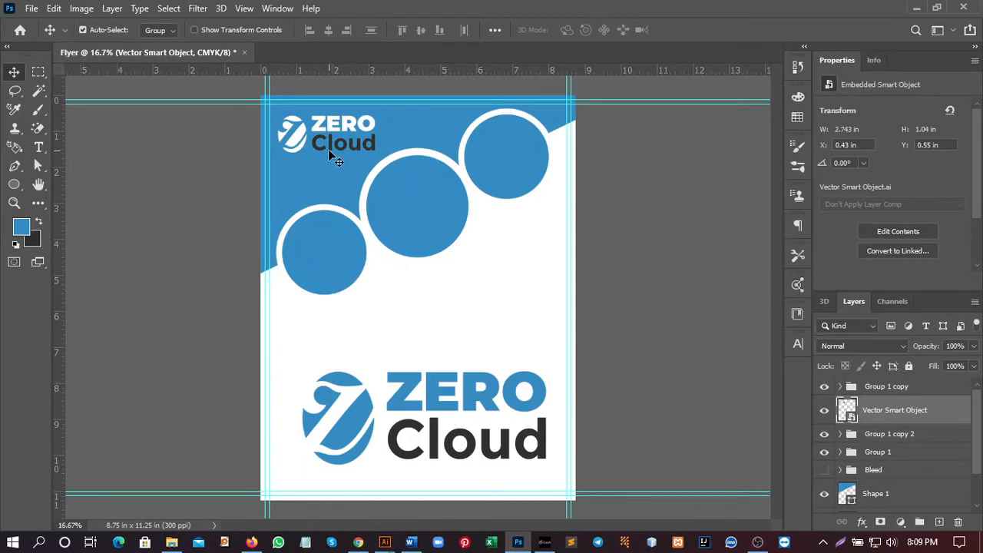
key(shift+Left)
key(shift+Left)
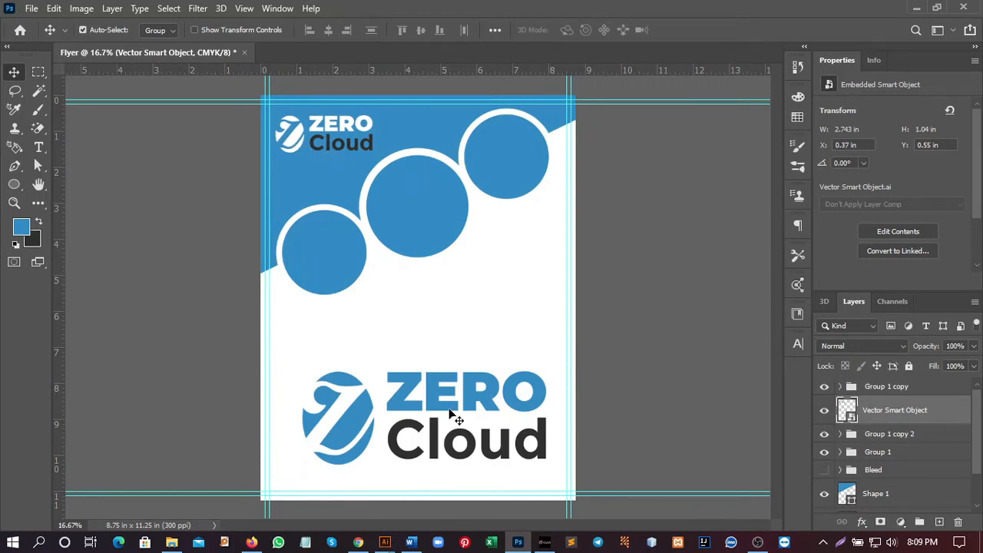
Delete the large blue ZERO Cloud logo from the lower half of the flyer.
click(402, 396)
key(Delete)
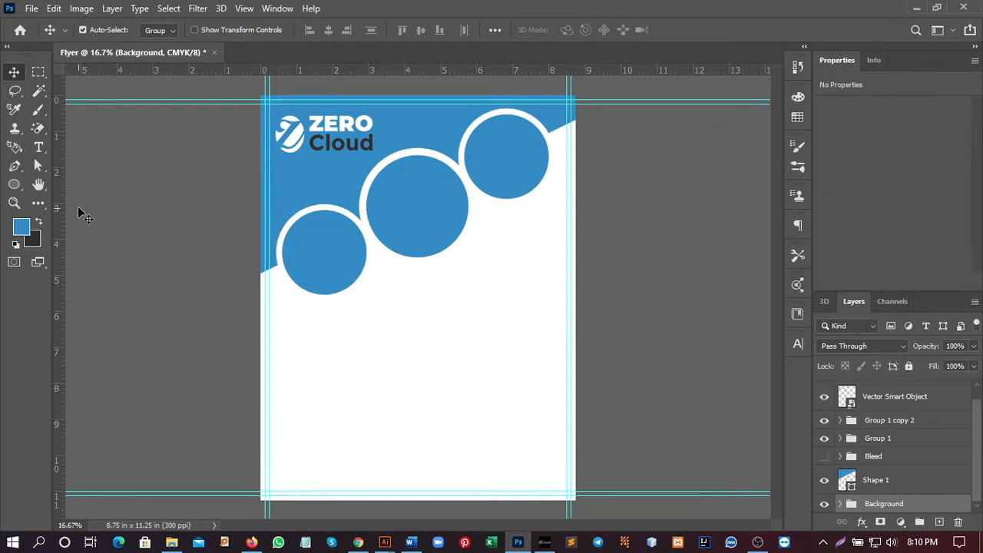
Draw a blue circle about 2.86 in wide over the flyer's lower left corner and move it to X -0.12 in, Y 9.18 in.
click(14, 184)
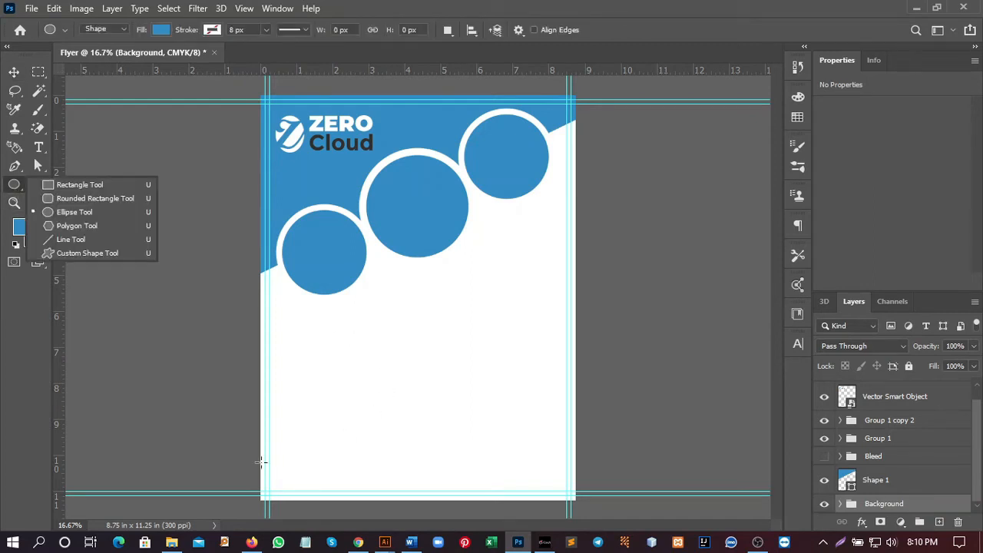
drag(252, 409, 354, 511)
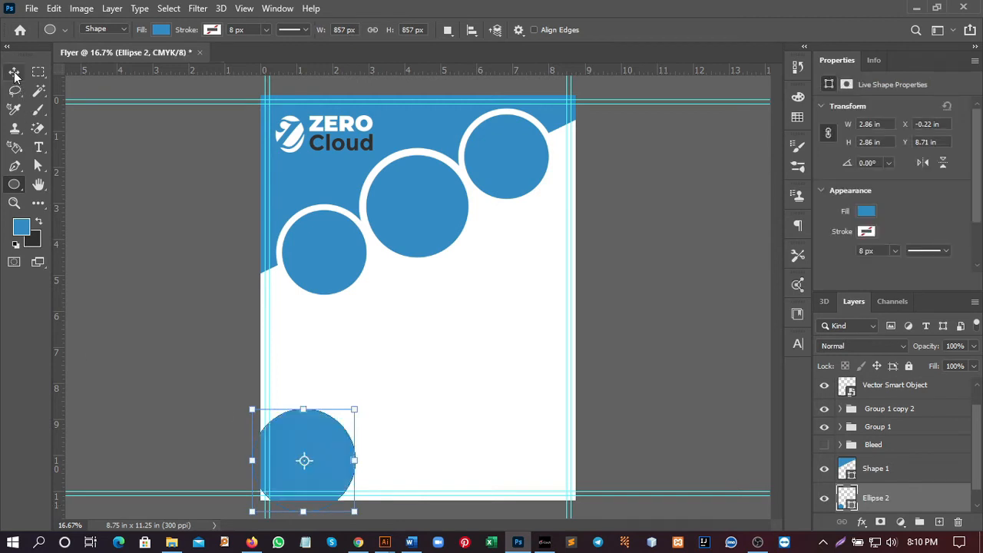
key(v)
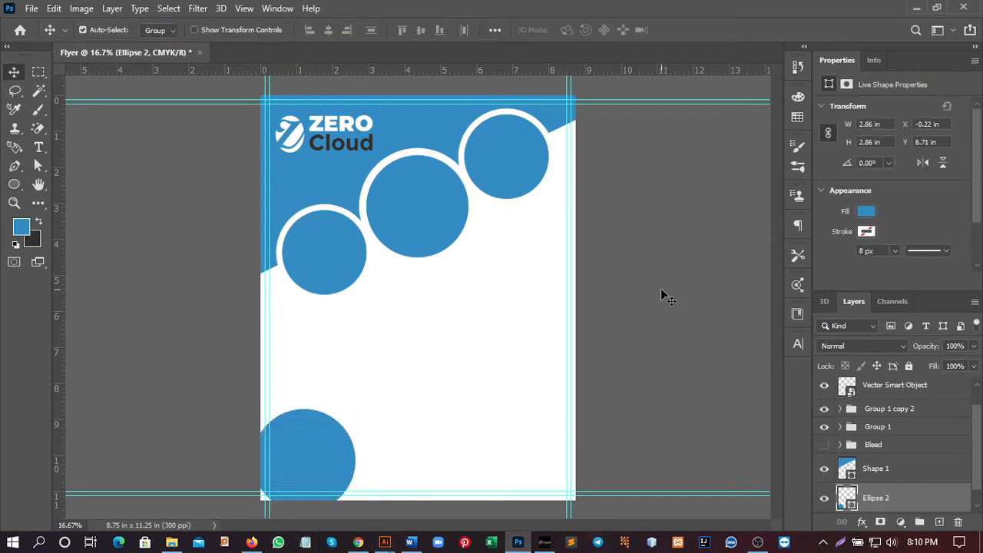
mouse_move(332, 461)
mouse_down()
mouse_move(340, 455)
mouse_move(326, 470)
mouse_up()
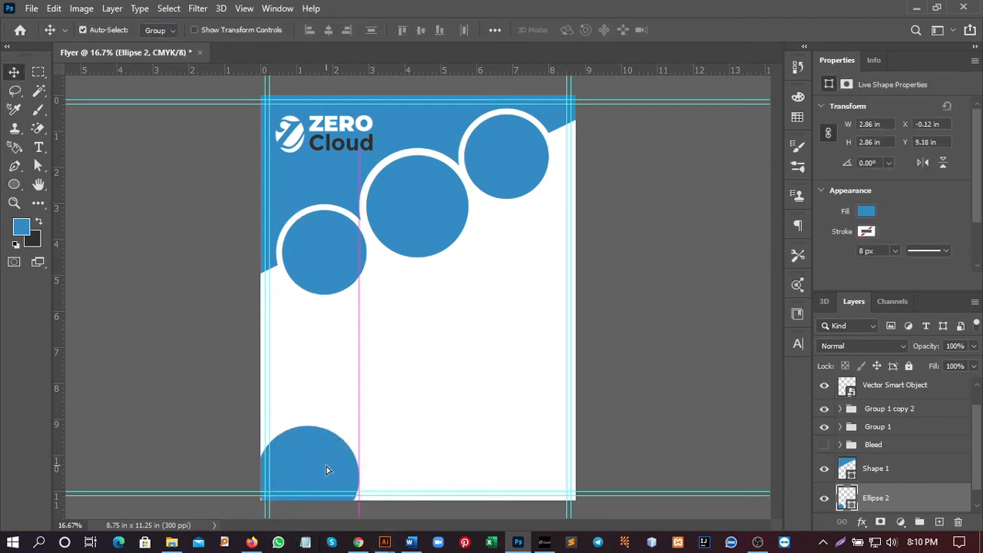
Scale the bottom circle up to 4.61 in, position it at X -0.26 in, Y 8.94 in, and apply the transform.
key(ctrl)
key(ctrl+minus)
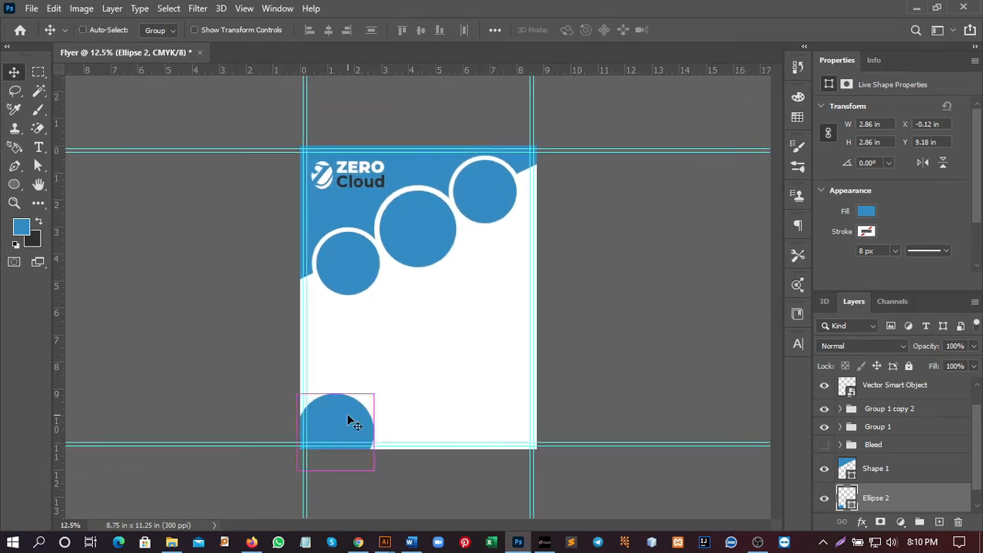
key(ctrl+t)
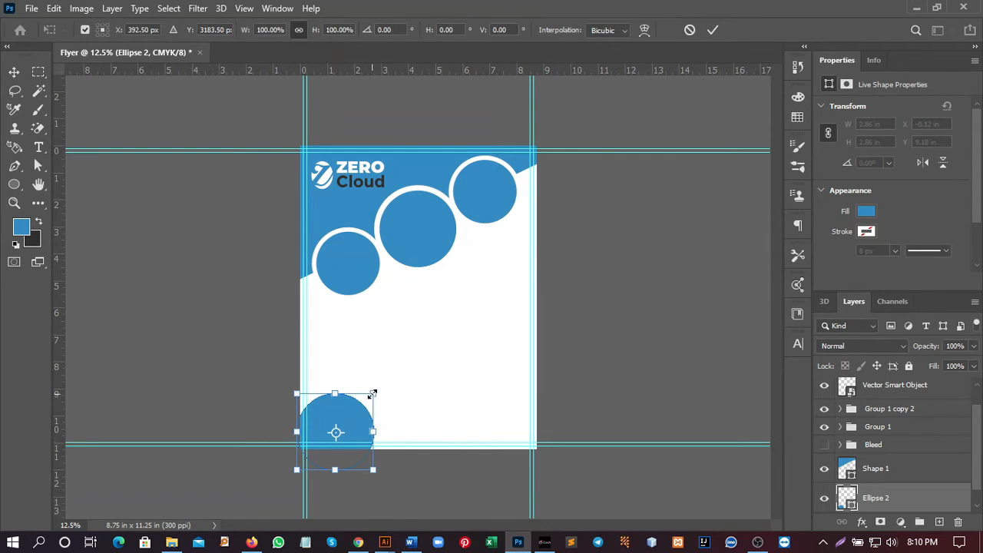
drag(368, 394, 396, 369)
drag(358, 418, 369, 424)
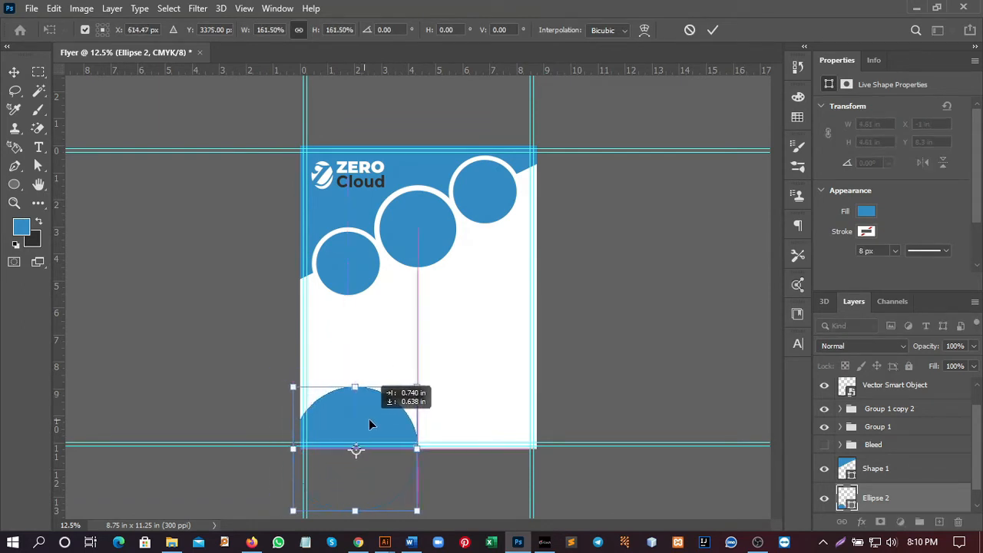
click(711, 33)
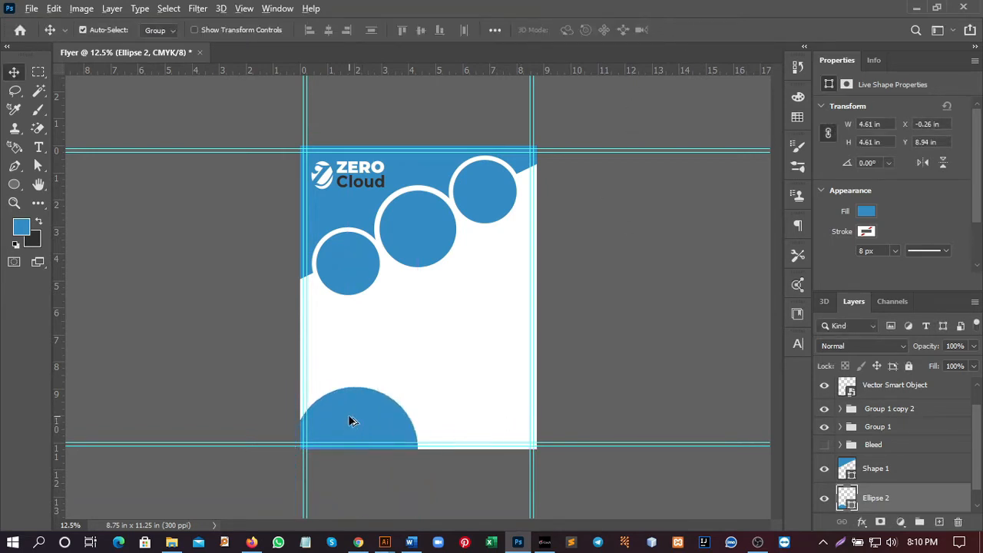
Duplicate the bottom circle twice toward the right, each copy lower, with the last at X 5.77 in, Y 10.49 in.
drag(349, 421, 518, 448)
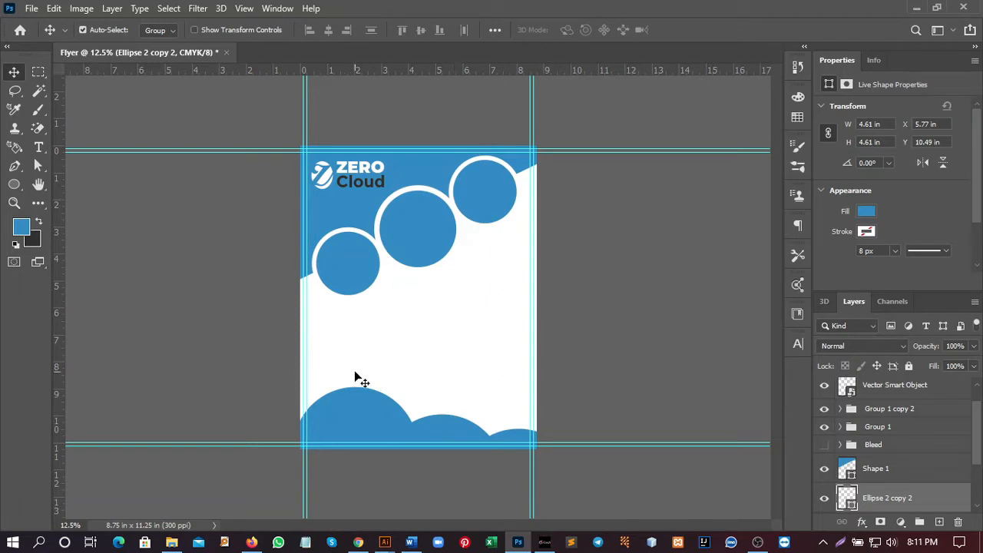
Add the text "About us" in the white area below the leftmost ringed circle.
key(ctrl+plus)
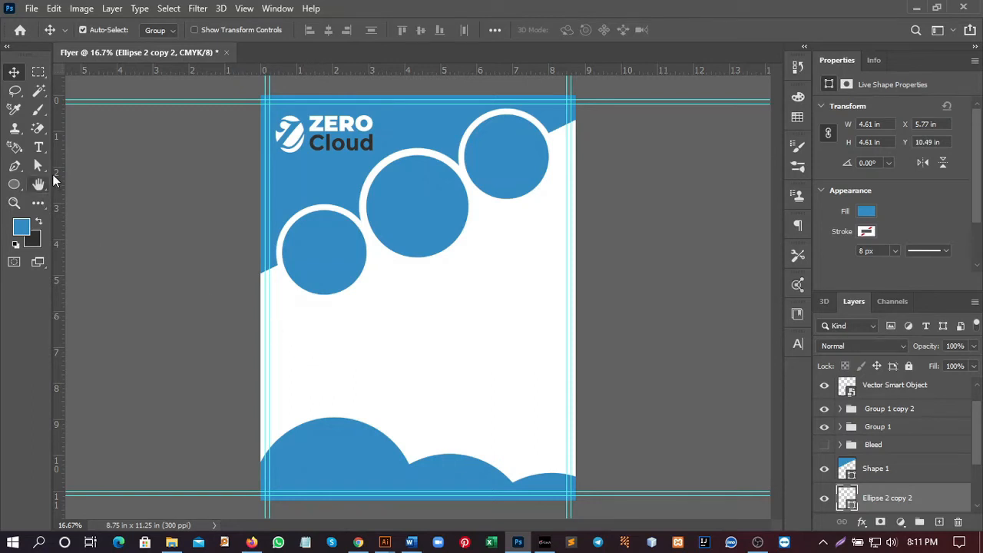
click(39, 147)
click(317, 329)
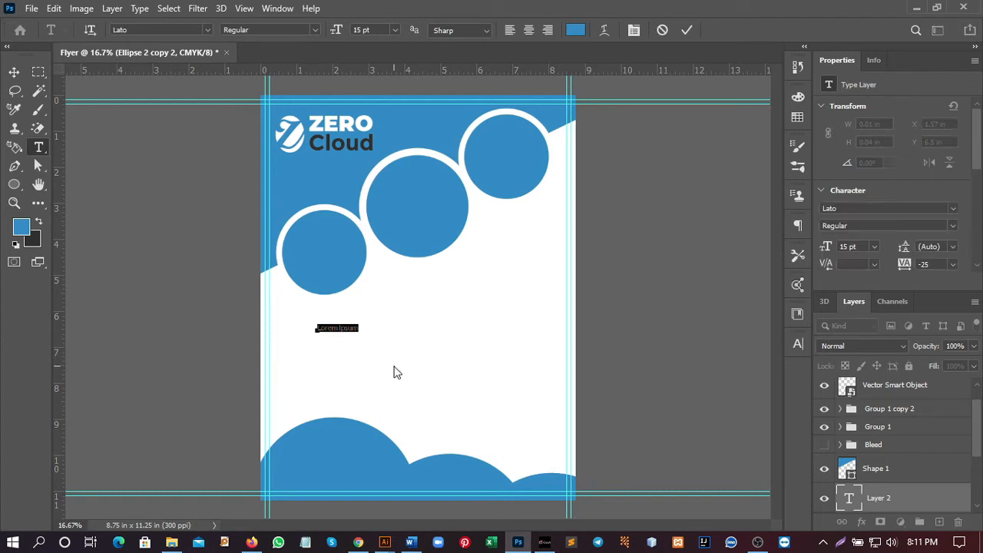
text(About us)
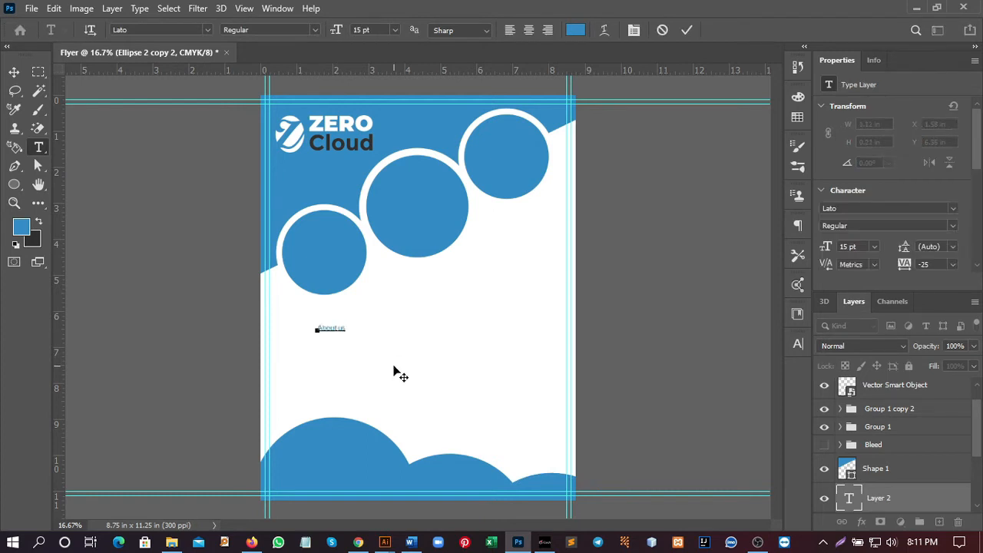
Set the "About us" text to Montserrat Semi Bold at 34 pt.
key(ctrl+a)
click(171, 29)
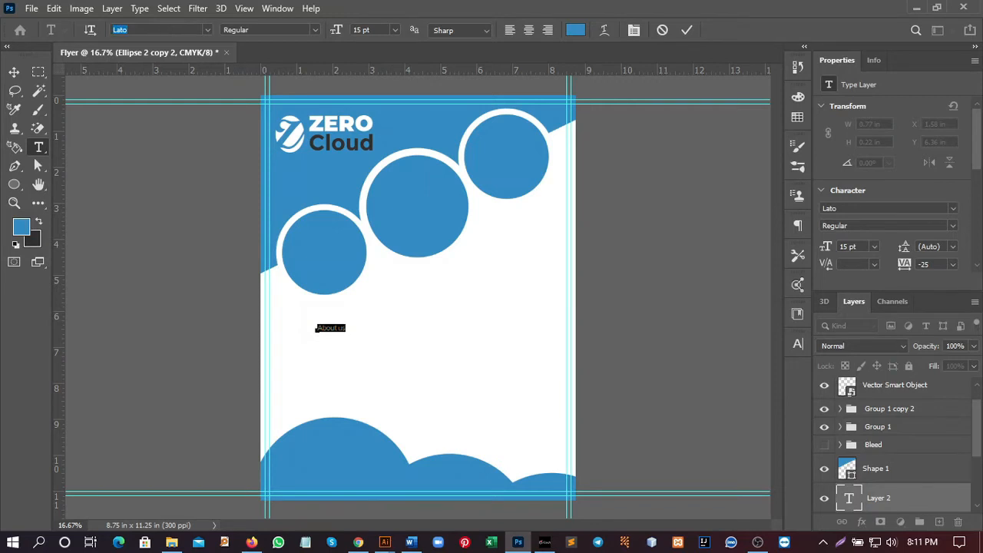
click(208, 30)
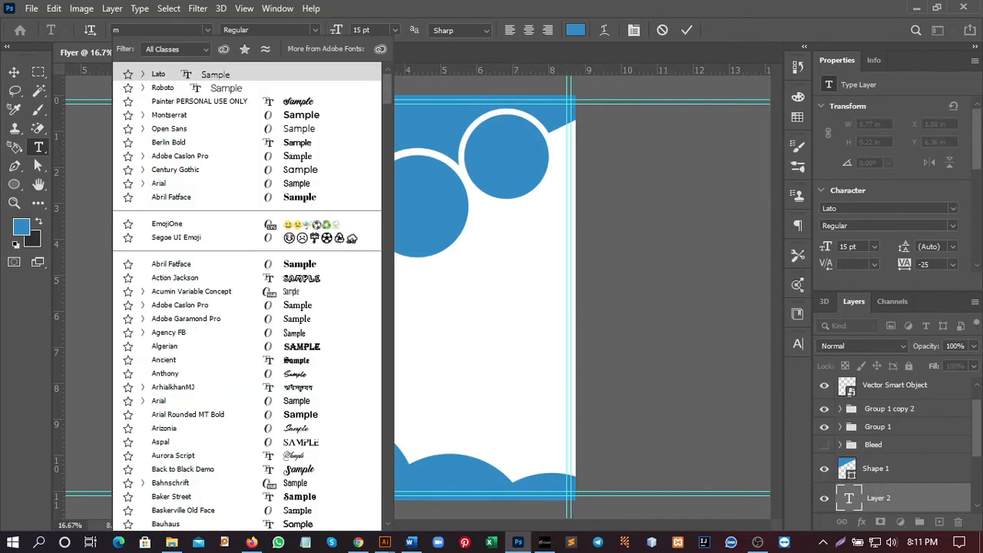
text(monst)
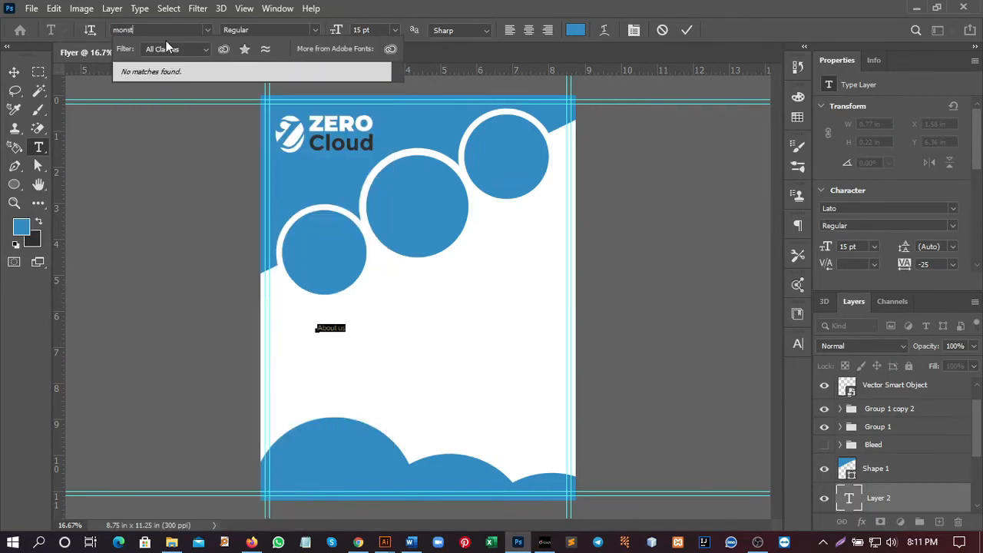
key(BackSpace)
key(BackSpace)
text(ts)
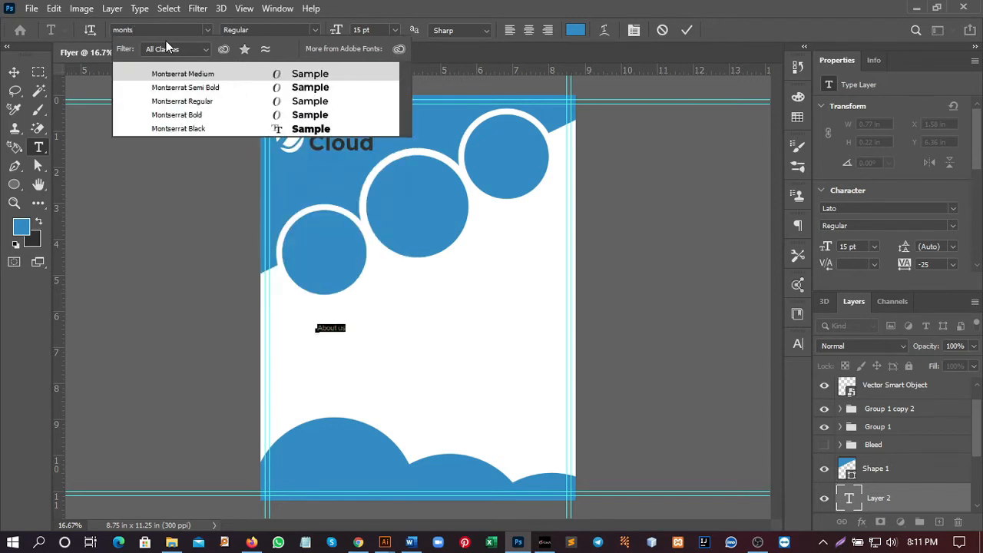
click(193, 88)
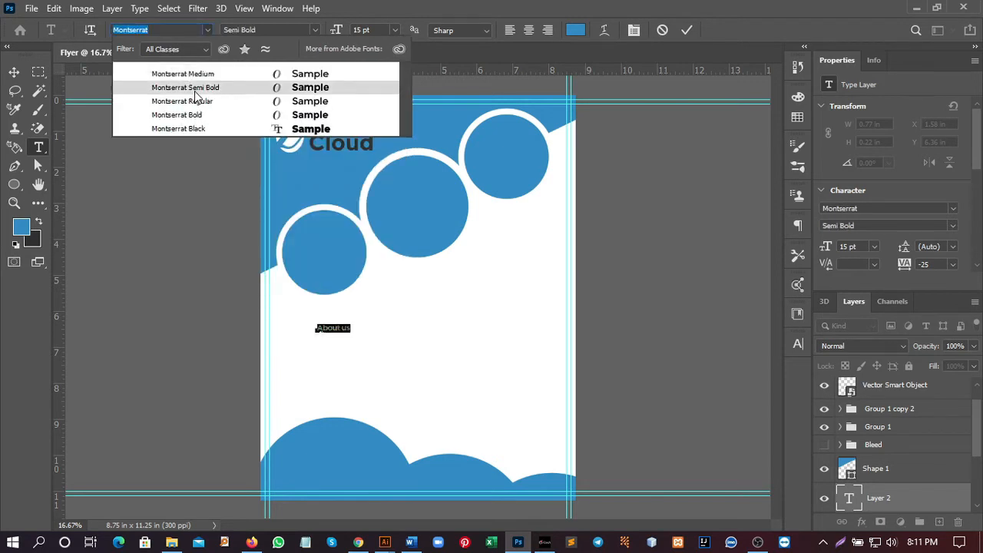
drag(335, 36, 336, 36)
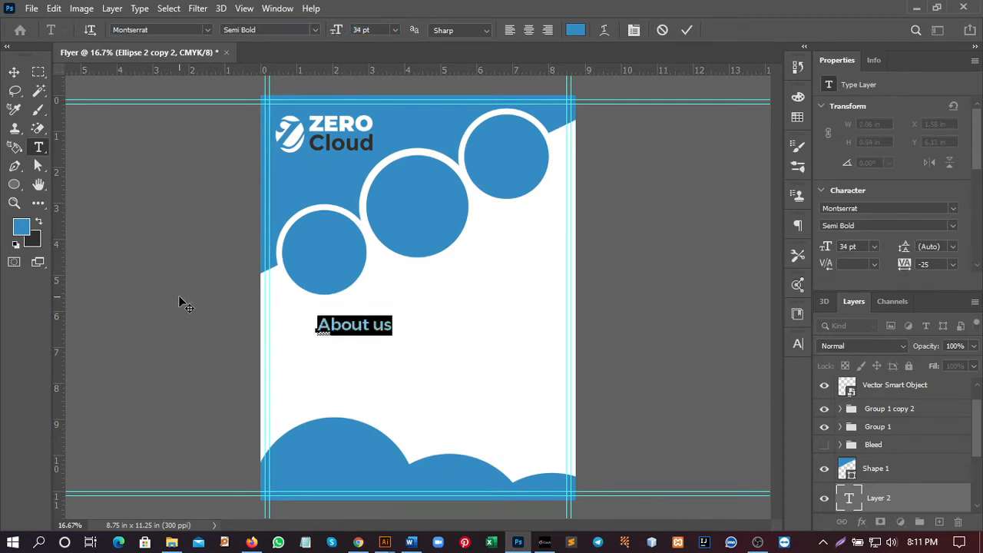
Capitalize the heading as "About Us", recolor it with the dark background color, and commit the text.
click(384, 325)
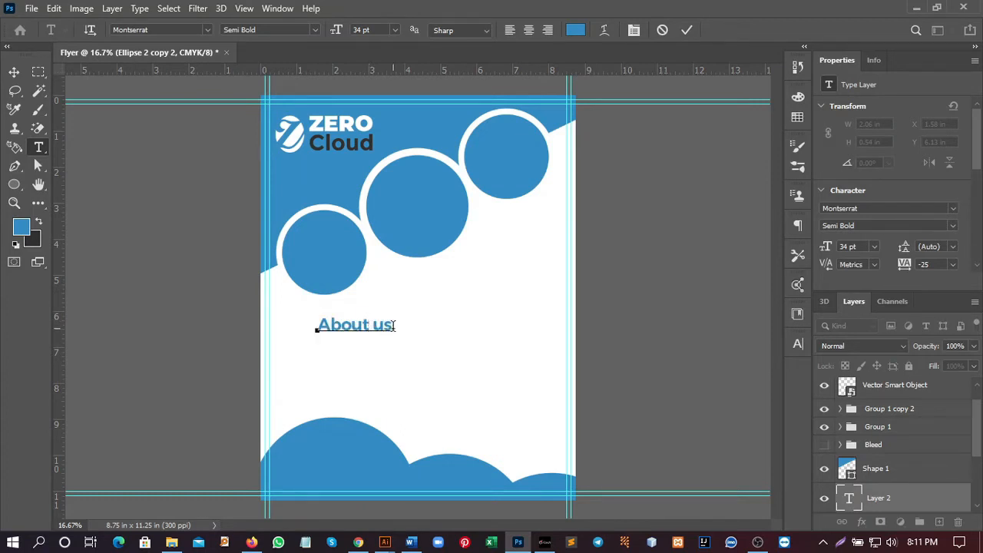
key(BackSpace)
text(U)
key(ctrl+a)
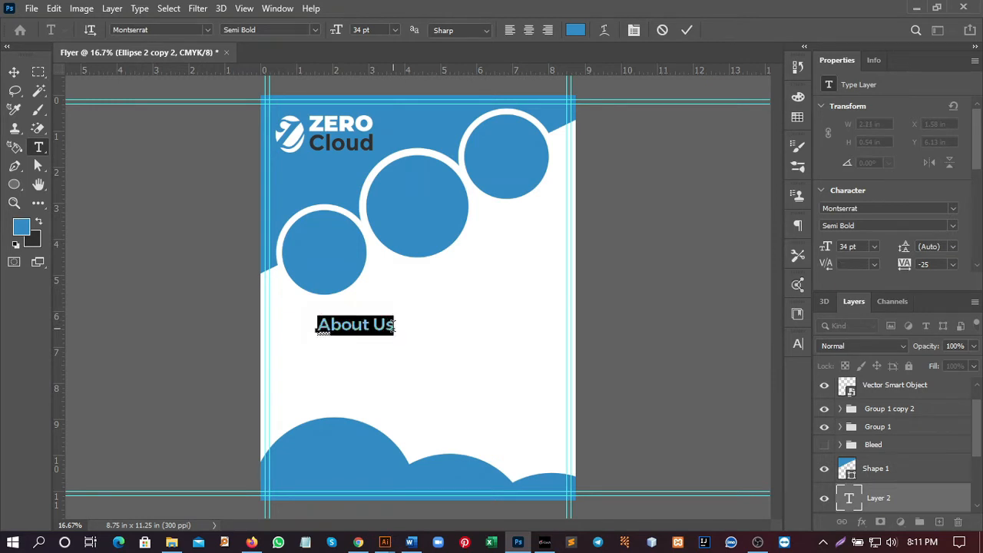
key(ctrl+BackSpace)
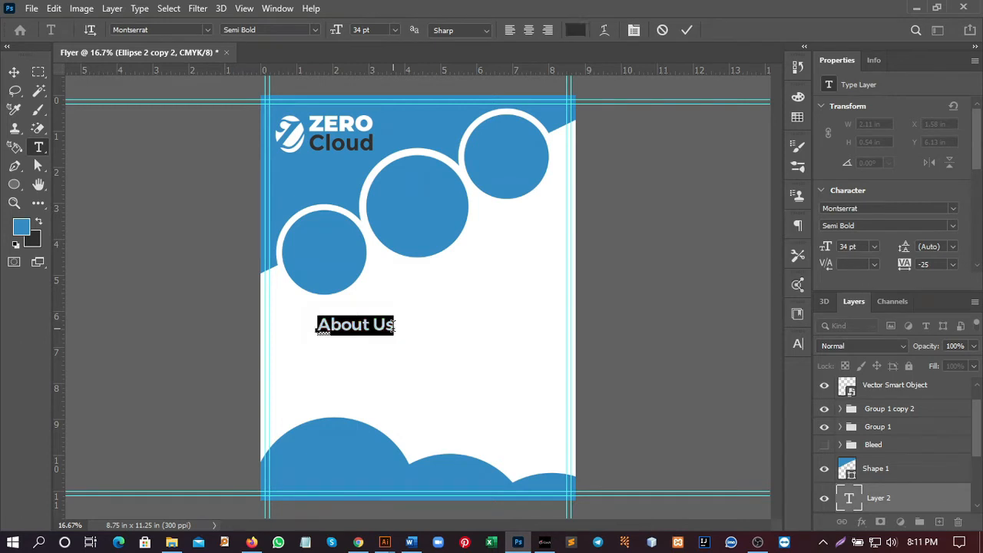
click(13, 72)
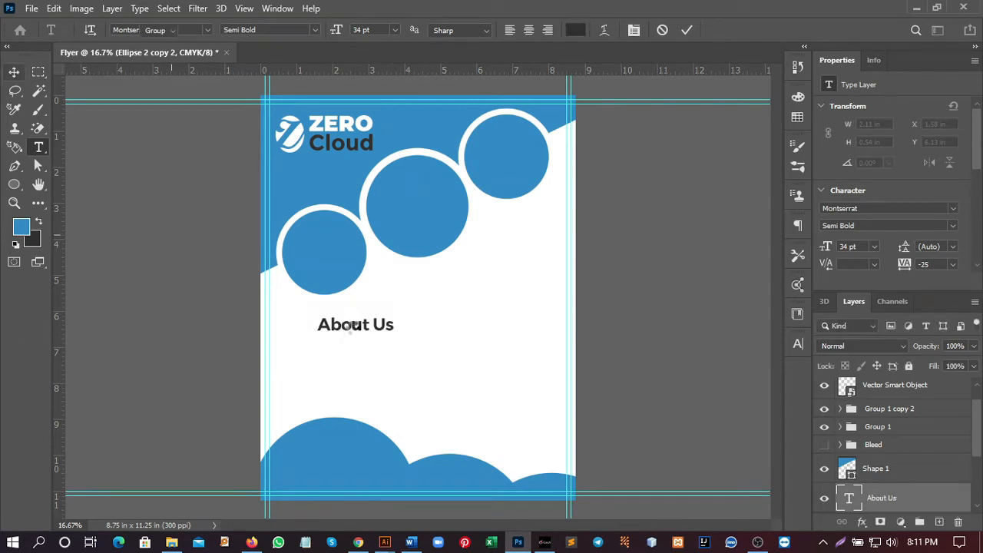
Move the About Us heading just below the leftmost ringed circle, to X 0.43 in, Y 5.75 in.
drag(363, 329, 323, 325)
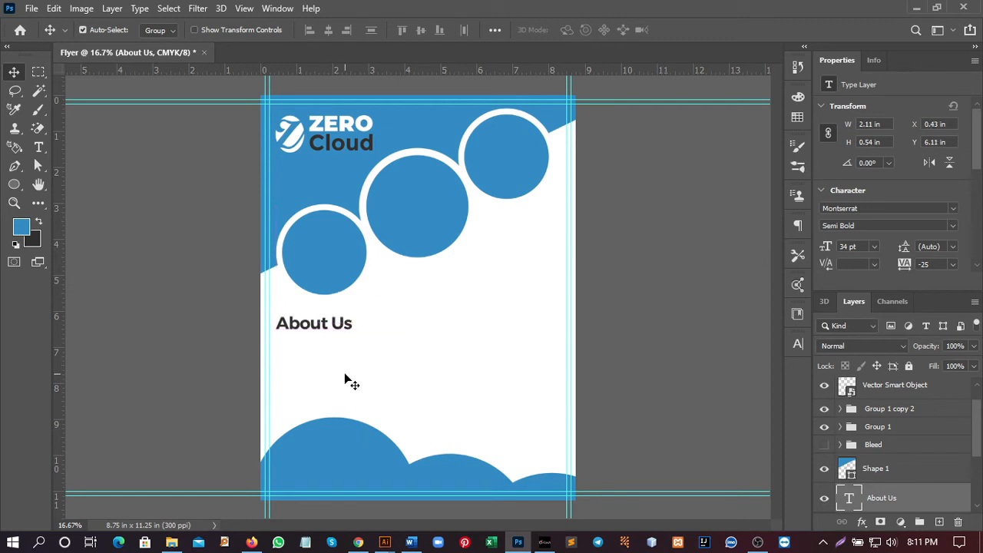
key(shift+Up)
key(shift+Up)
key(shift+Up)
key(shift+Up)
key(shift+Up)
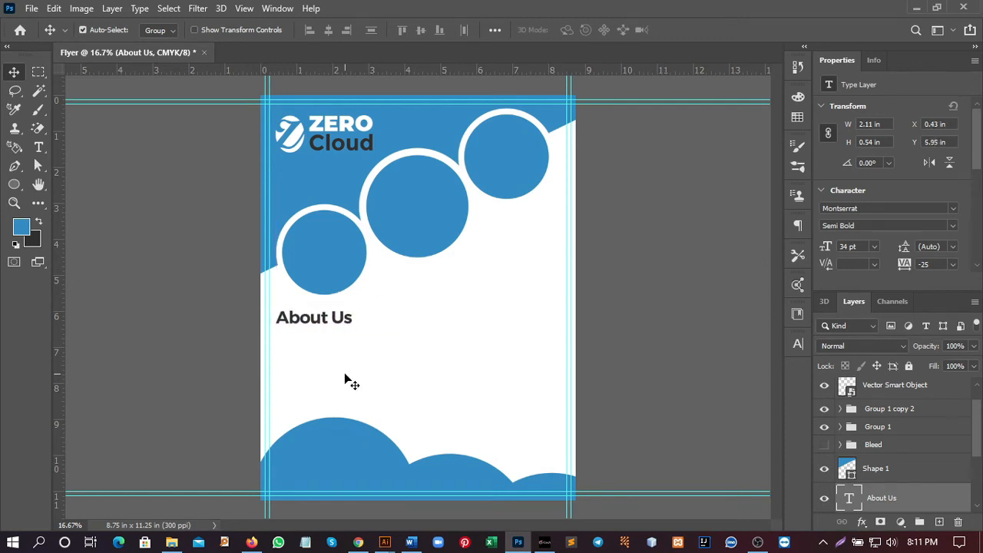
key(shift+Up)
key(shift+Up)
key(shift+Up)
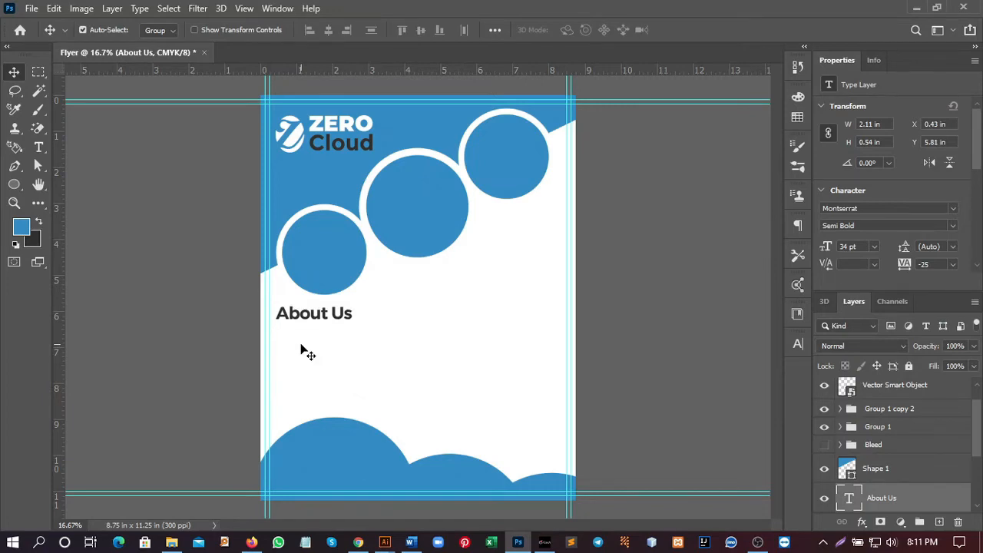
key(shift+Up)
key(shift+Up)
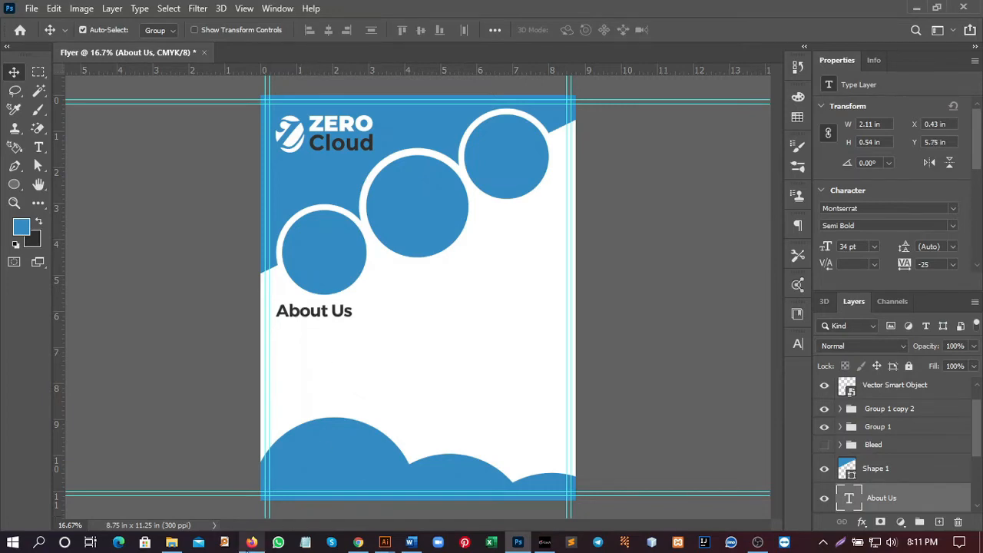
Switch to the lipsum.com page in Firefox and select both paragraphs under "Where does it come from?" as placeholder text.
click(251, 543)
click(776, 13)
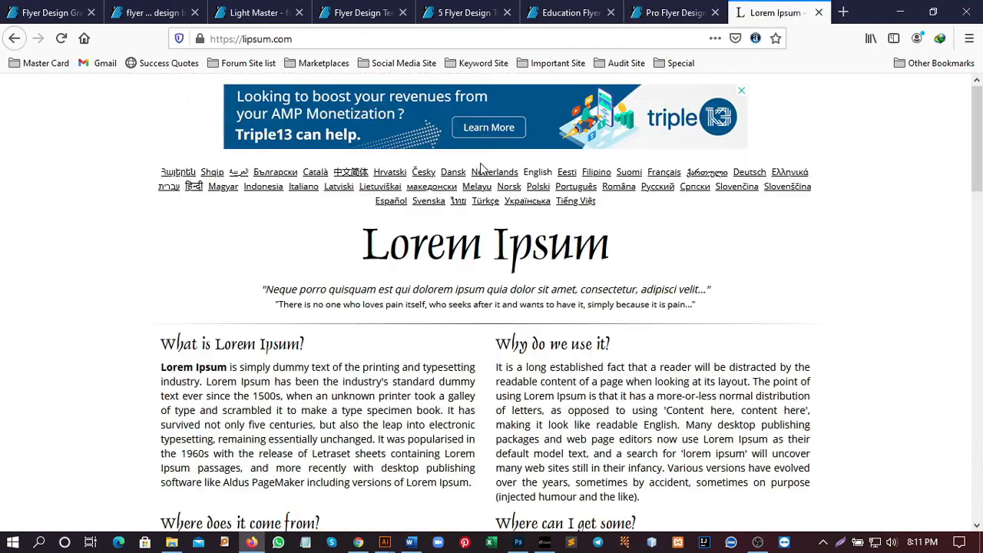
scroll(392, 331, down, 2)
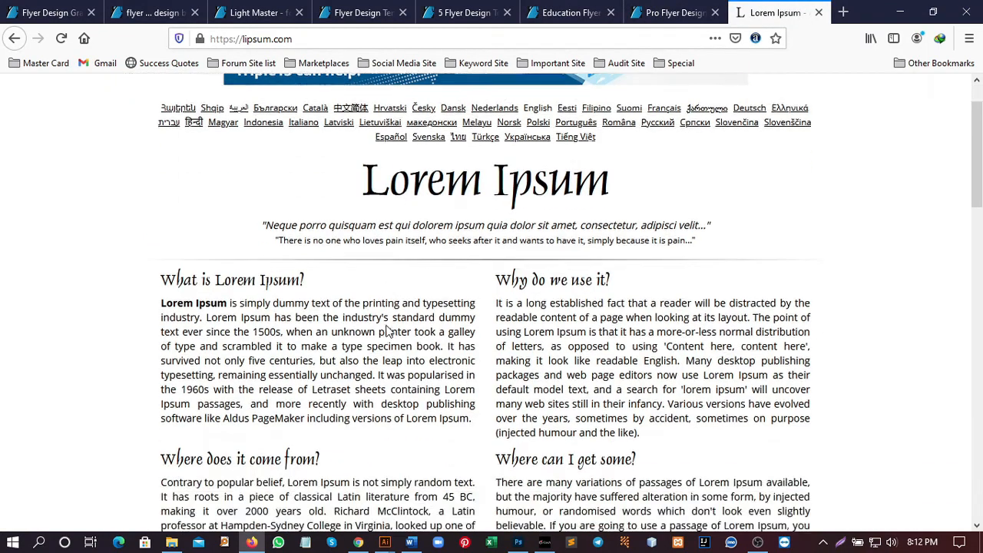
scroll(388, 330, down, 5)
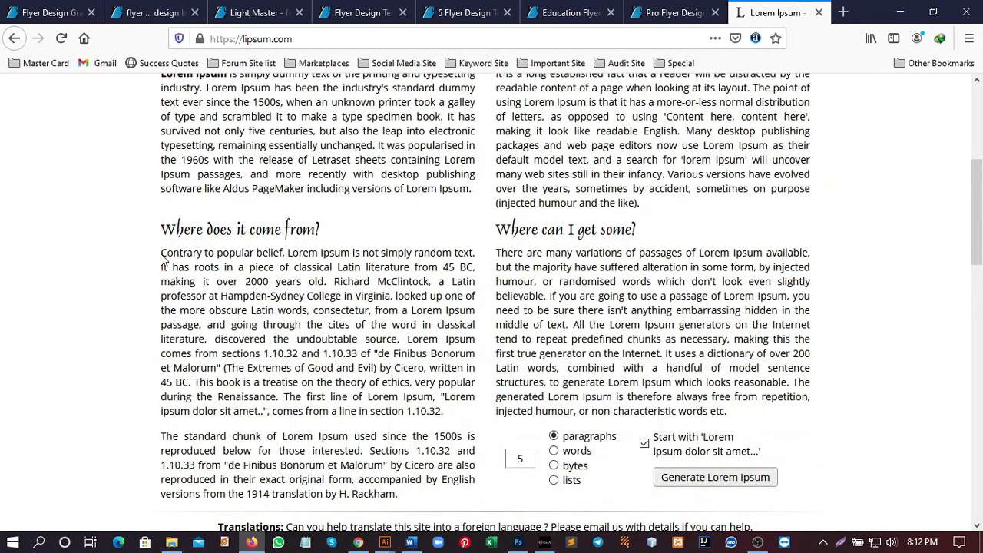
drag(160, 254, 266, 325)
click(266, 325)
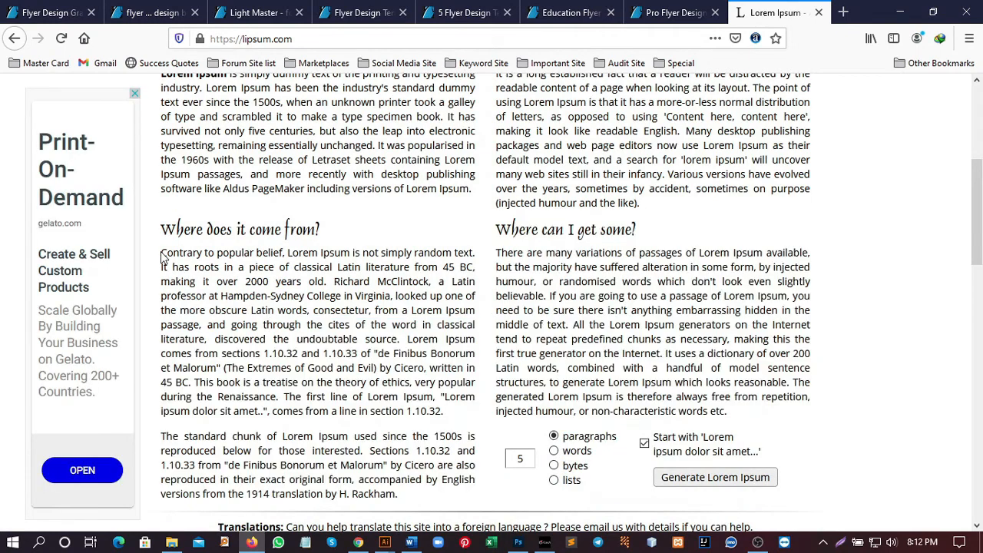
drag(164, 254, 428, 498)
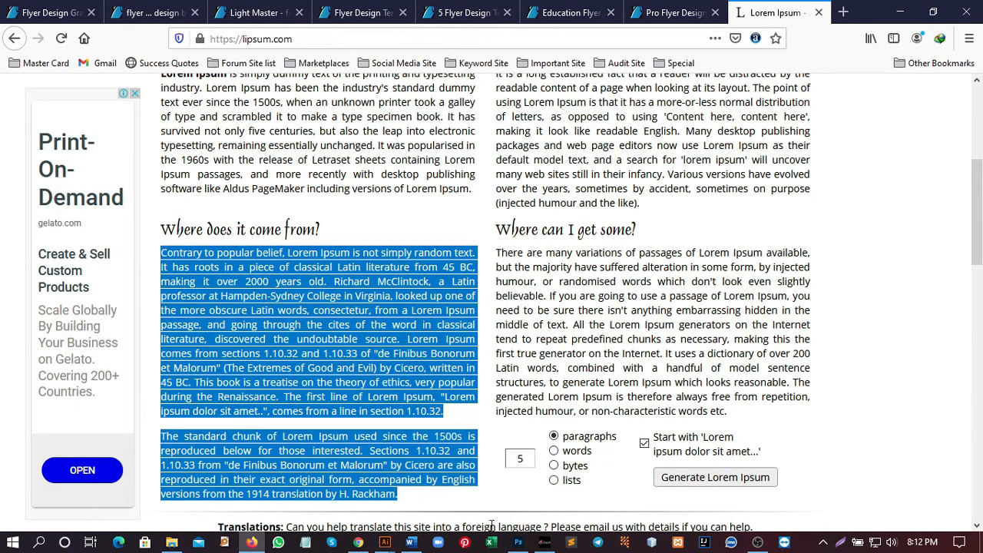
Return to Photoshop and draw a paragraph text box about 3.24 by 2.08 in beneath the About Us heading.
click(518, 543)
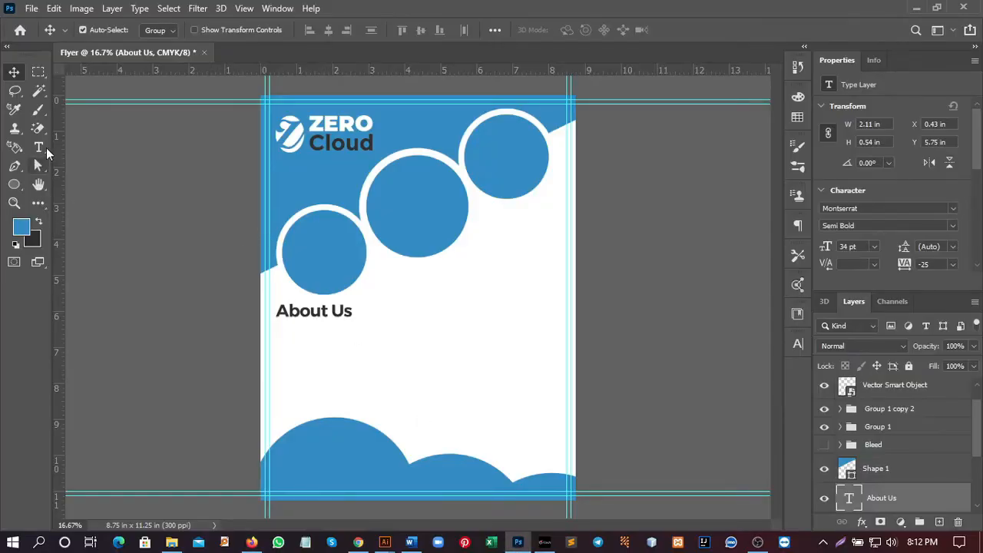
key(t)
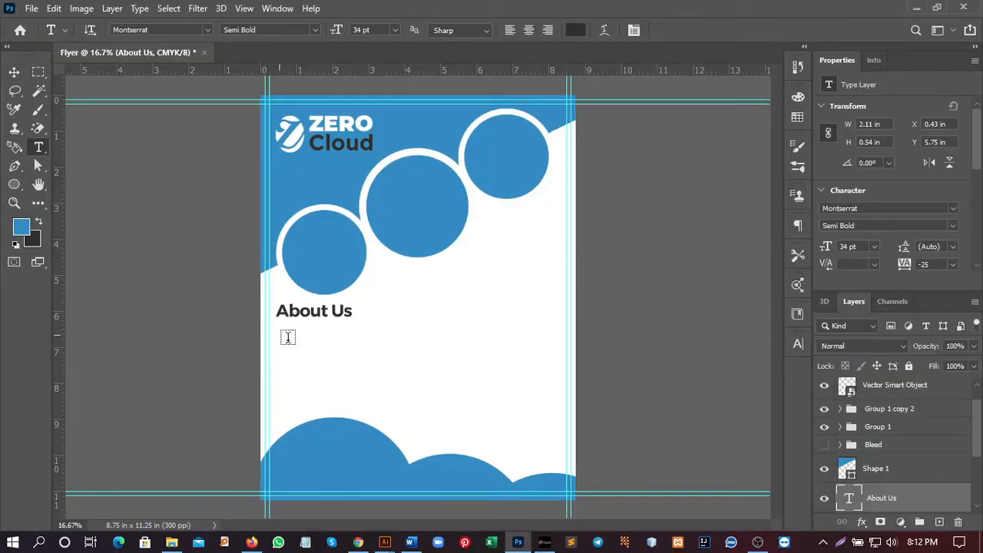
drag(289, 337, 397, 402)
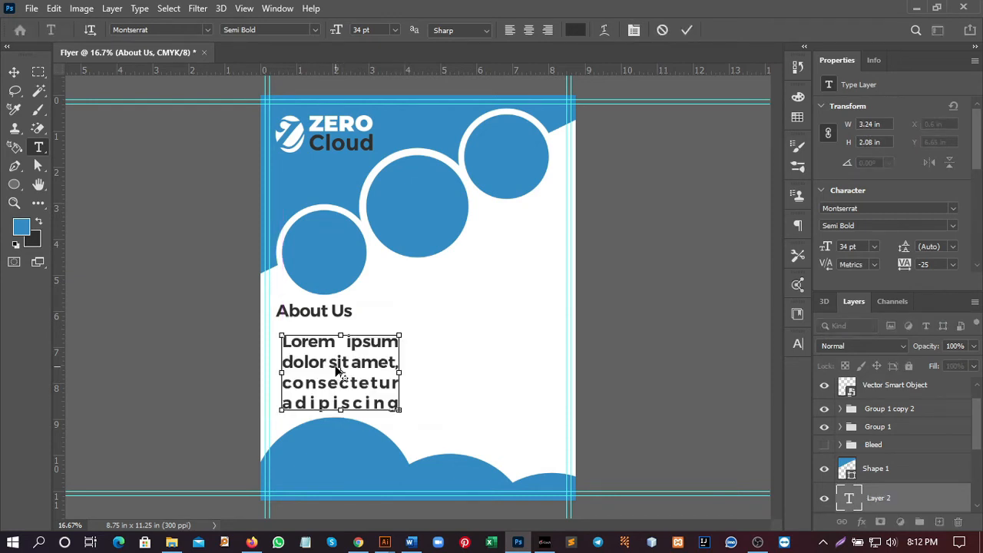
Replace the sample text in the box with the copied lipsum paragraphs and set it all to Lato Regular, 15 pt.
key(ctrl+v)
key(ctrl+a)
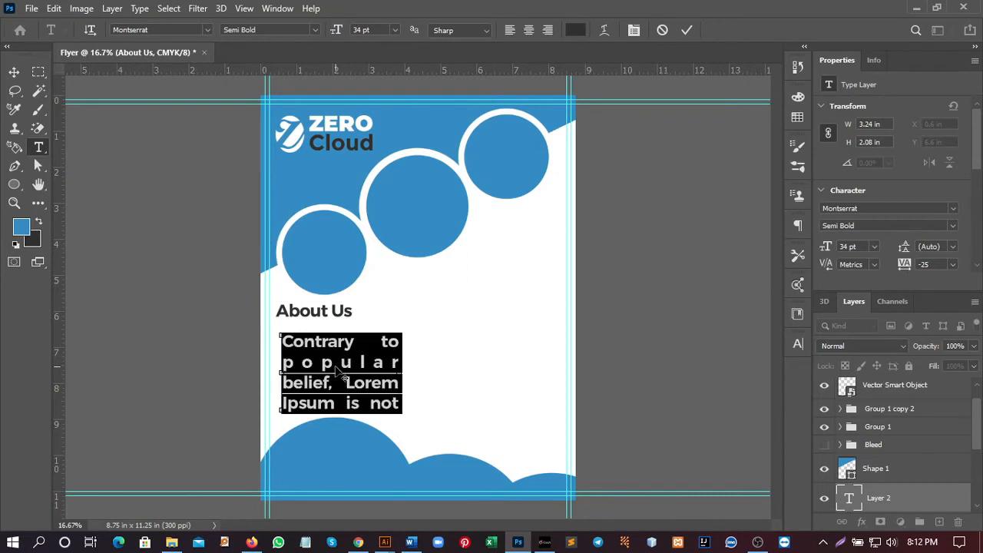
click(182, 28)
text(lato)
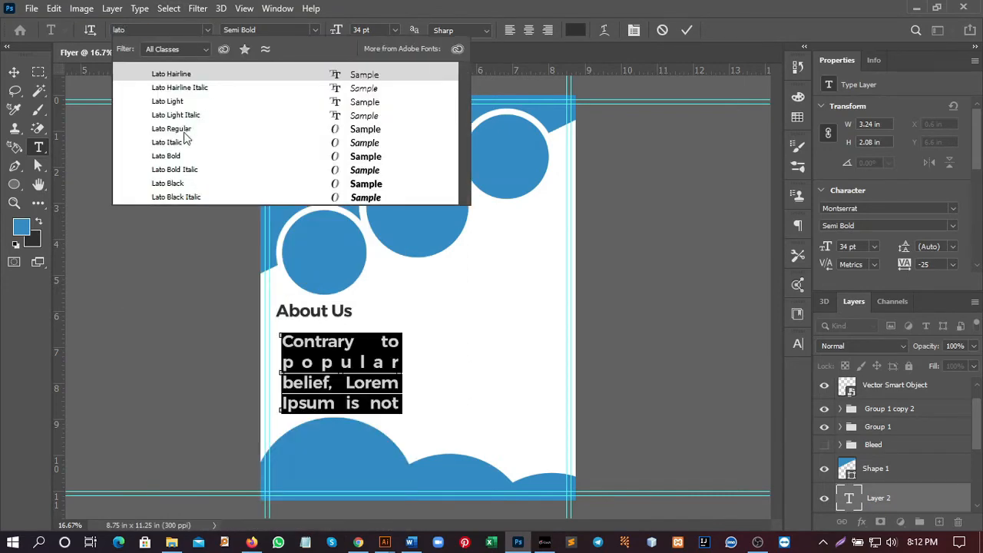
key(Escape)
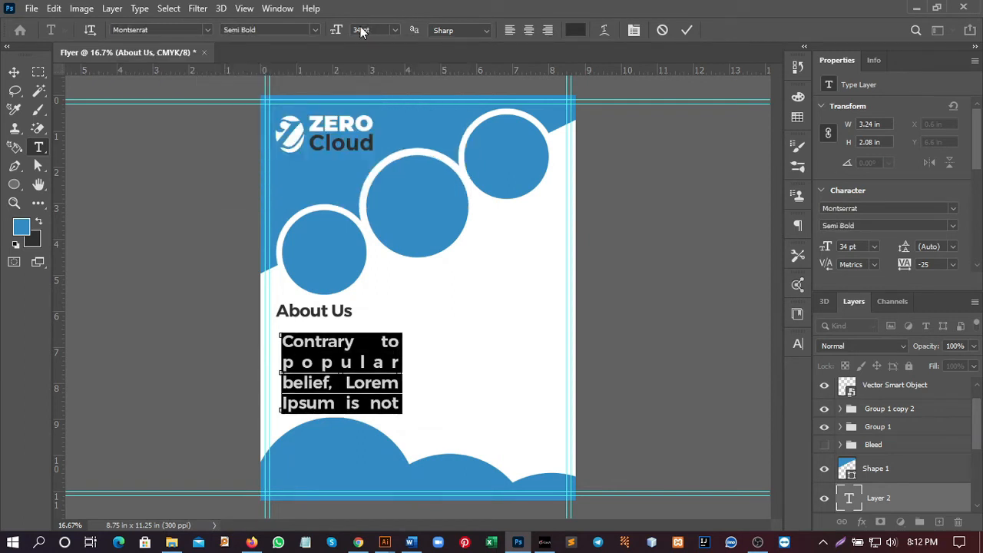
click(360, 30)
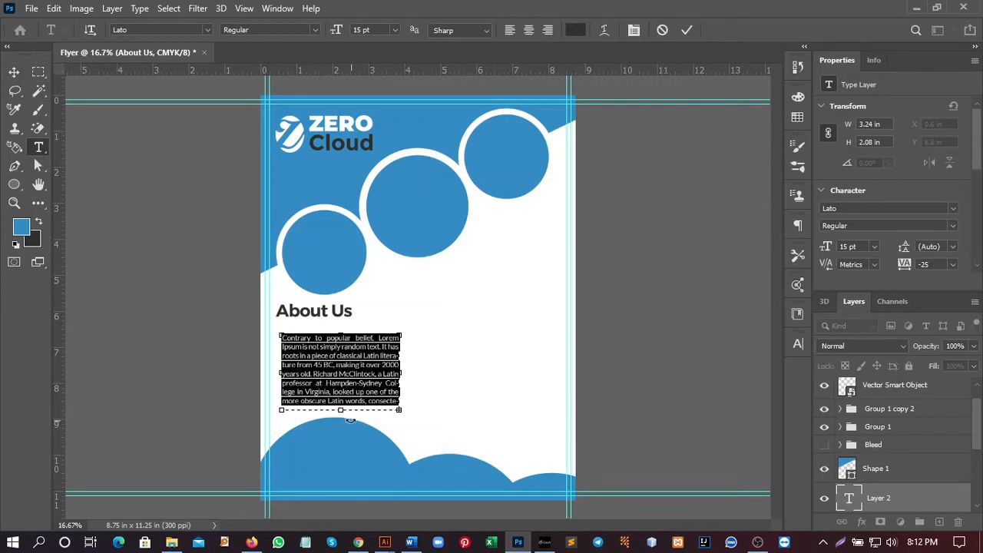
Enlarge the text box to about 6.96 by 4.01 in and delete everything from "Finibus Bonorum" onward, including the second paragraph.
drag(340, 420, 340, 428)
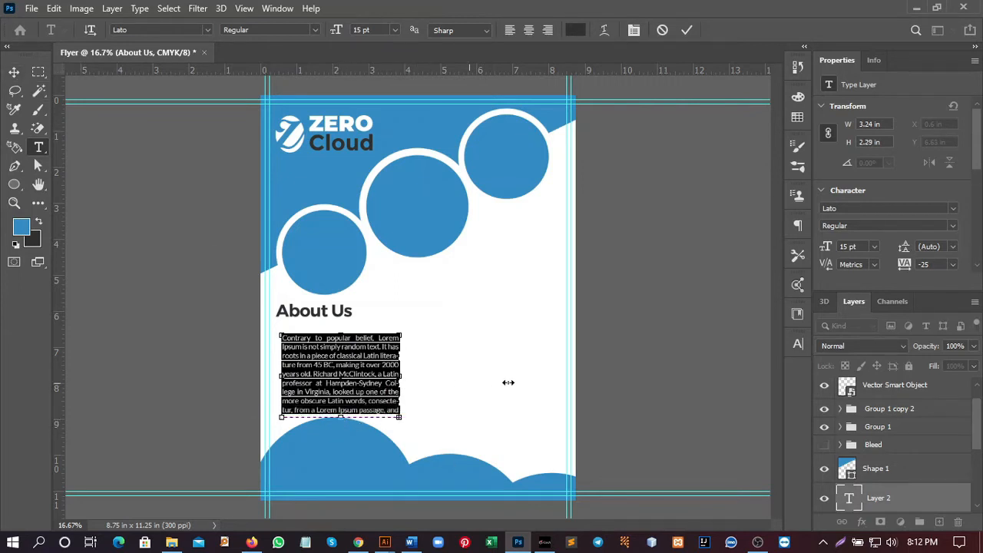
drag(508, 382, 533, 376)
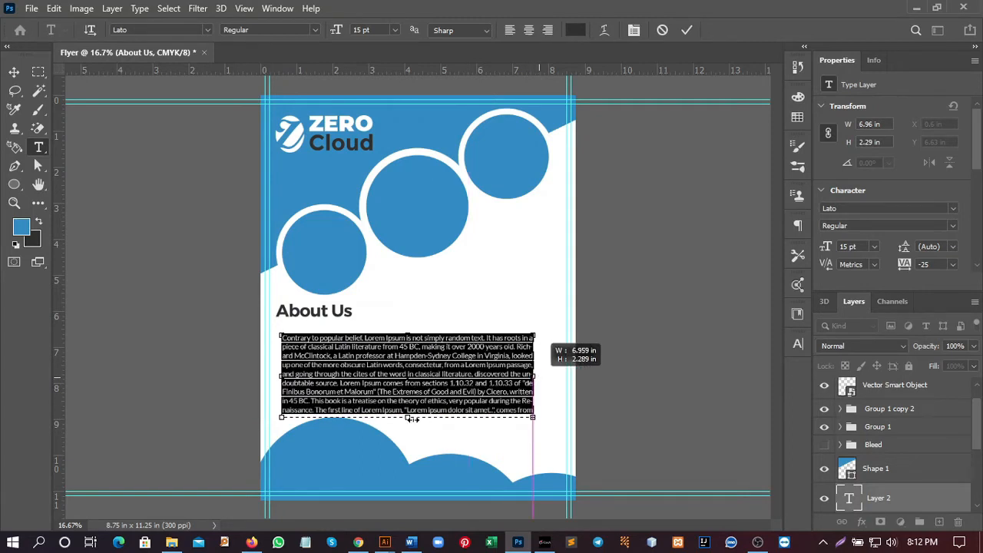
drag(408, 434, 414, 480)
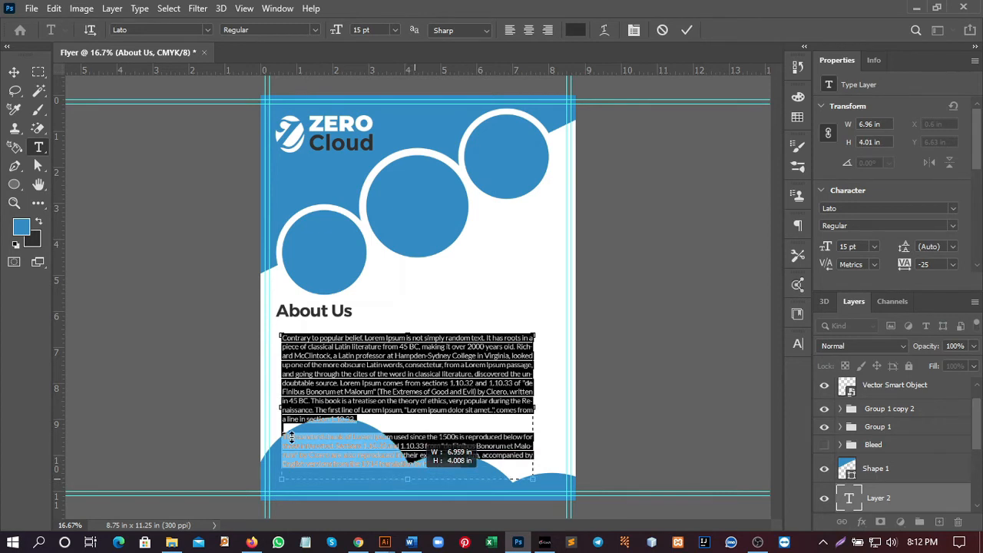
drag(283, 436, 493, 467)
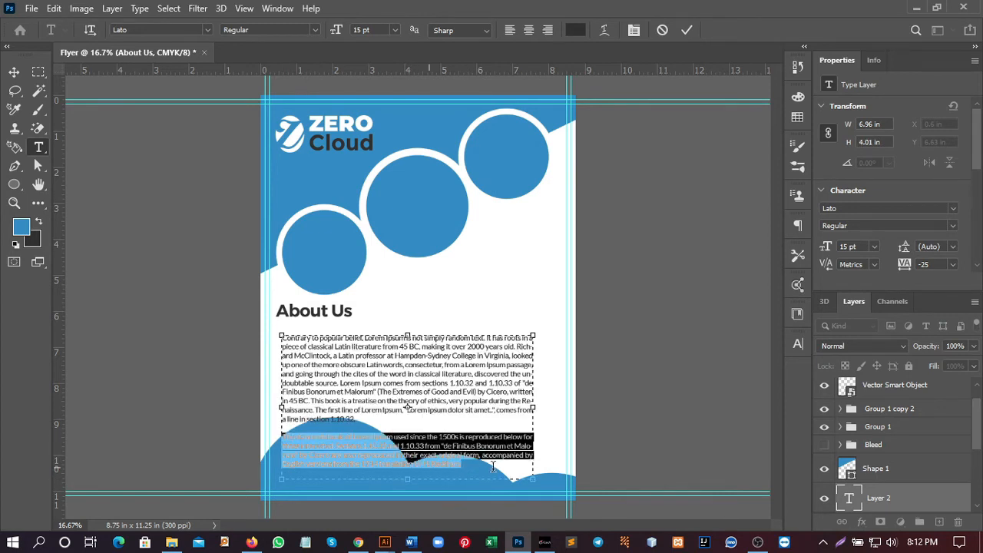
key(BackSpace)
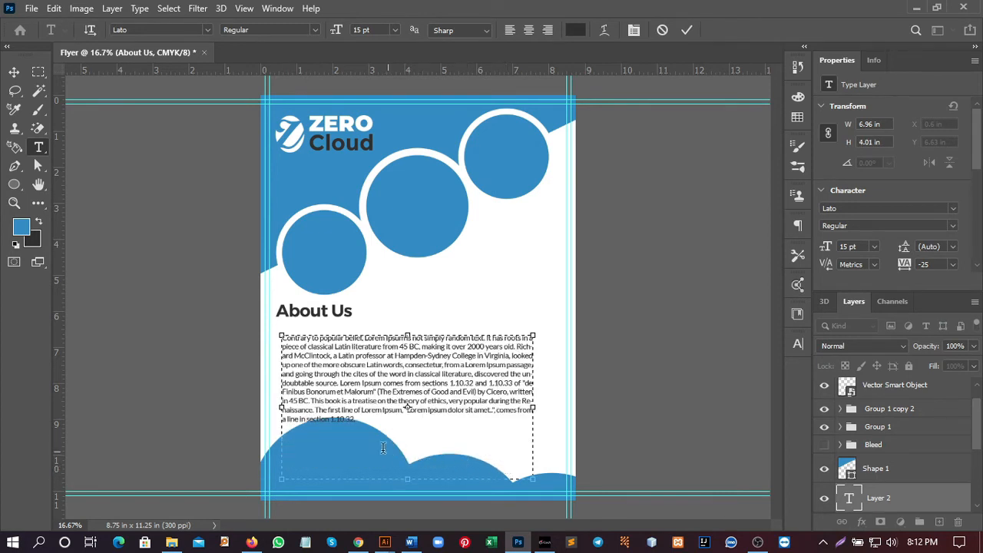
drag(356, 420, 283, 392)
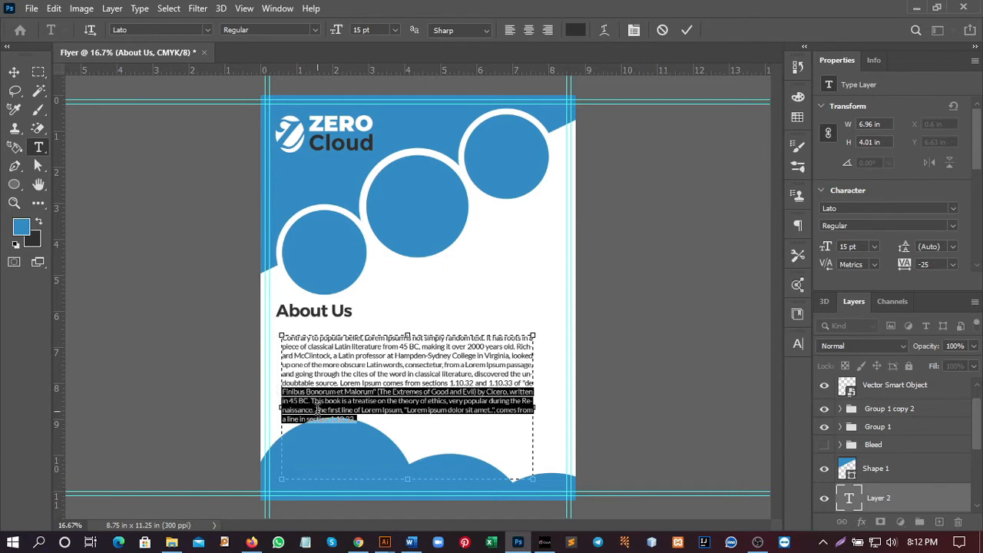
key(BackSpace)
Shrink the body text box to about 3.04 by 2.01 in and commit the text.
drag(401, 428, 401, 408)
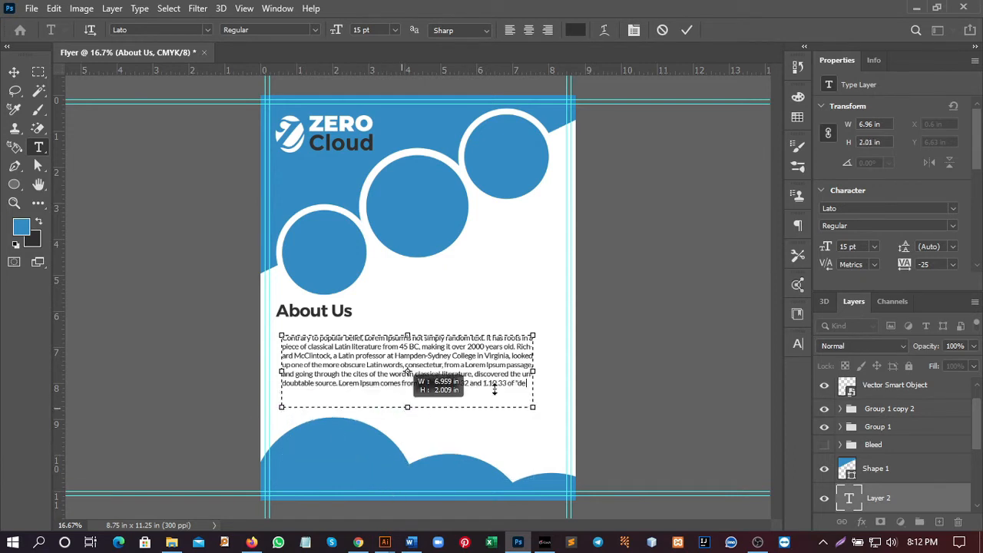
drag(458, 372, 431, 373)
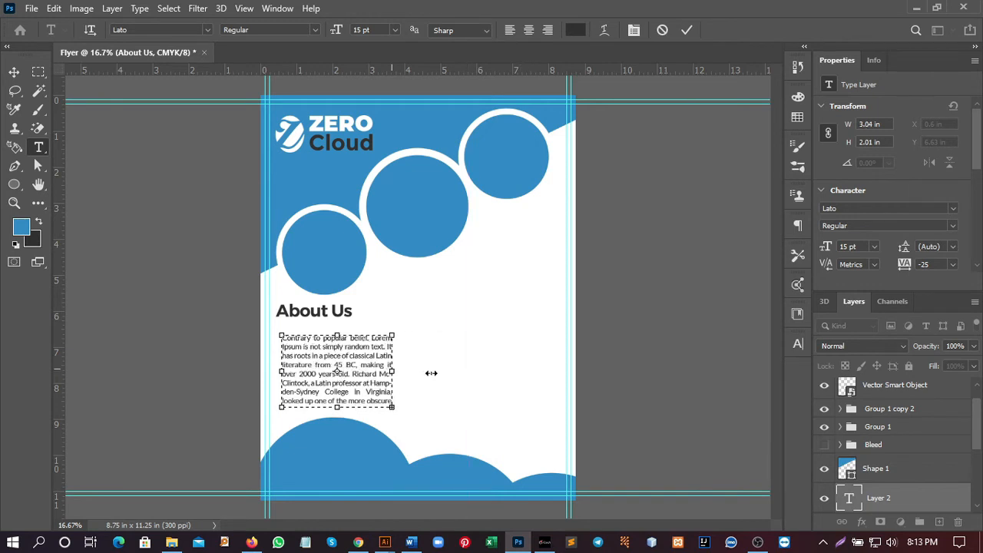
click(687, 30)
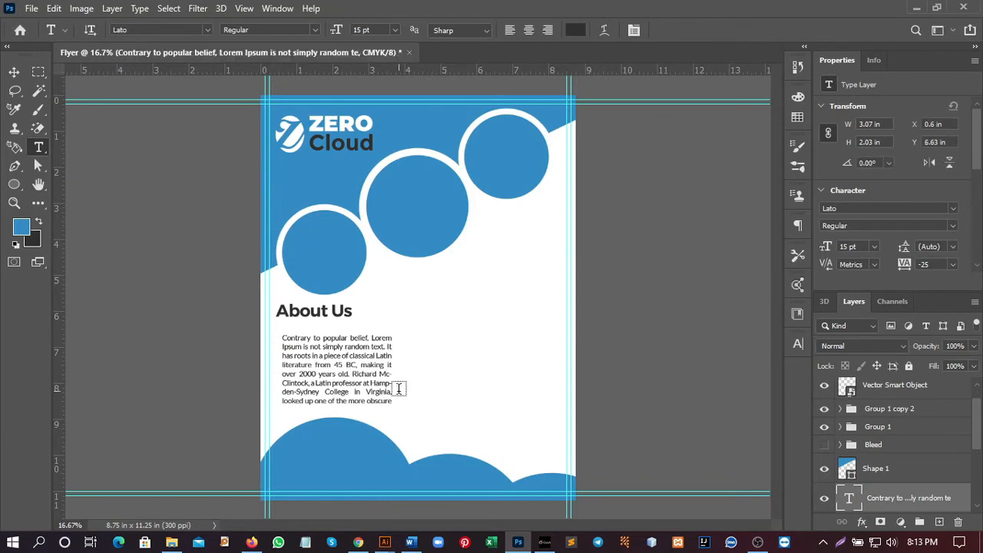
Place a vertical guide at the page's horizontal center, using the Background group's transform bounds as reference.
click(14, 72)
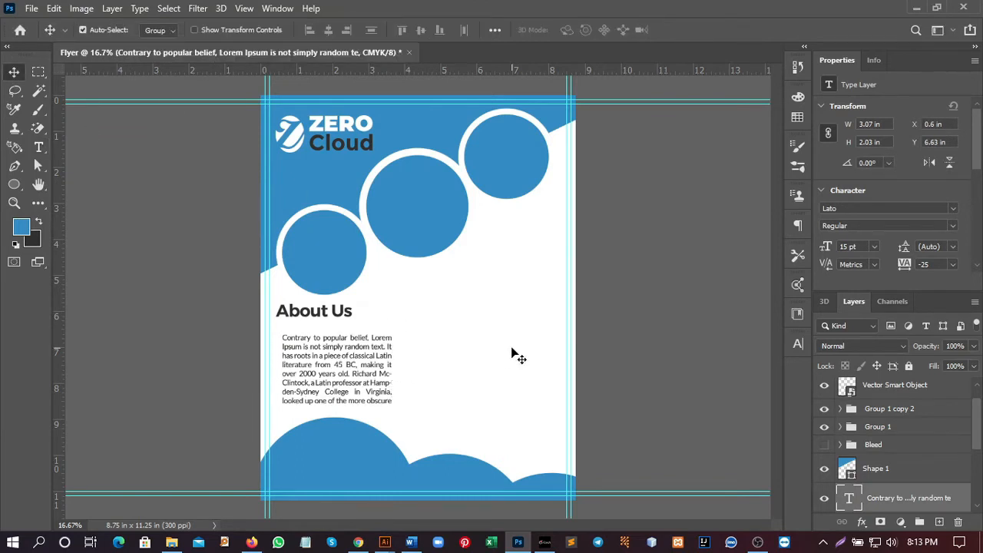
click(450, 318)
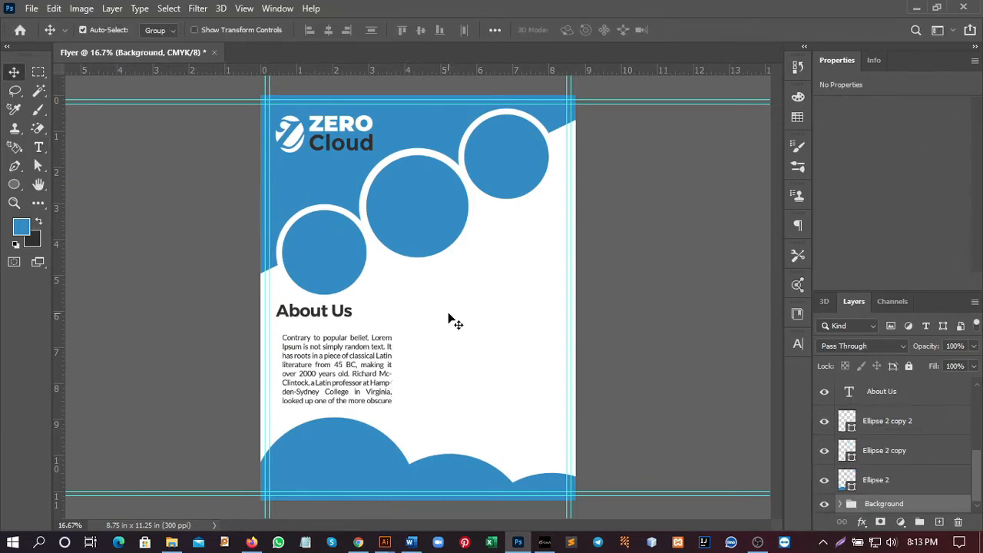
key(ctrl+t)
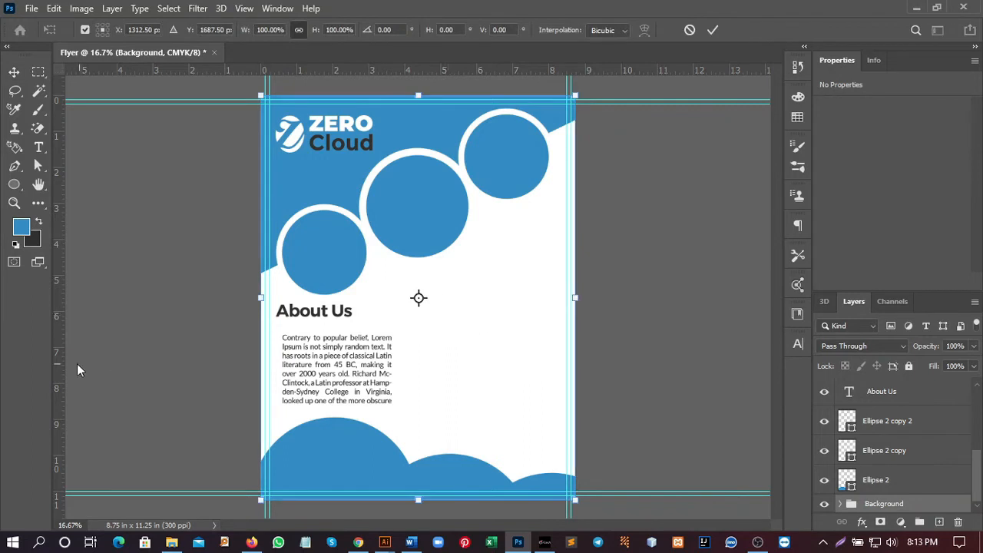
drag(56, 342, 318, 311)
drag(391, 286, 417, 286)
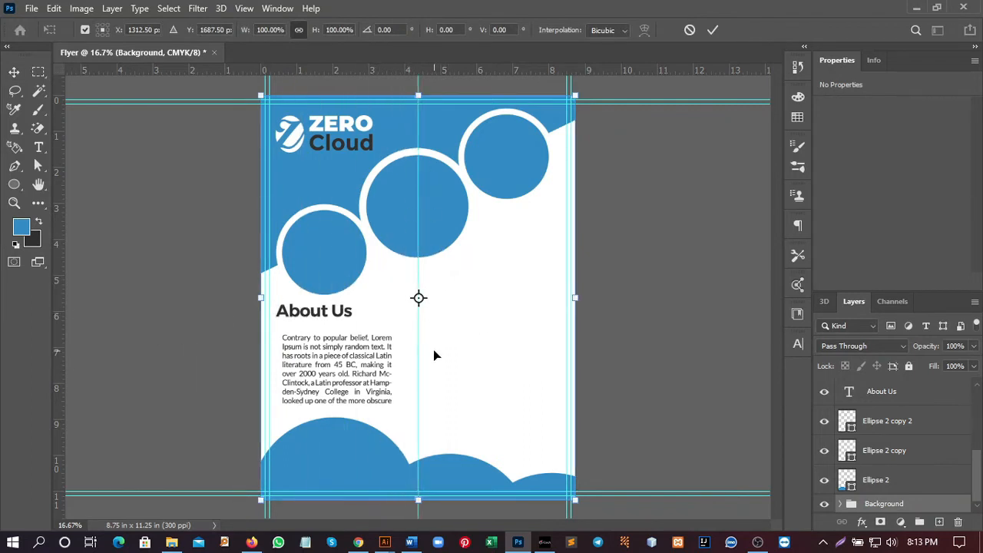
click(713, 29)
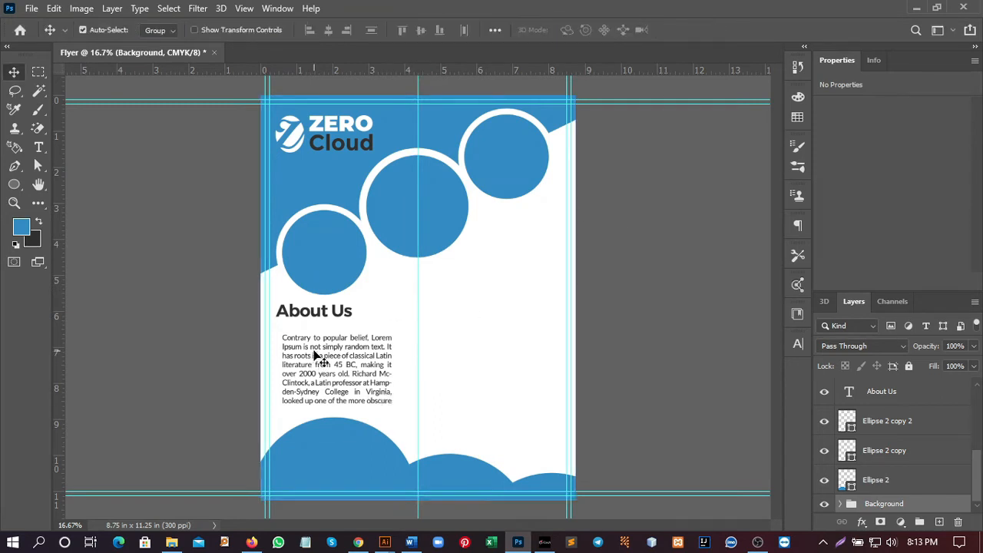
Move the body text directly beneath the About Us heading, to X 0.43 in, Y 6.41 in, and widen its box to about 3.74 in.
drag(317, 353, 313, 347)
drag(349, 392, 351, 391)
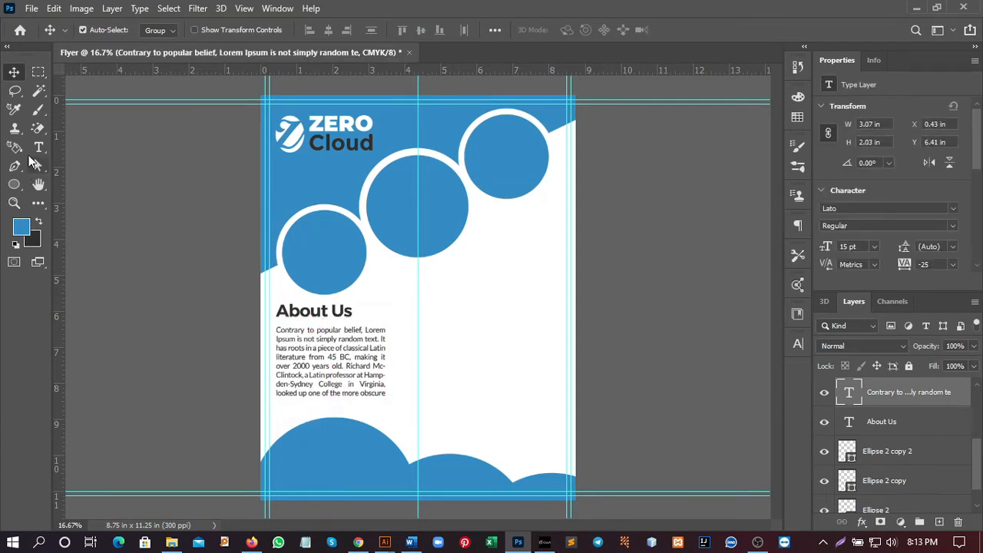
click(38, 147)
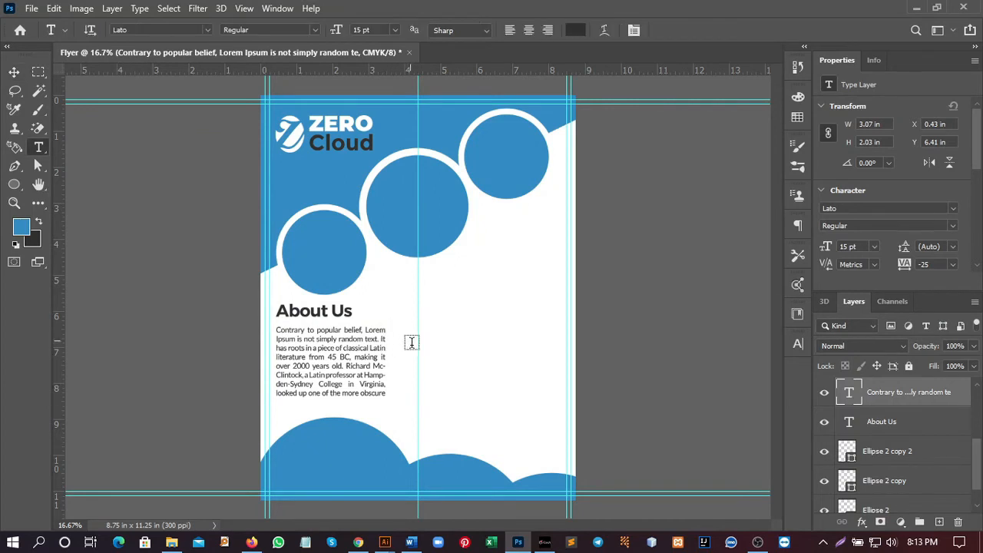
click(356, 347)
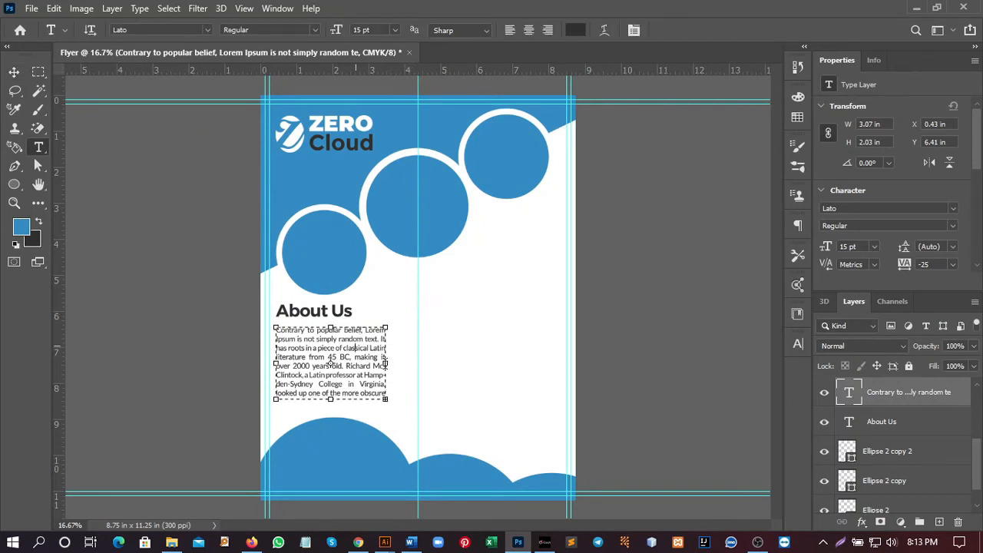
drag(387, 365, 413, 365)
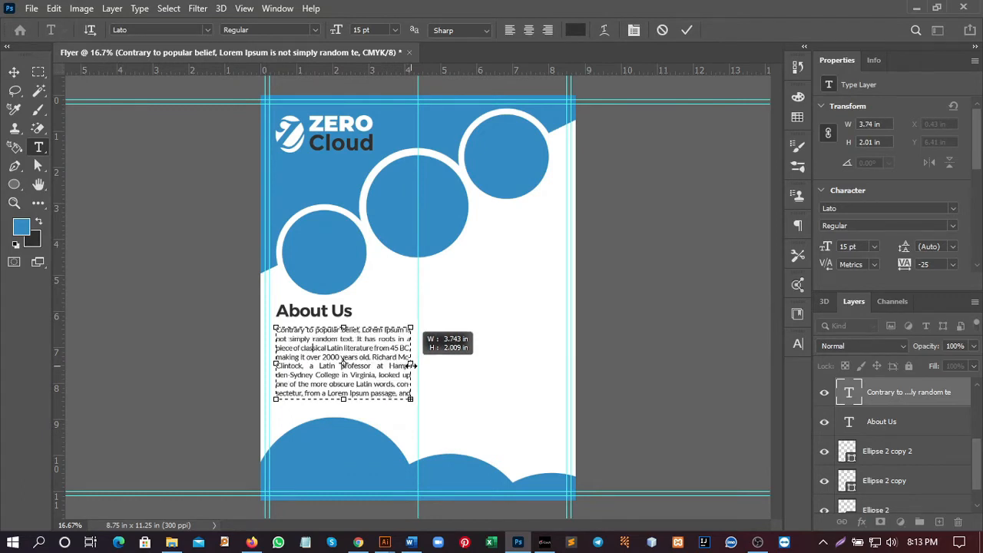
Lengthen the body text box to about 2.51 in and delete the words from "a Lorem Ipsum passage" through "undo" in "undoubtable".
drag(348, 410, 385, 407)
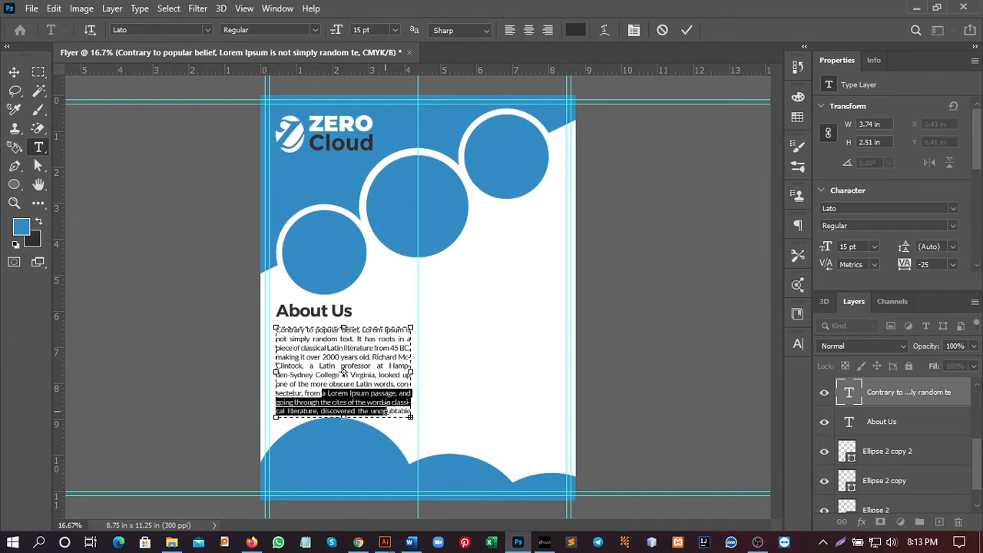
key(BackSpace)
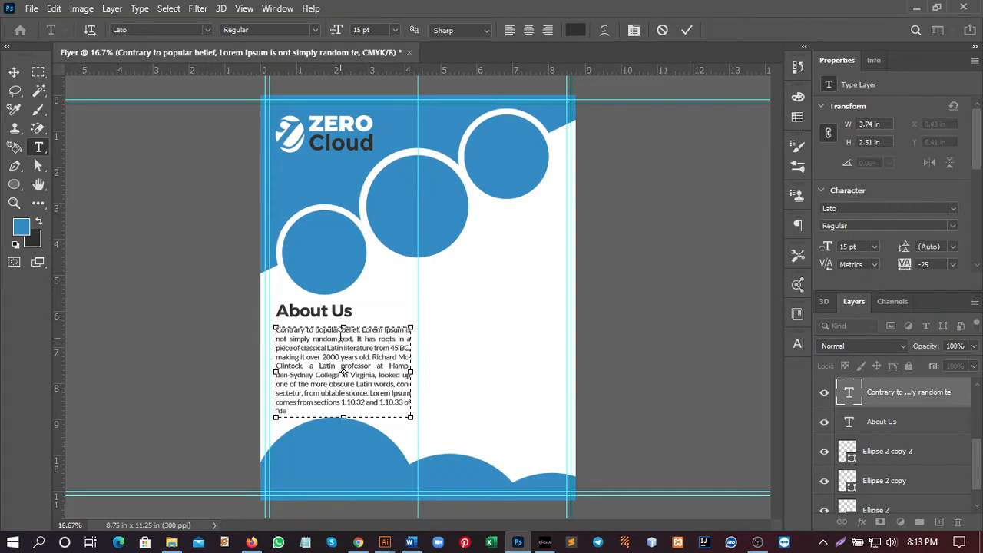
click(14, 71)
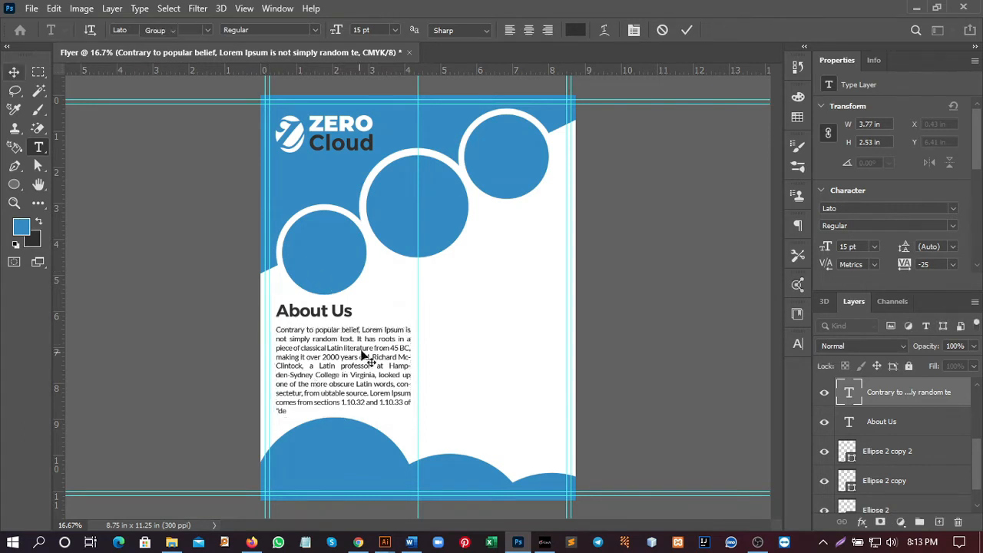
Turn off hyphenation for the entire About Us body paragraph.
click(39, 149)
click(349, 366)
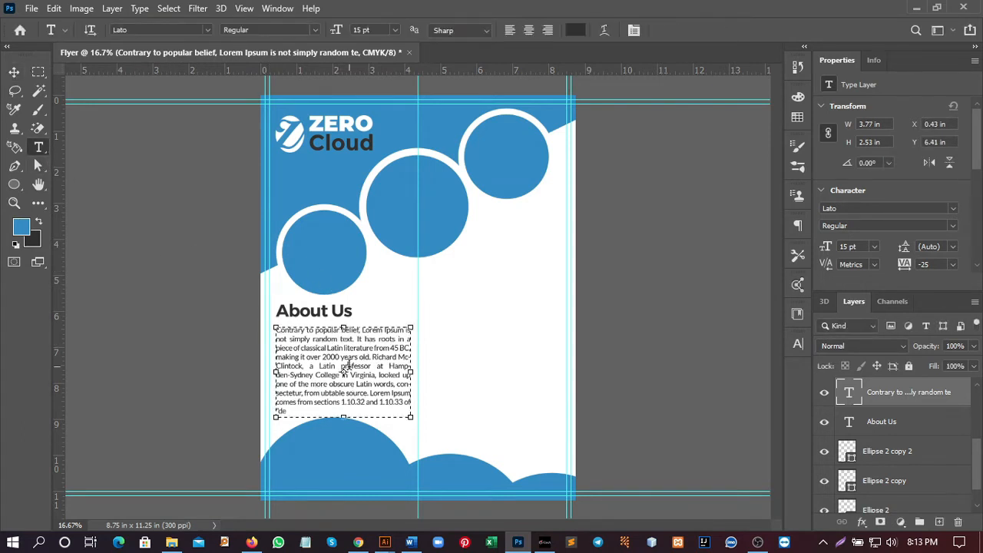
key(ctrl+a)
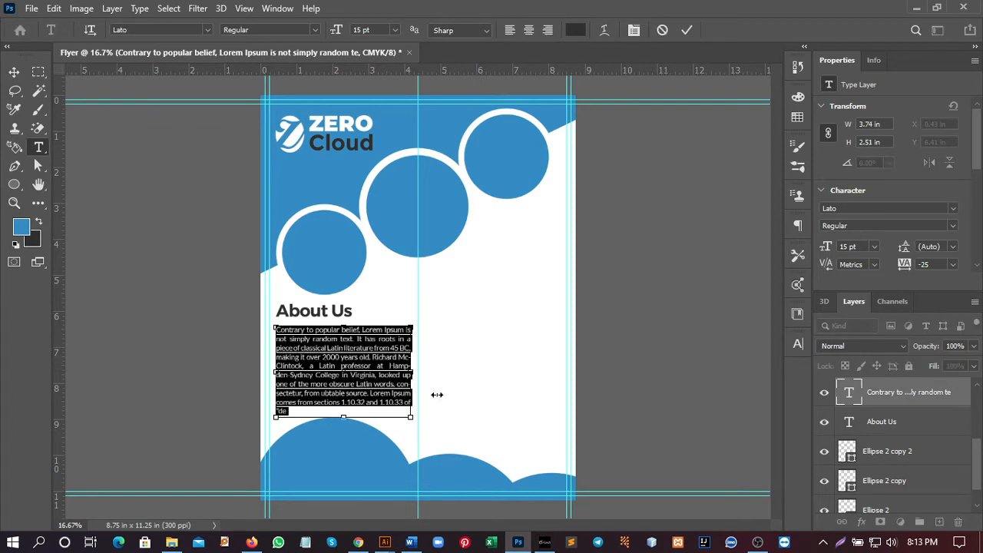
click(795, 229)
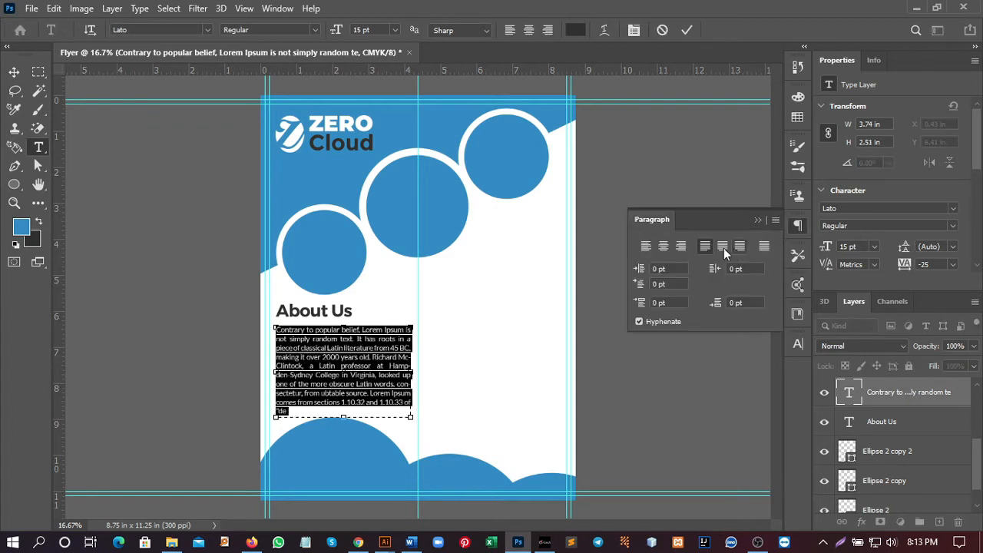
click(659, 321)
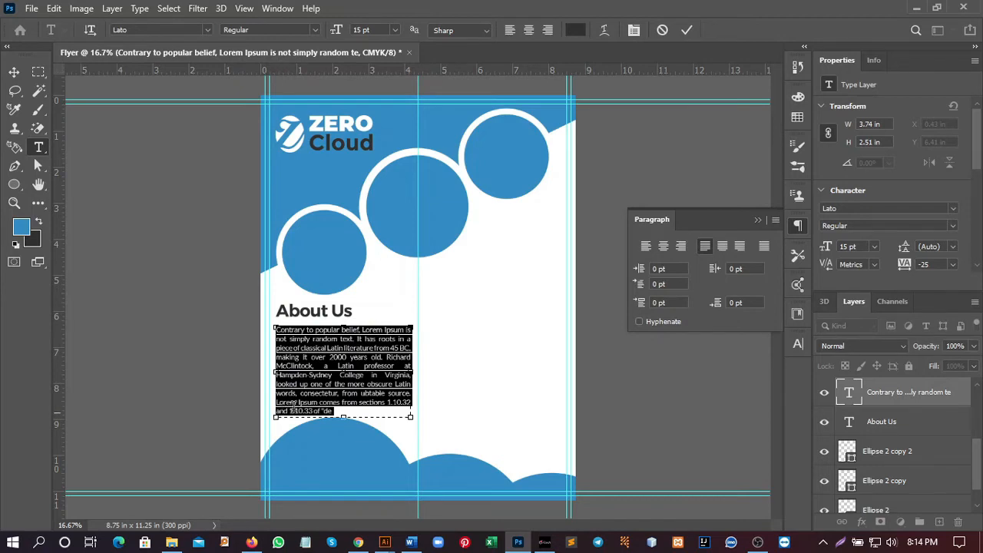
click(757, 220)
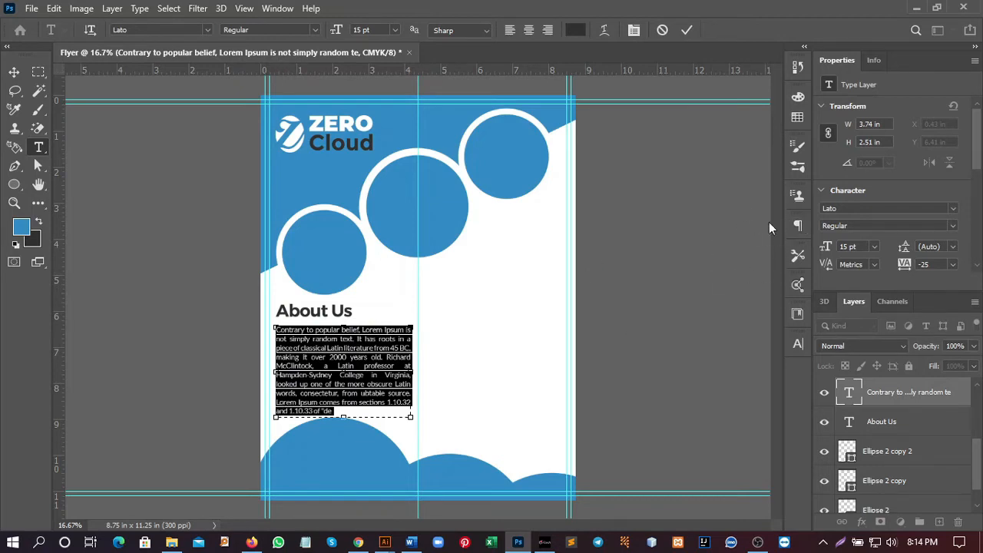
Show the Paragraph panel again, collapse it, and commit the body text.
click(277, 9)
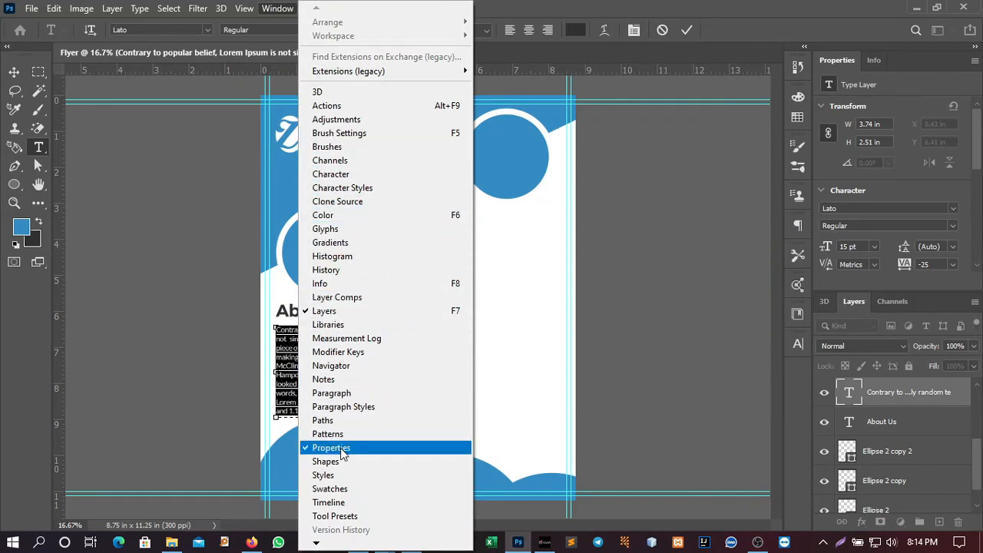
scroll(336, 361, down, 1)
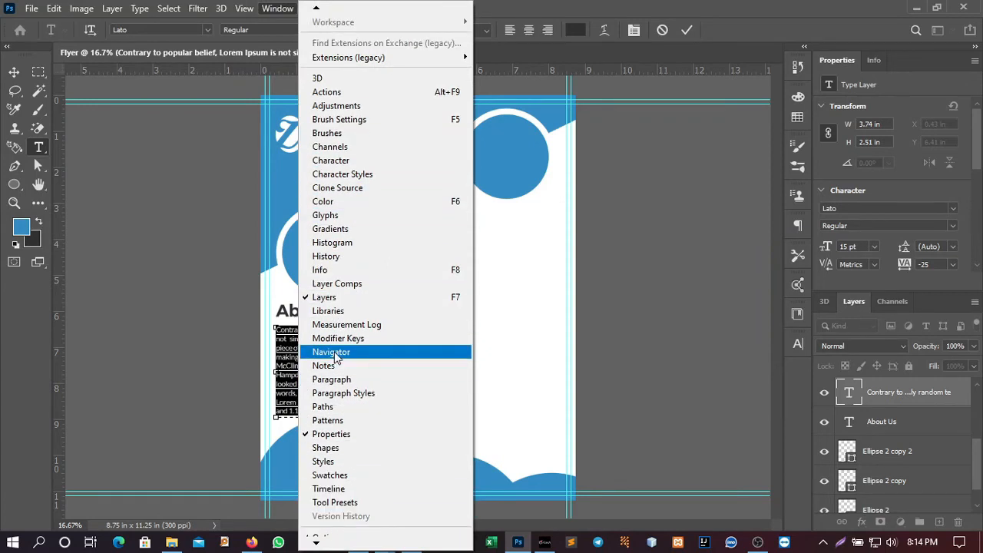
click(335, 379)
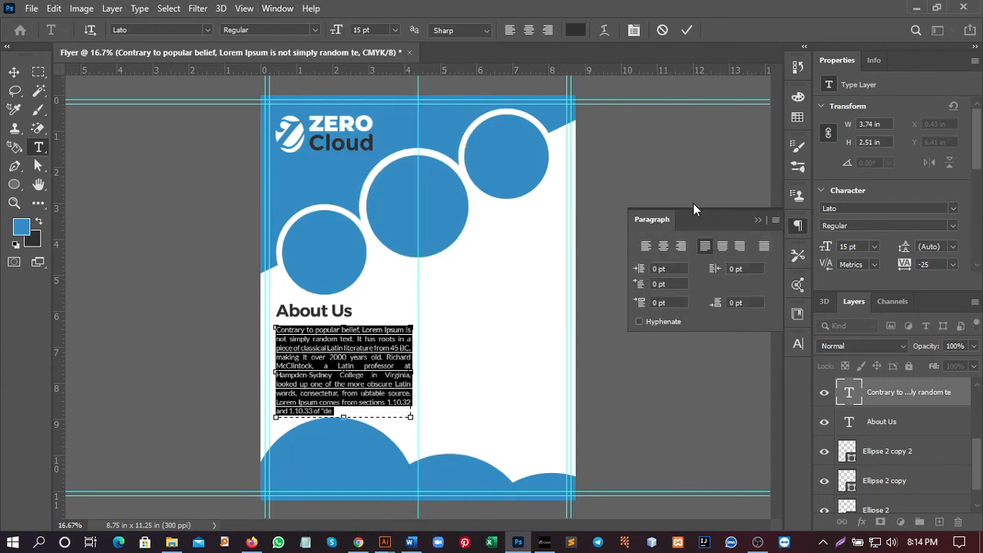
click(758, 221)
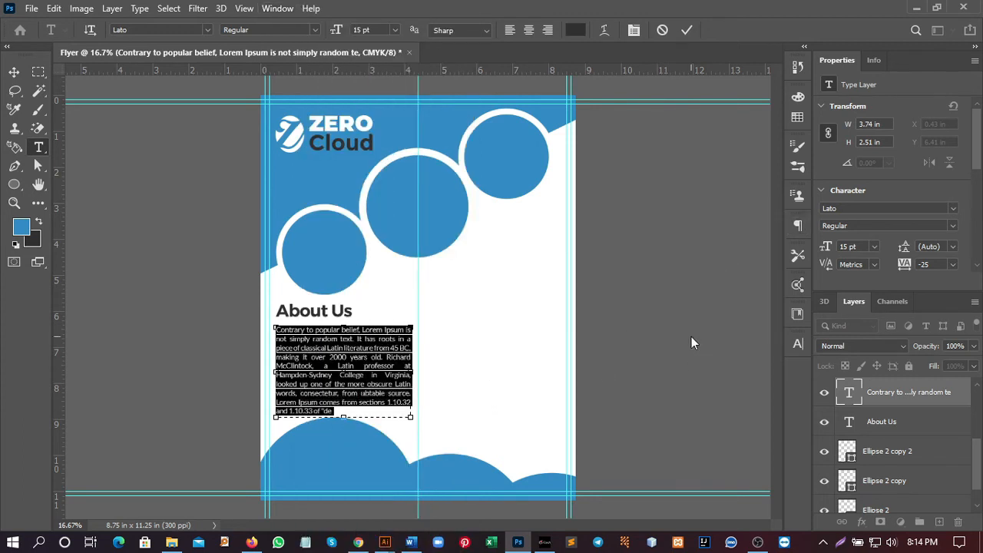
click(14, 72)
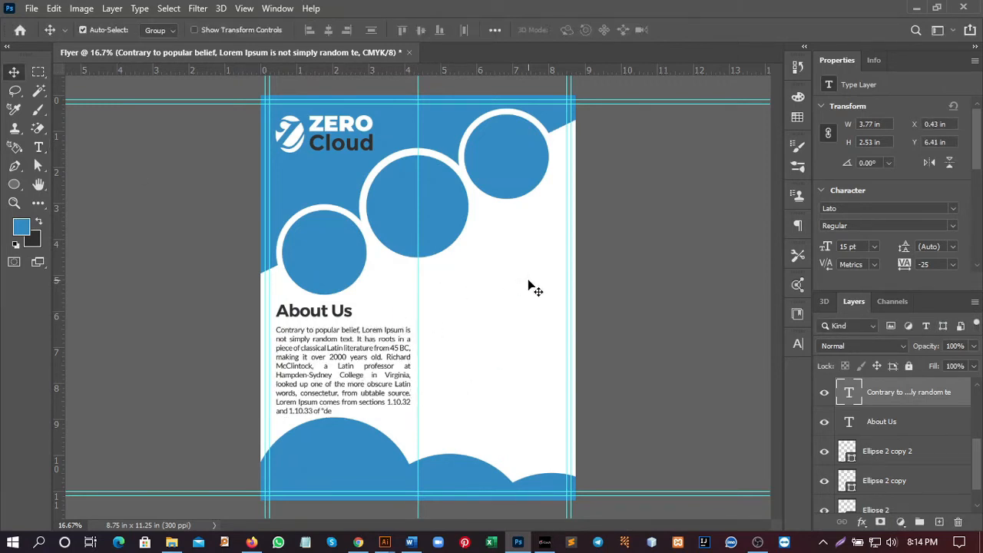
click(39, 147)
click(452, 278)
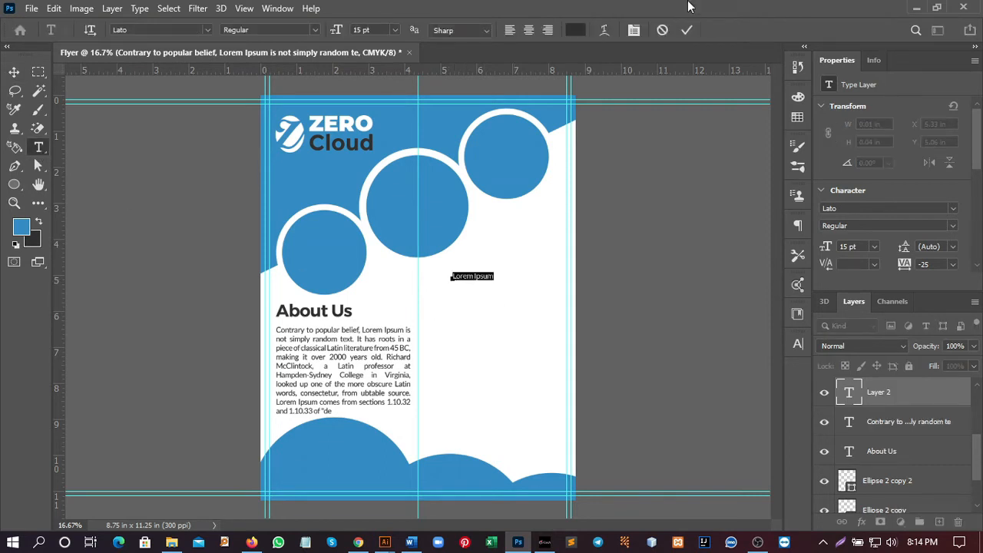
click(686, 30)
key(Delete)
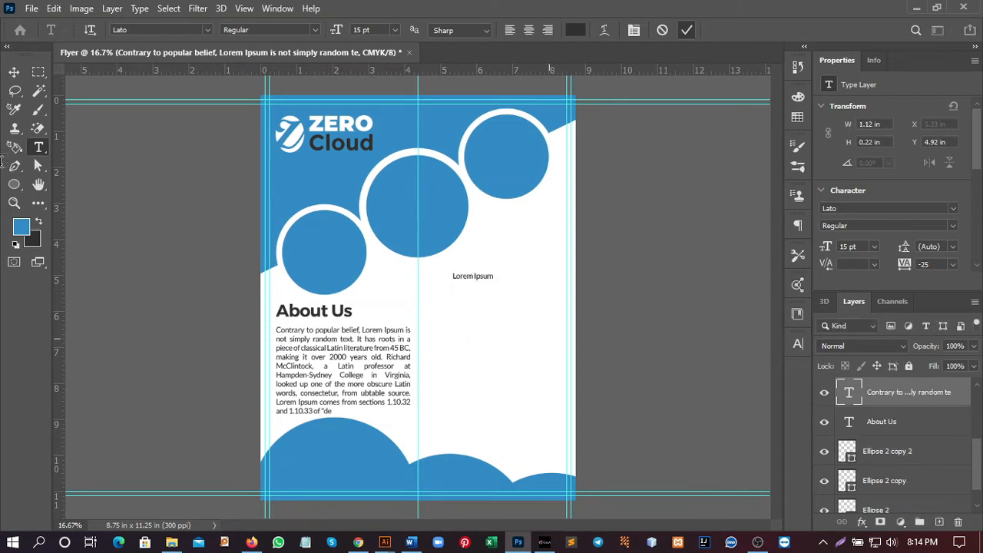
Duplicate the About Us heading into the right column at X 5.45 in, Y 4.66 in, and change the copy's text to Services.
click(13, 73)
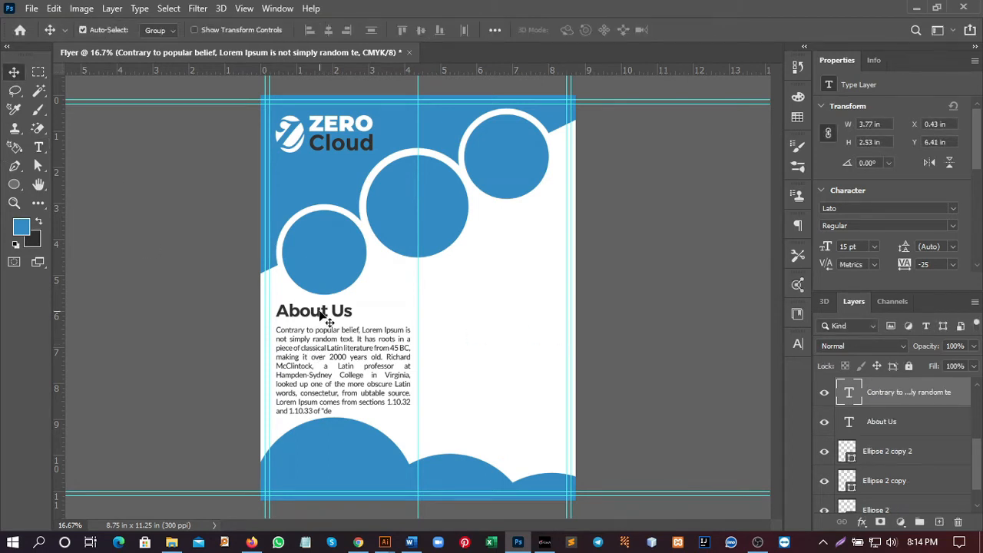
drag(322, 315, 503, 276)
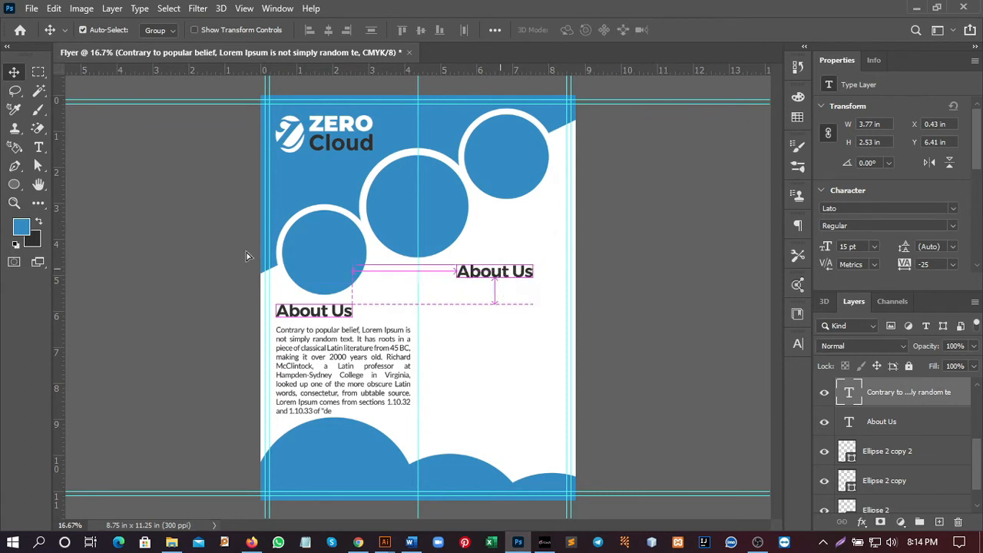
click(38, 148)
click(463, 272)
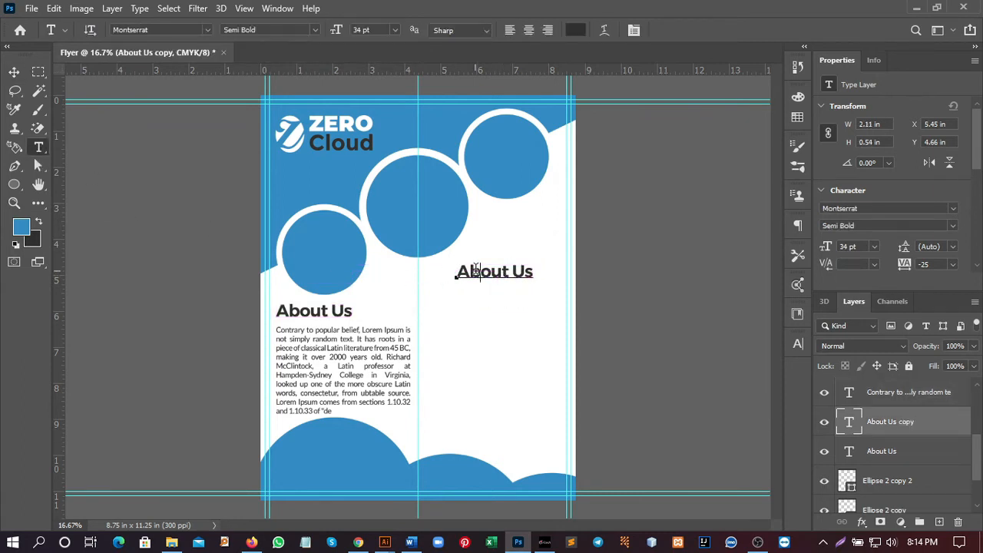
key(ctrl+a)
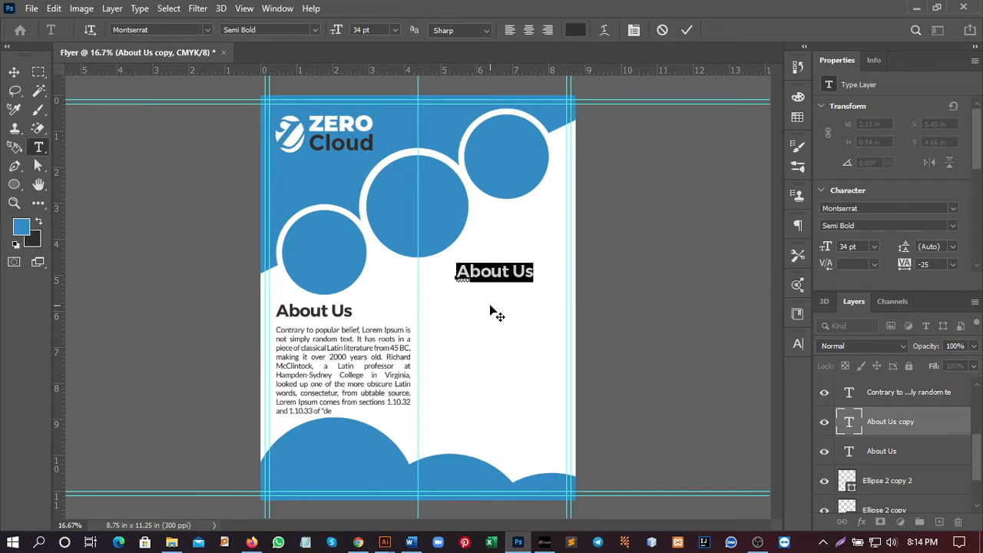
text(Se)
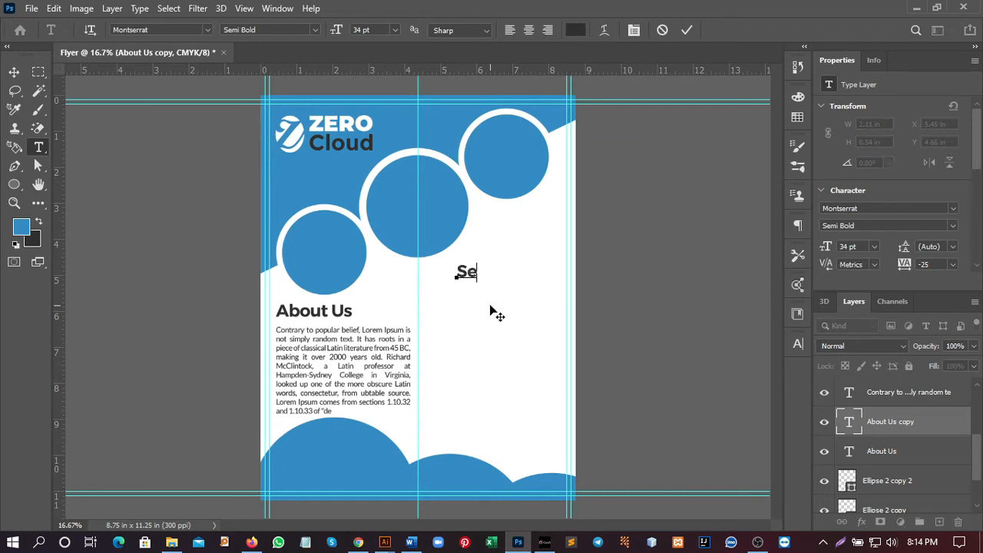
text(rvices)
click(14, 71)
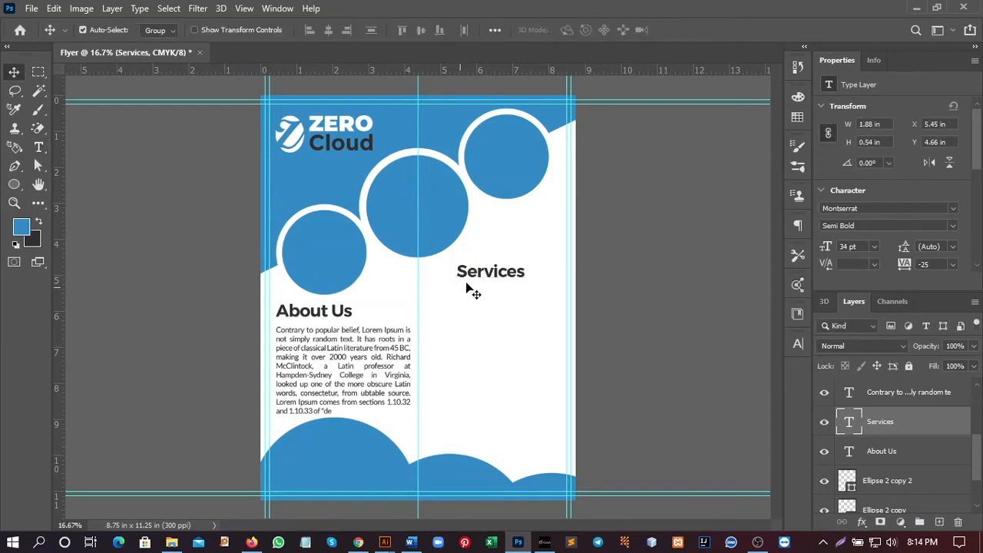
Add vertical guides on both sides of the center guide and move the Services heading against the right one, to X 4.57 in, Y 4.83 in.
drag(473, 278, 466, 274)
drag(60, 289, 418, 290)
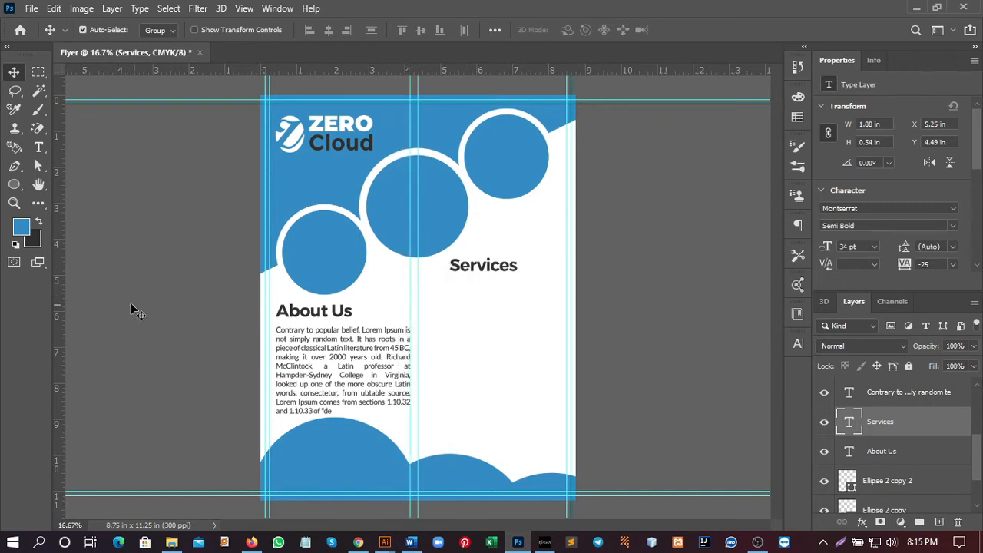
drag(62, 272, 443, 286)
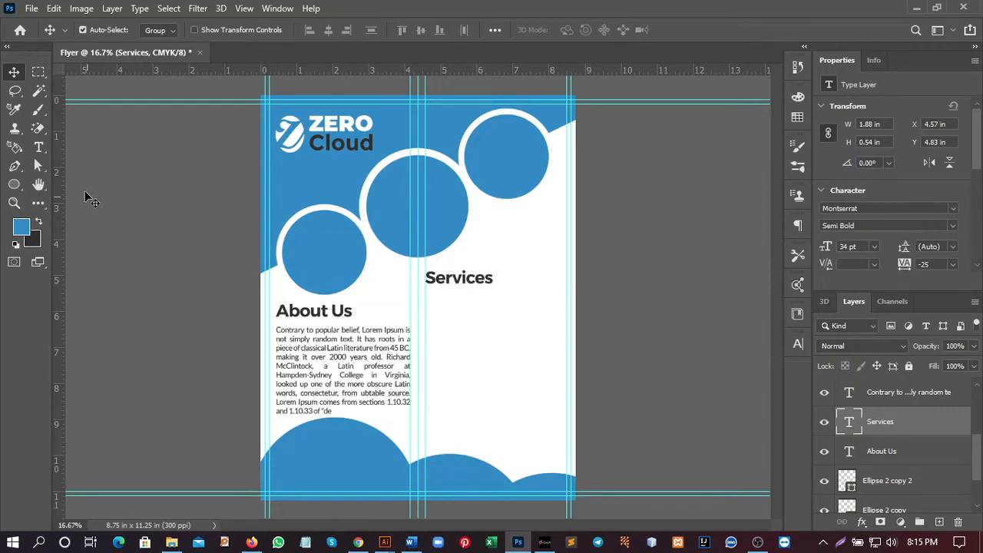
Try the Services heading in Lato Regular at 15 pt and undo the font changes.
click(38, 147)
click(433, 298)
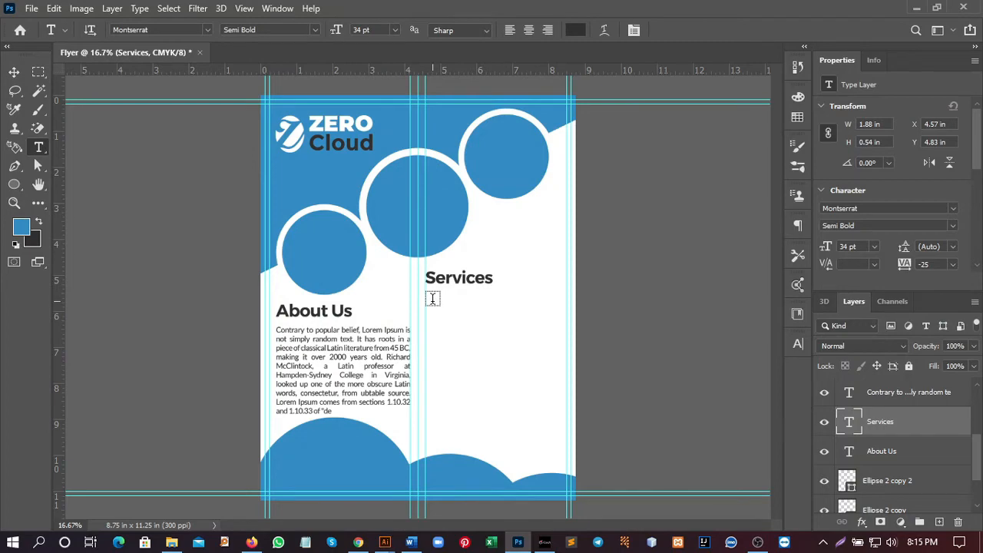
click(161, 29)
text(lato)
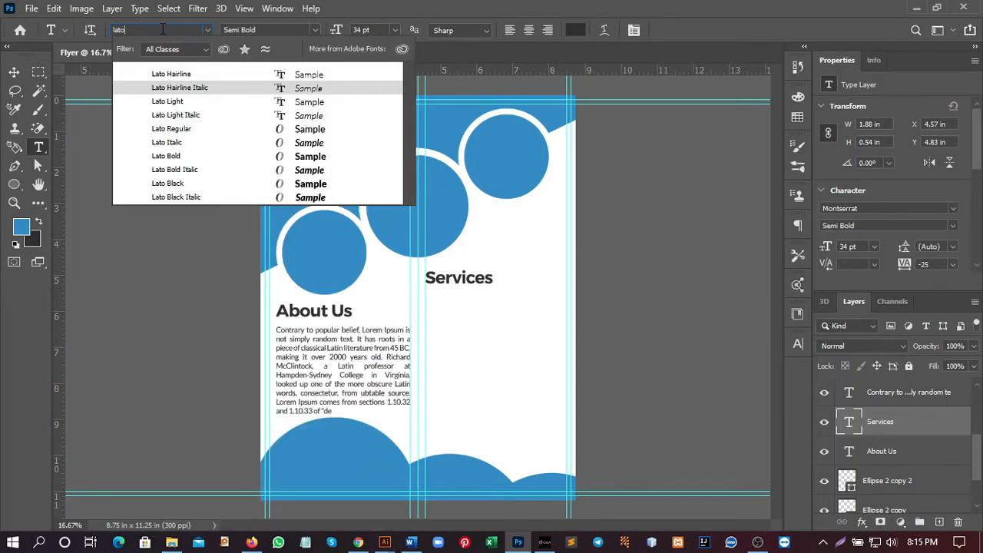
click(193, 132)
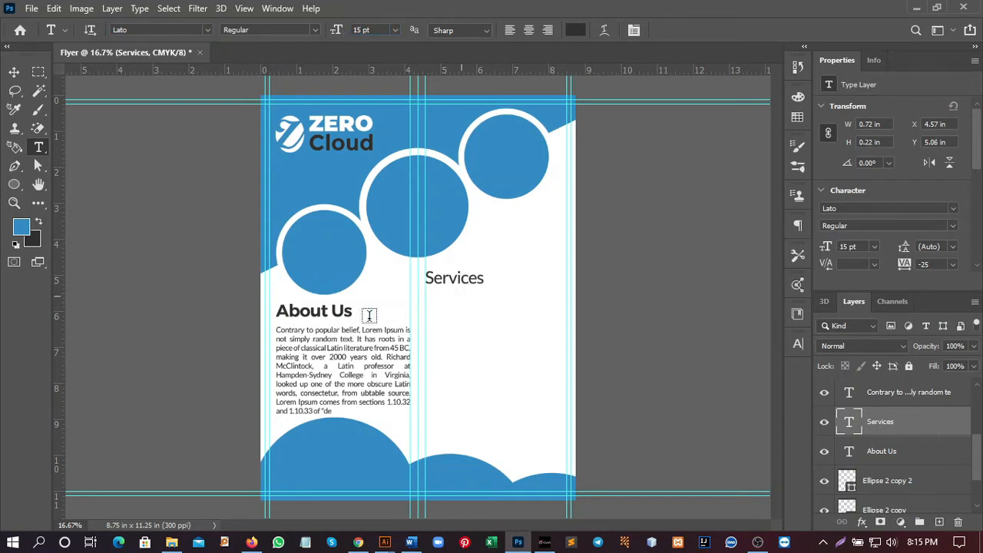
key(Return)
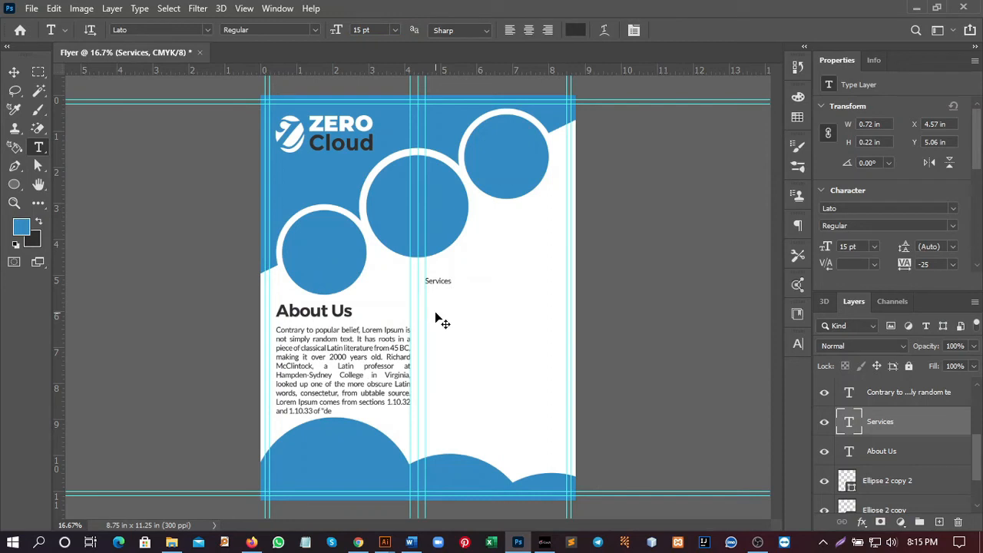
key(Escape)
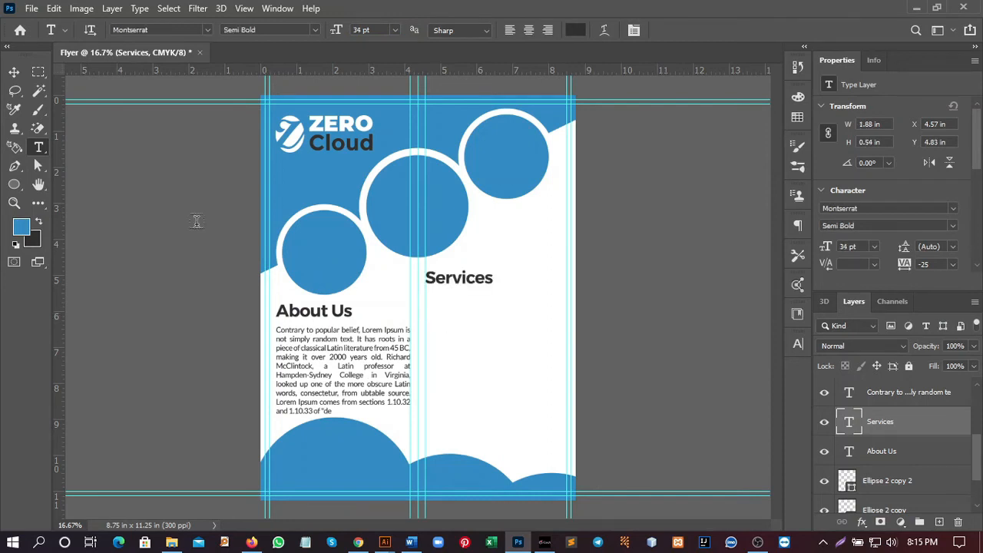
Duplicate the About Us body text directly beneath the Services heading, at X 4.58 in, Y 5.52 in.
click(14, 71)
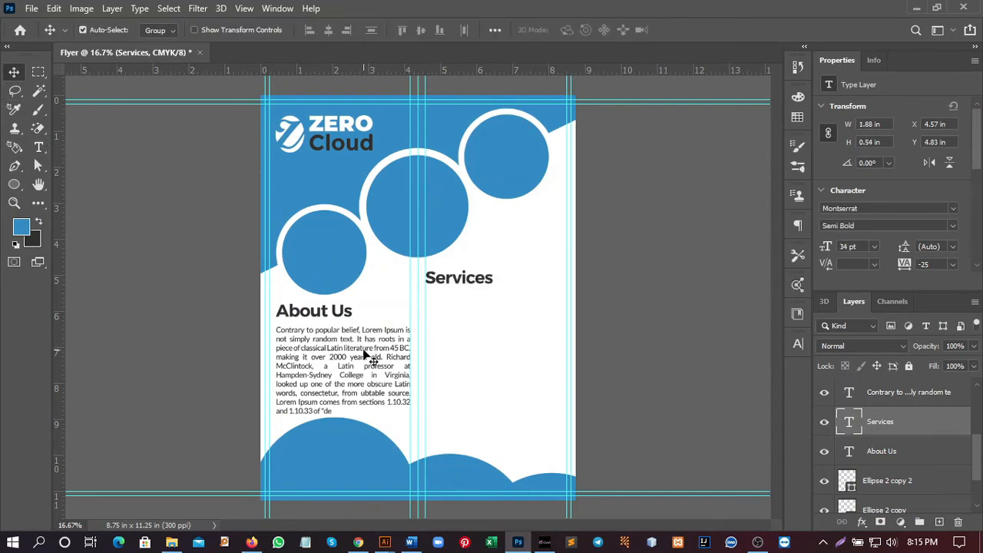
drag(363, 353, 513, 324)
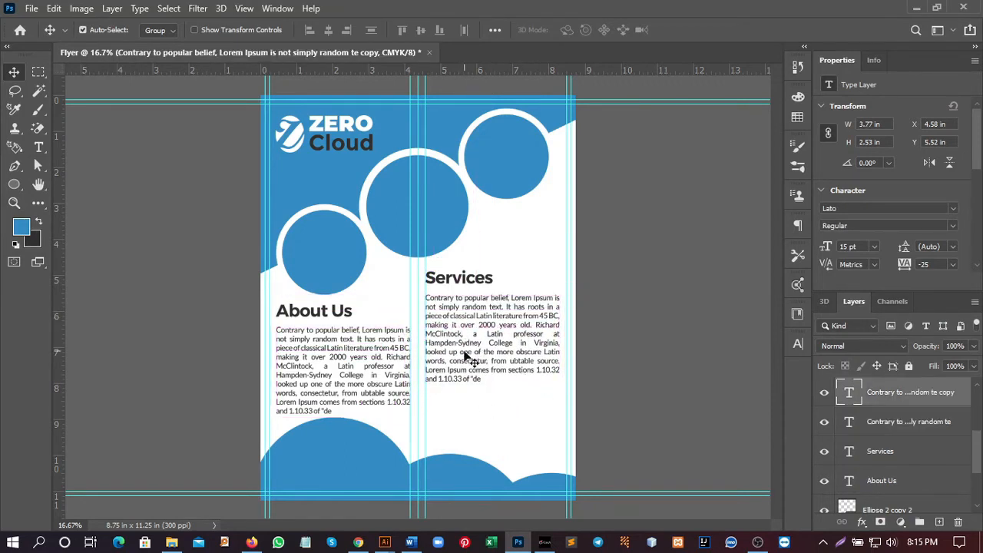
Delete everything after "45 BC," in the Services body text and shorten its box to about 0.9 in.
click(37, 146)
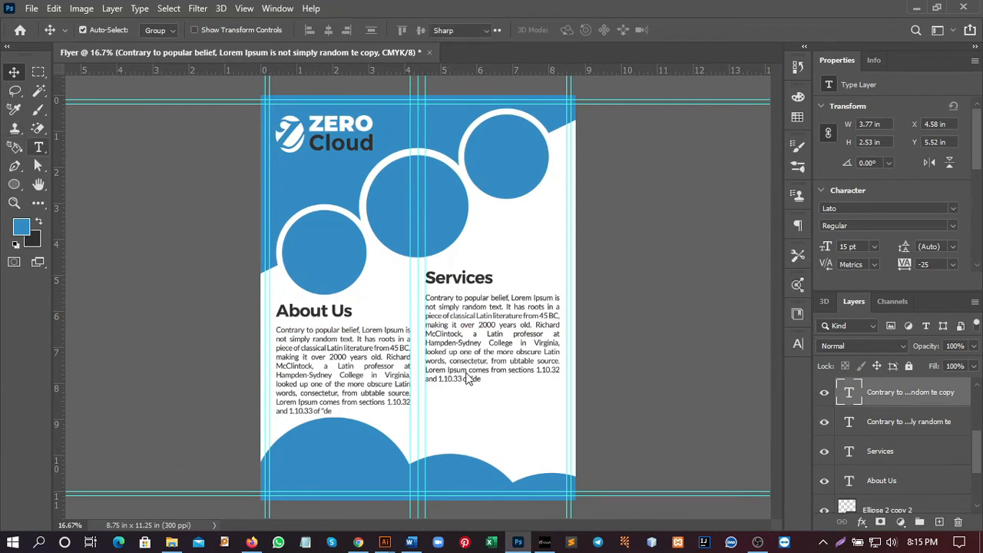
drag(484, 379, 425, 338)
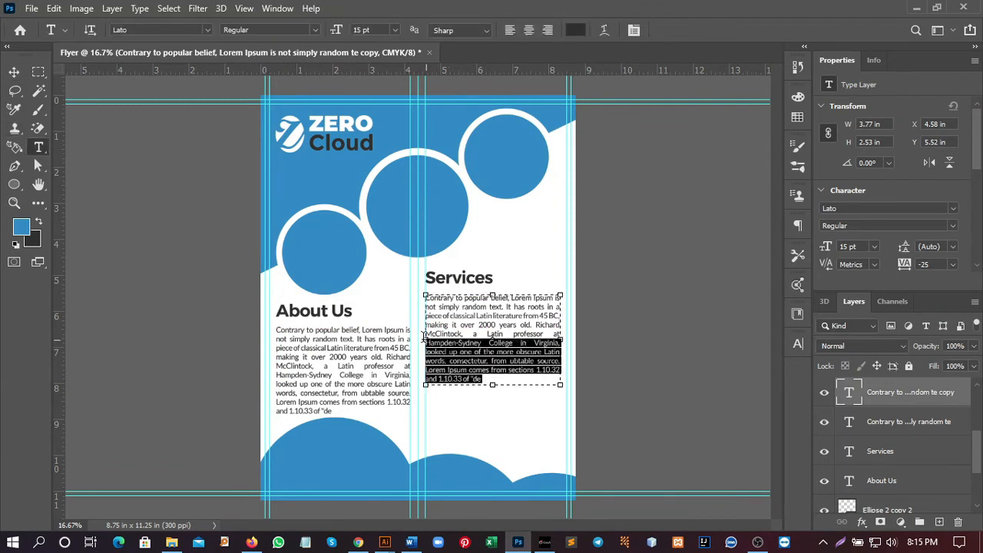
key(BackSpace)
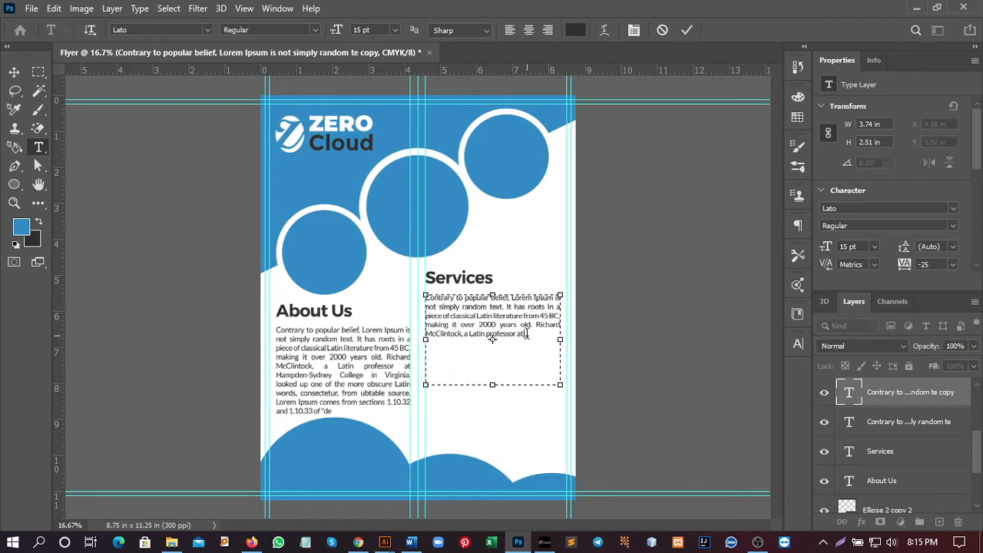
drag(525, 335, 425, 324)
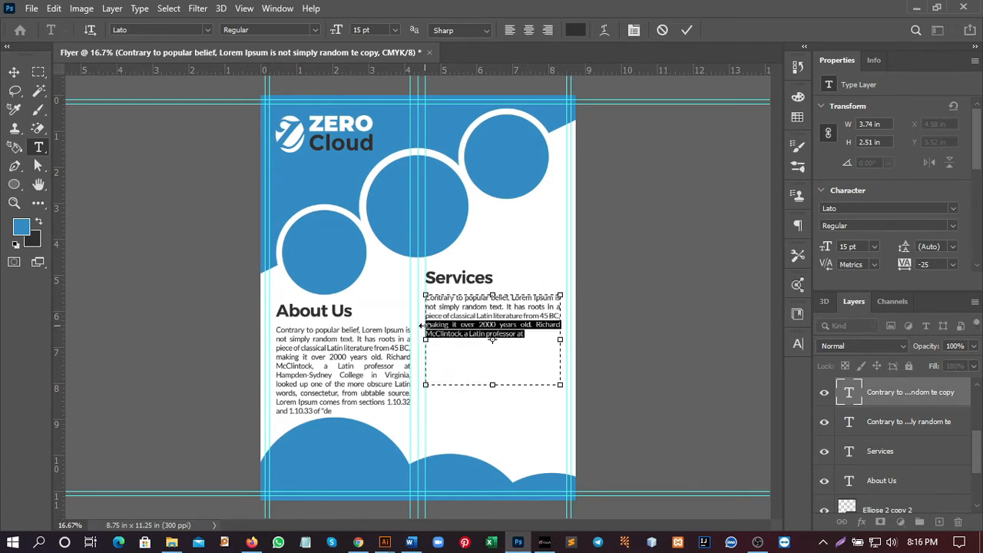
key(BackSpace)
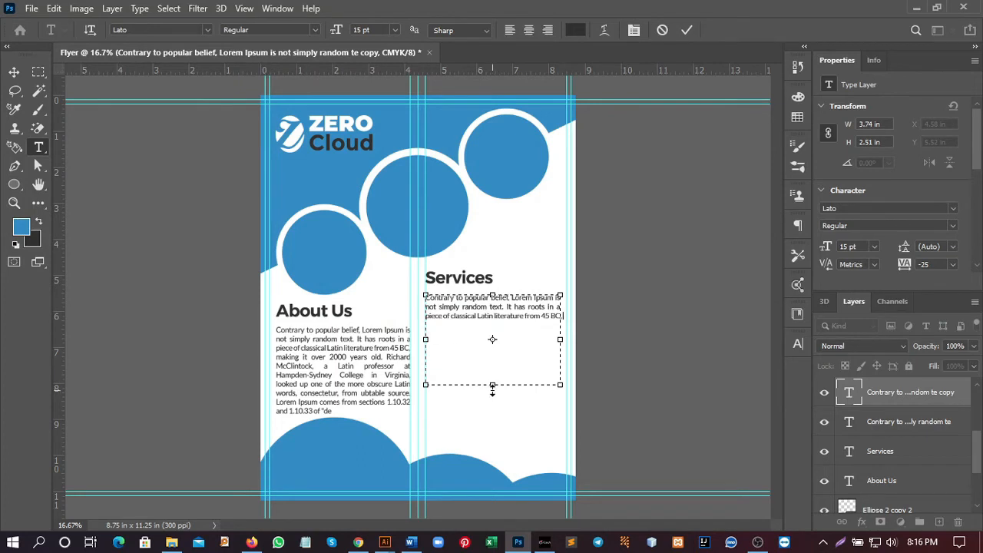
drag(492, 384, 489, 329)
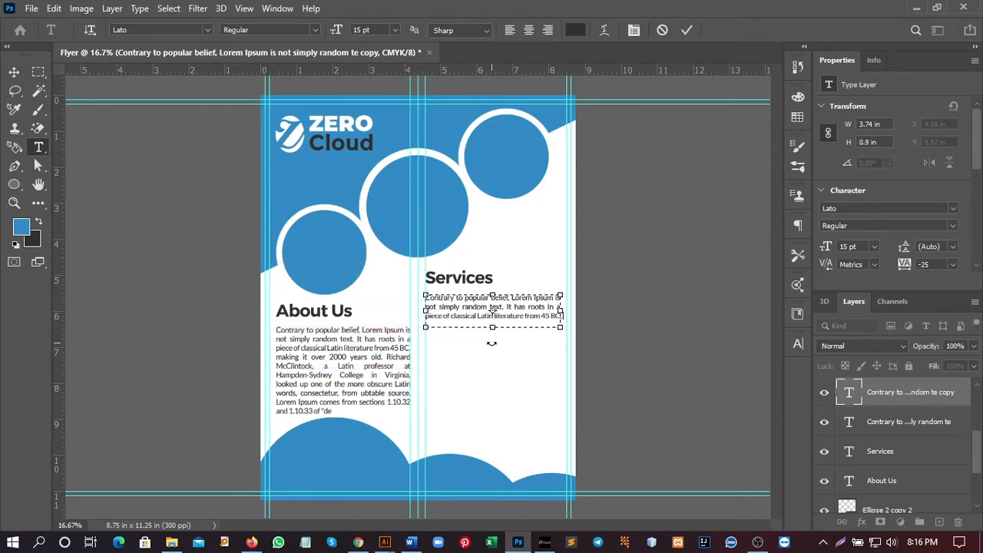
Duplicate the three-line Services text twice straight down, placing the copies at Y 6.64 in and Y 7.87 in.
click(14, 71)
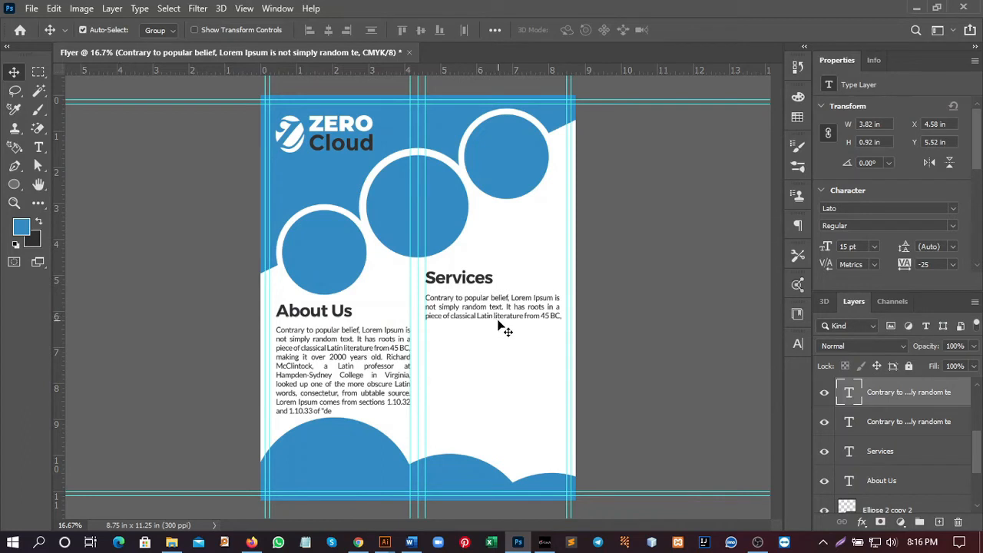
drag(507, 329, 512, 375)
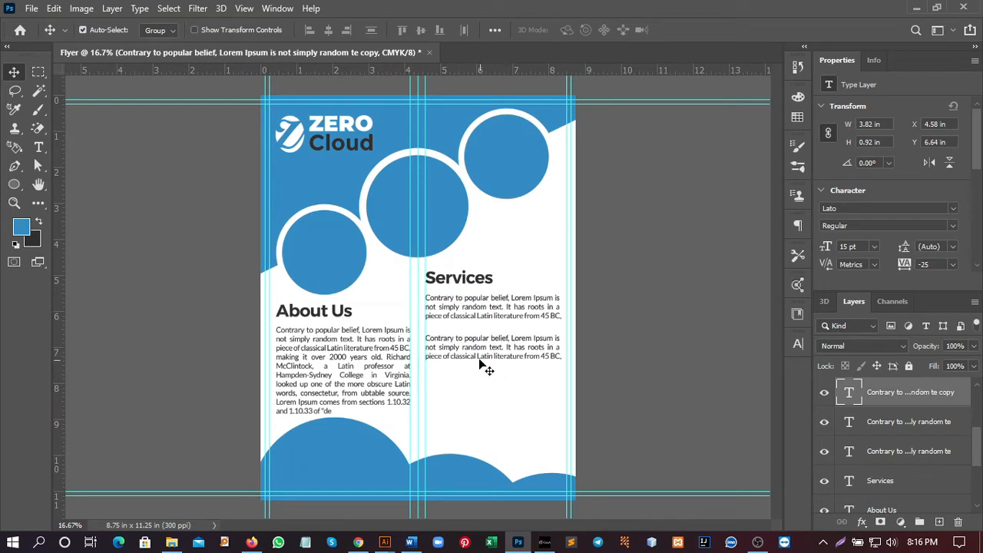
drag(479, 362, 482, 409)
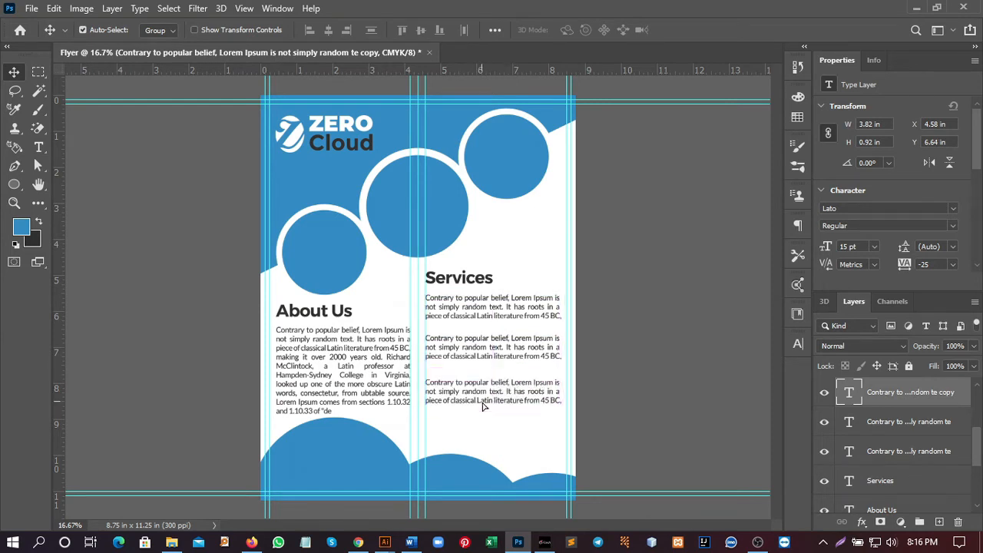
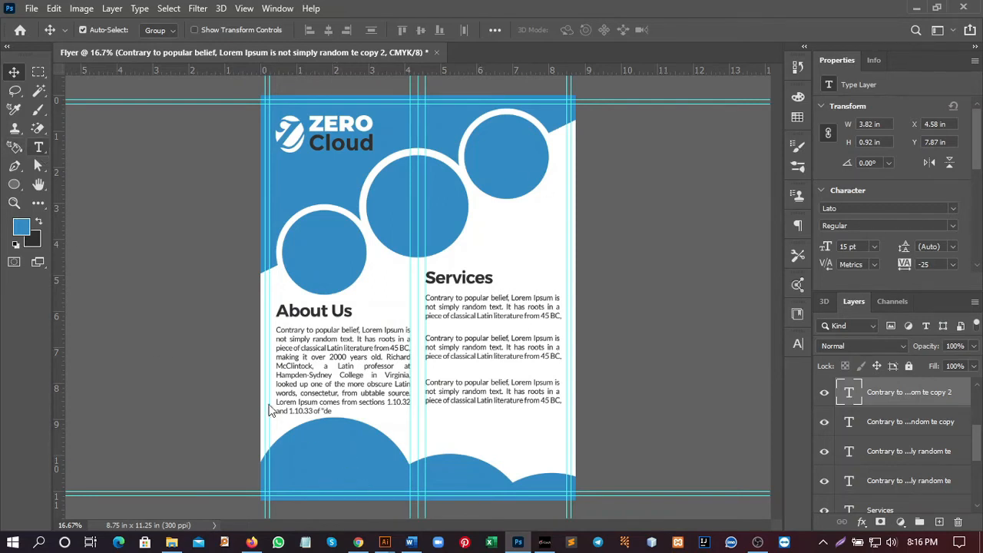
Add the phone number, e-mail and website as white 15 pt Lato text on the large footer cloud, with the e-mail and website block at X 0.92 in, Y 10.2 in.
click(38, 147)
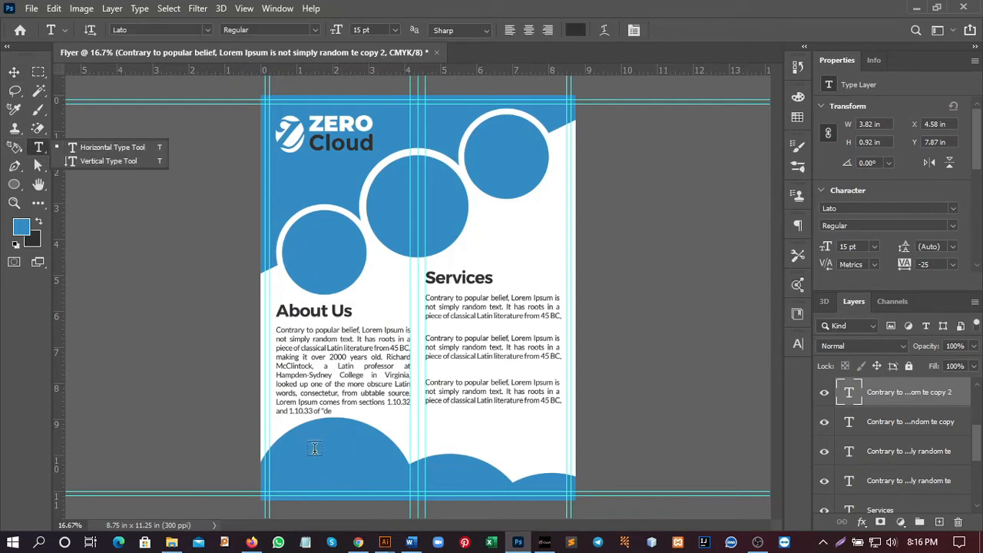
click(314, 449)
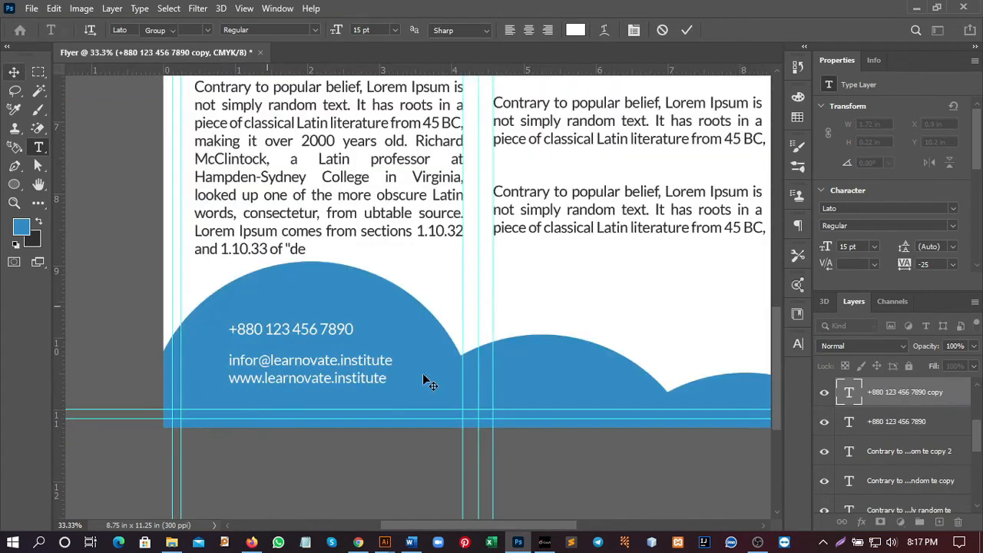
key(ctrl+Return)
key(v)
drag(321, 363, 324, 364)
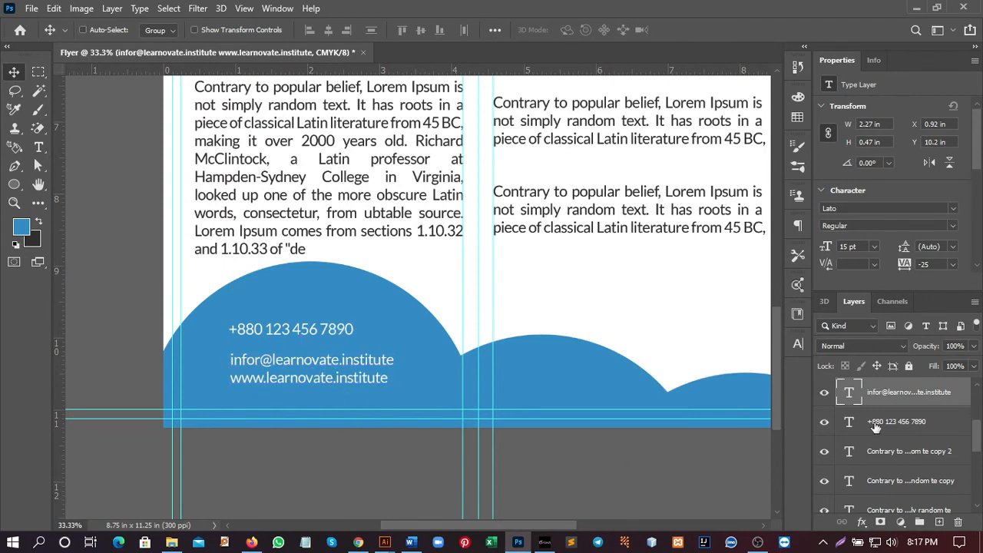
Select both contact text layers and nudge them down together to Y 9.85 in.
ctrl+click(965, 418)
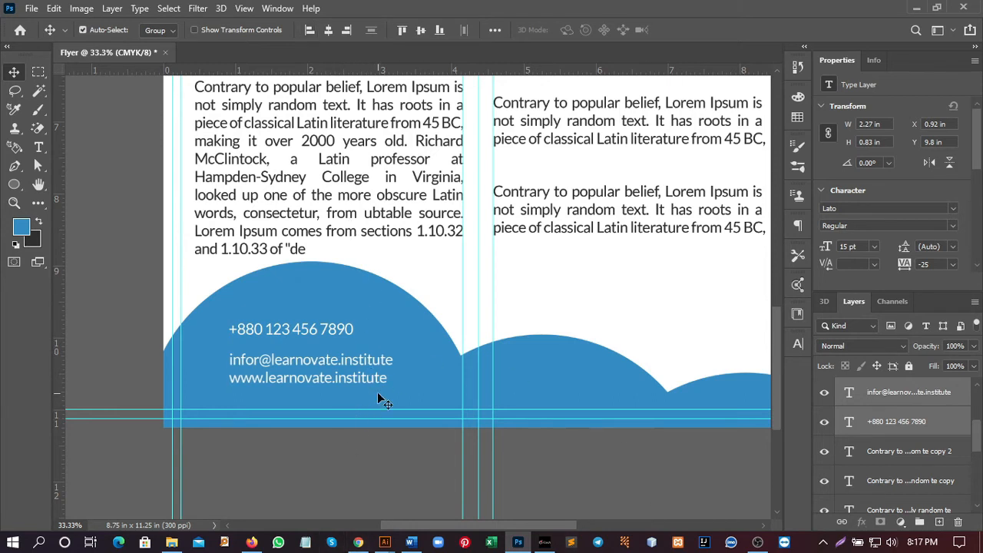
key(Down)
key(Down)
key(Down)
key(Down)
key(Down)
key(Down)
key(Down)
key(Down)
key(Down)
key(Down)
key(Down)
key(Down)
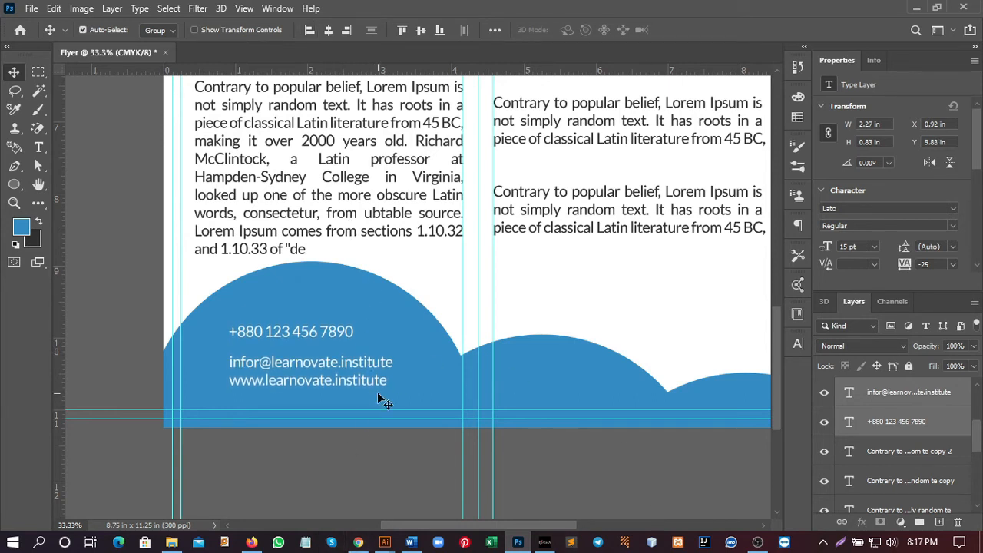
key(Down)
key(Down)
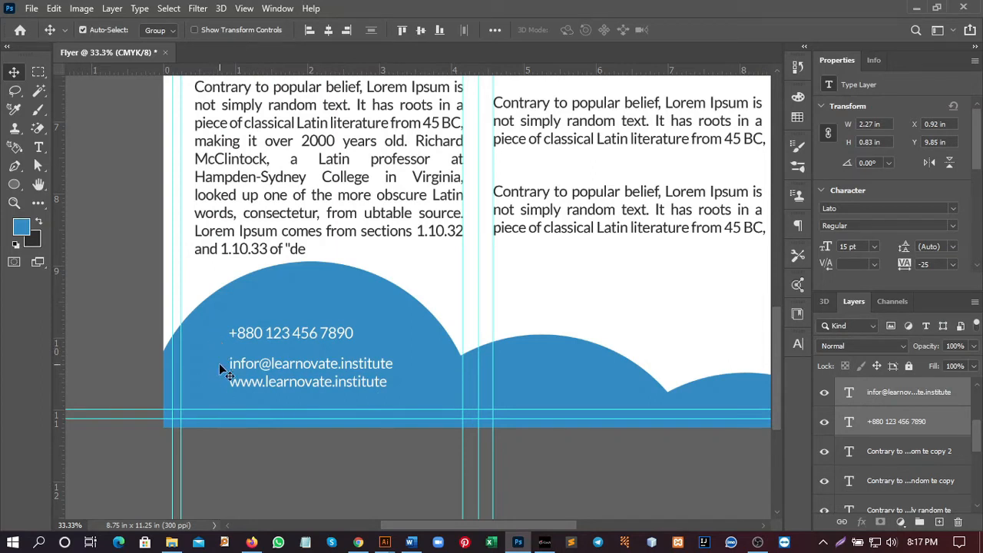
Add a white "Contact Us:" heading above the phone number on the large footer cloud, set in Montserrat Semi Bold.
click(39, 148)
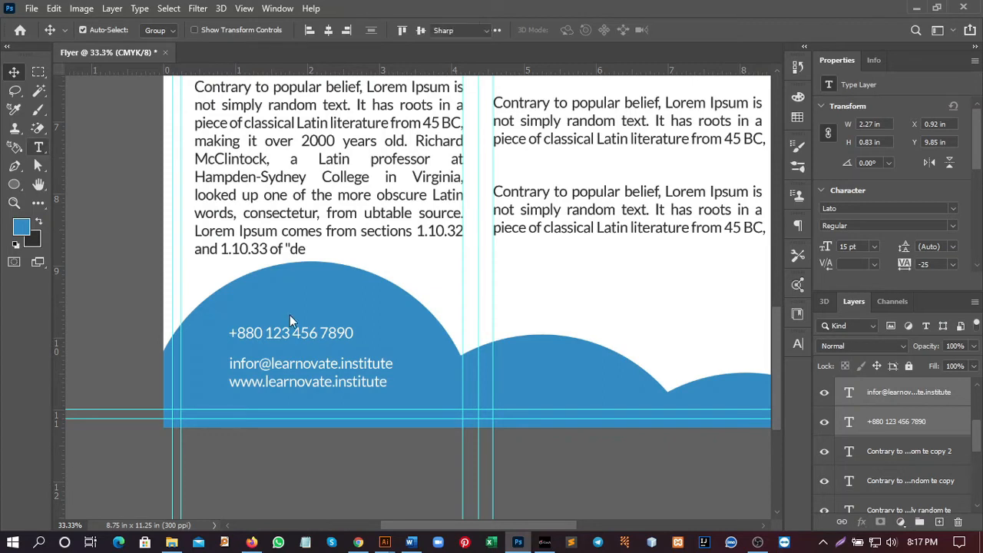
click(323, 314)
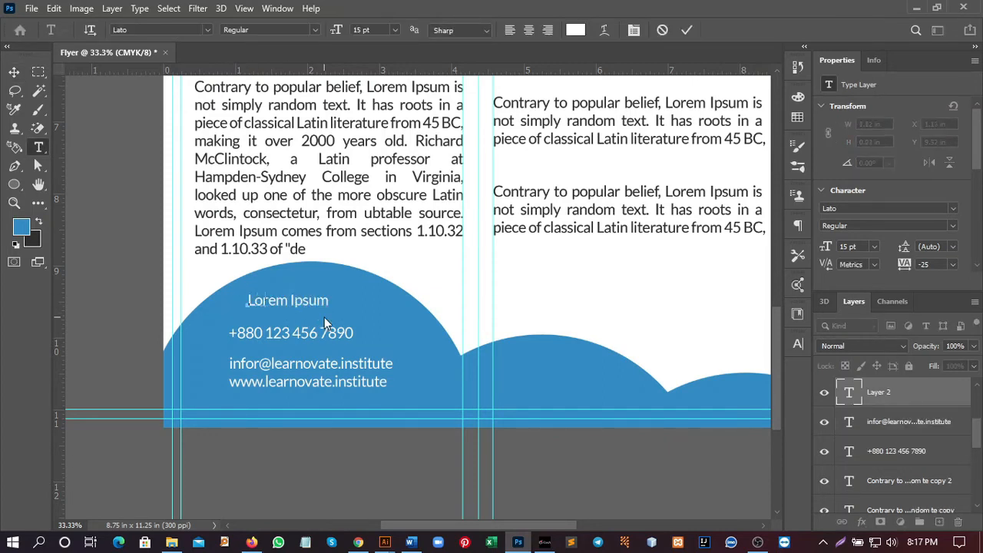
text(Contact Us:)
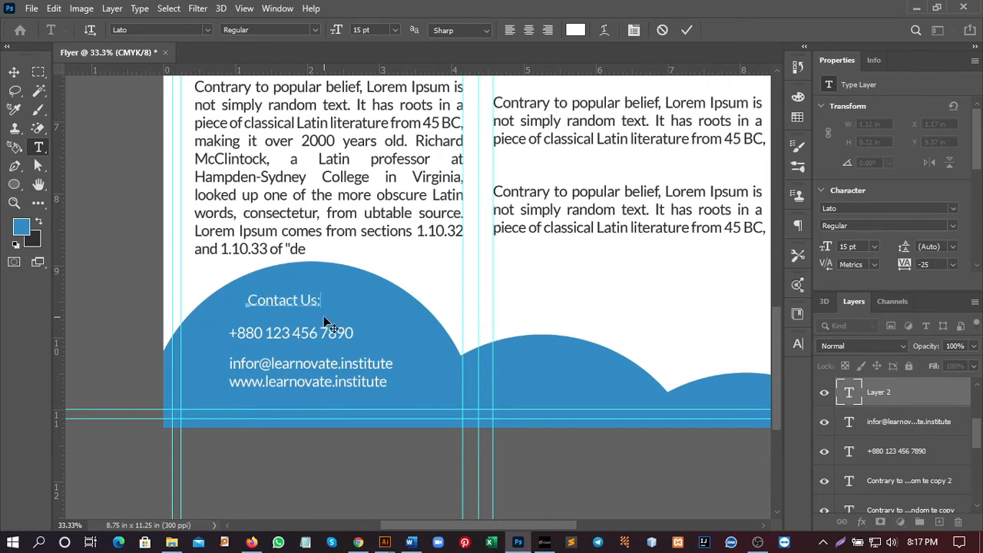
key(ctrl+a)
click(144, 32)
text(mons)
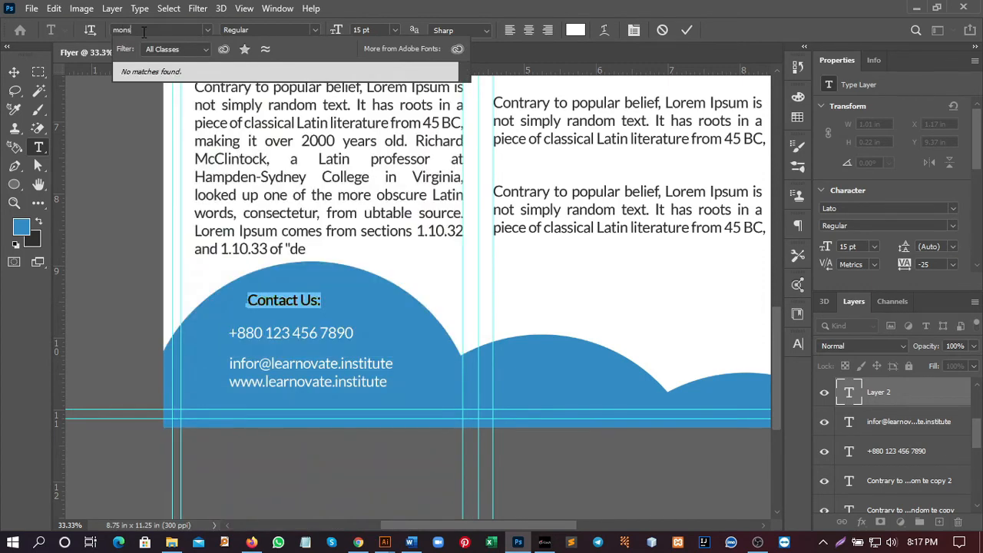
key(BackSpace)
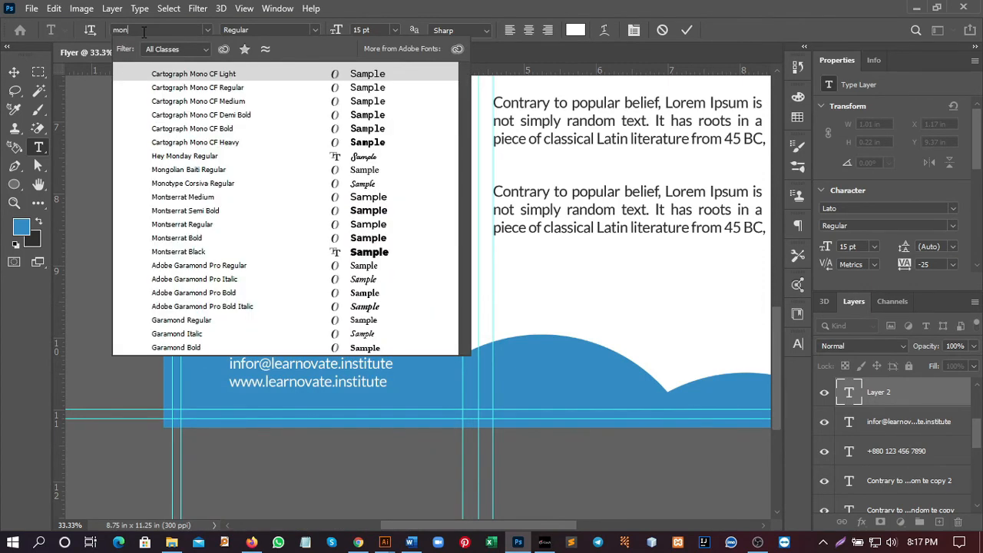
text(tserrat)
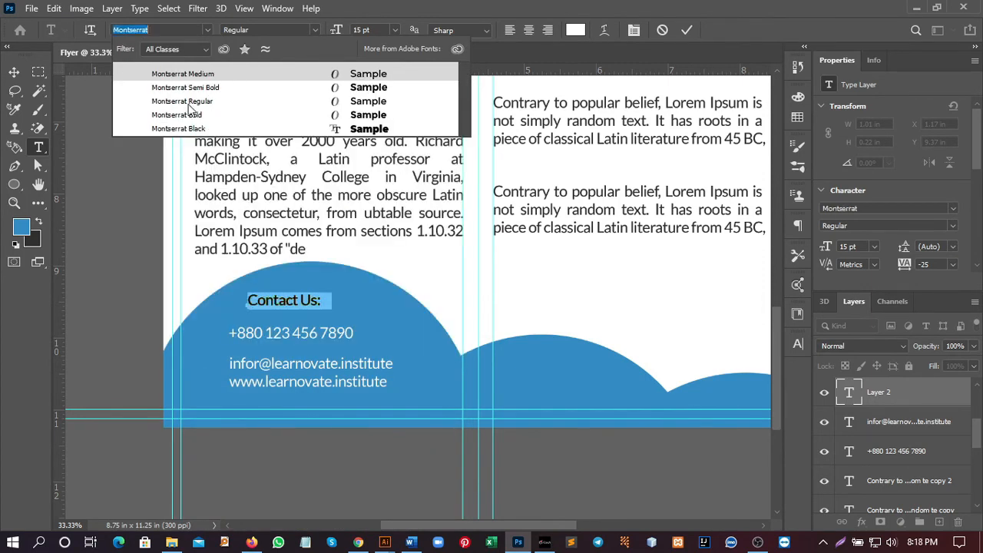
click(189, 90)
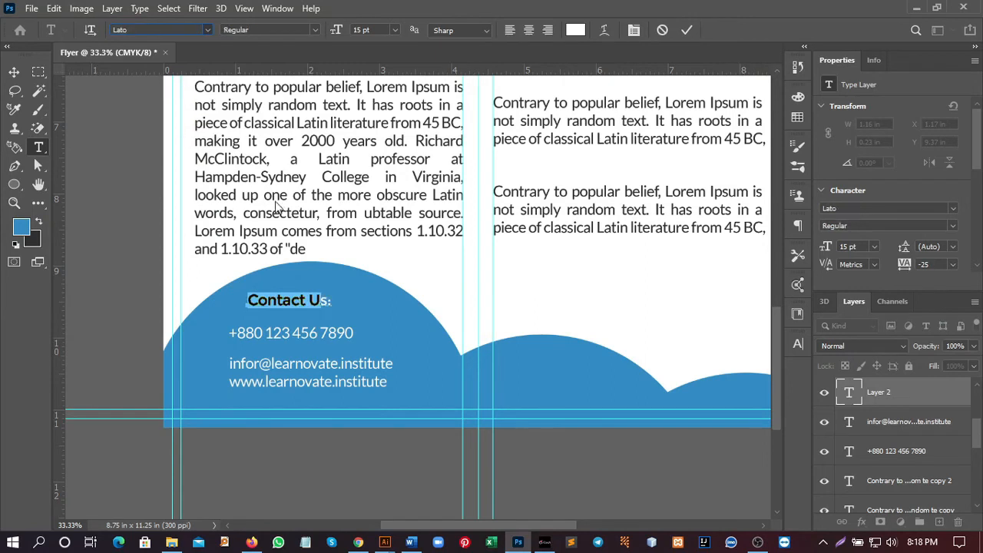
Set the "Contact Us:" heading's font size to 22 pt.
click(360, 29)
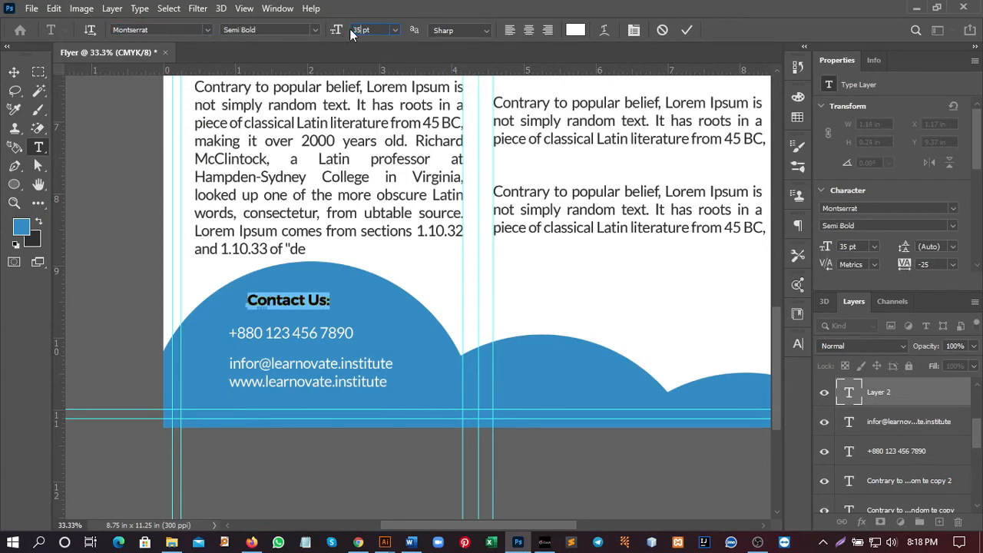
key(Return)
key(Right)
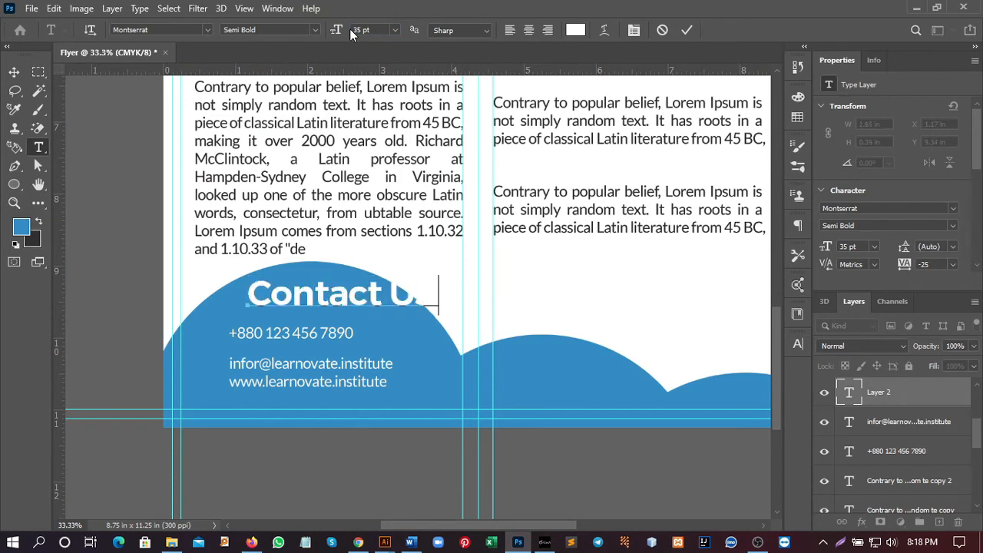
key(ctrl+a)
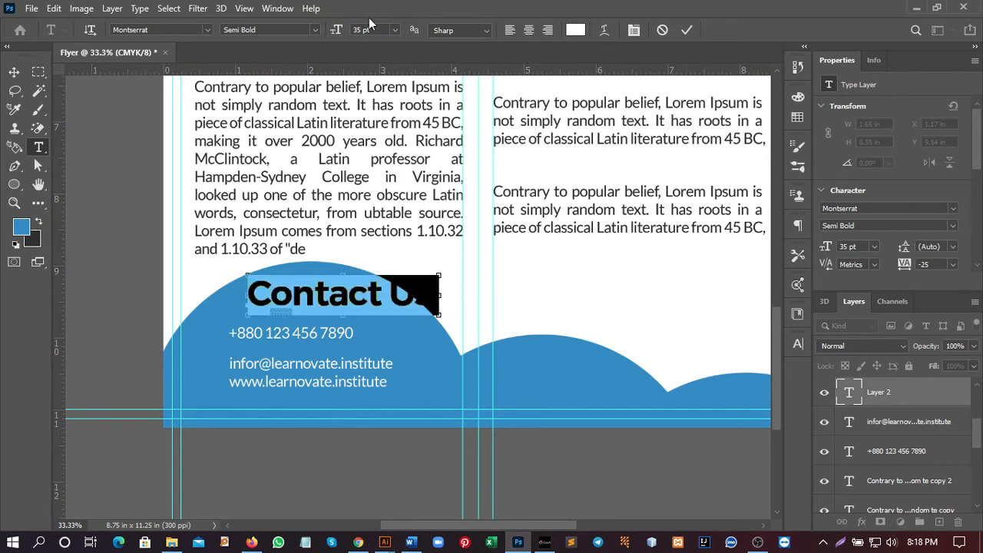
click(351, 29)
key(Down)
key(Down)
key(Down)
key(Down)
key(Down)
key(Down)
key(Down)
key(Down)
key(Down)
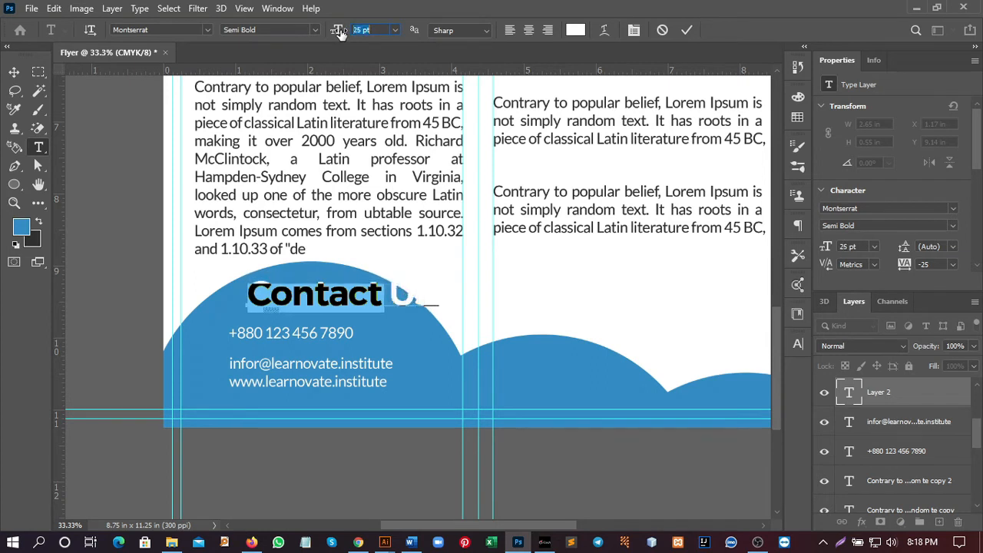
key(Down)
key(Down)
key(Down)
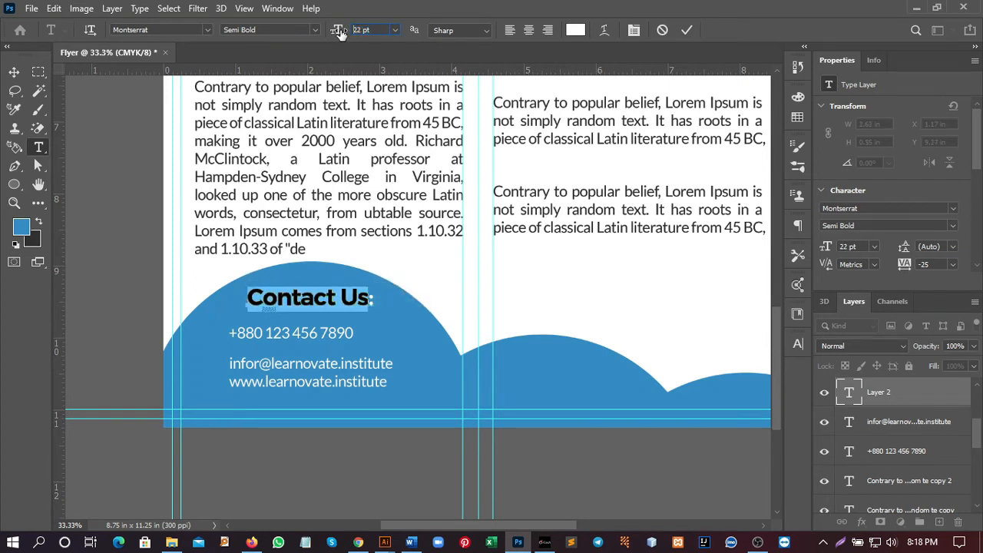
Commit the heading text and move it to about X 0.86 in, Y 9.33 in, roughly in line with the contact details.
click(14, 71)
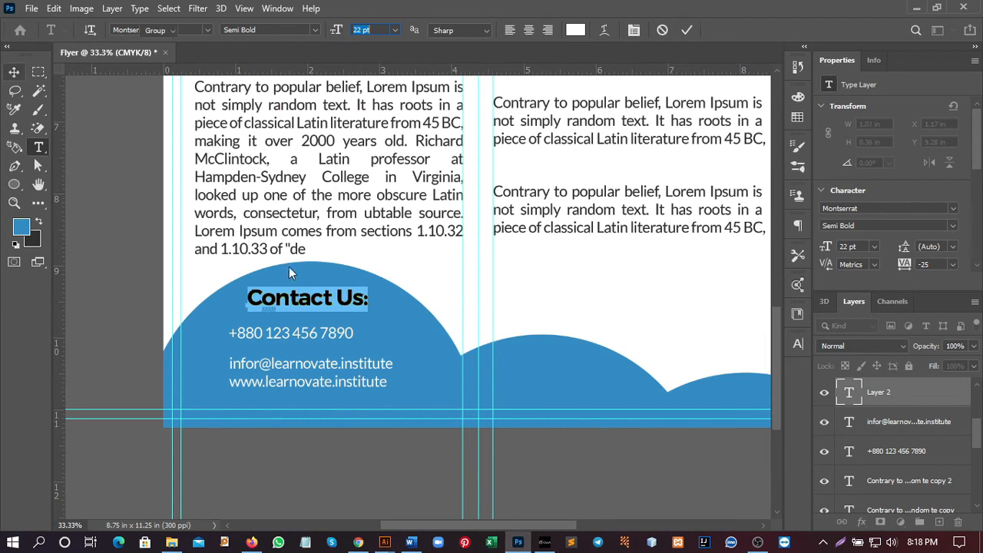
mouse_move(302, 305)
mouse_down()
mouse_move(275, 310)
mouse_move(296, 305)
mouse_up()
key(shift+Left)
key(shift+Left)
key(shift+Left)
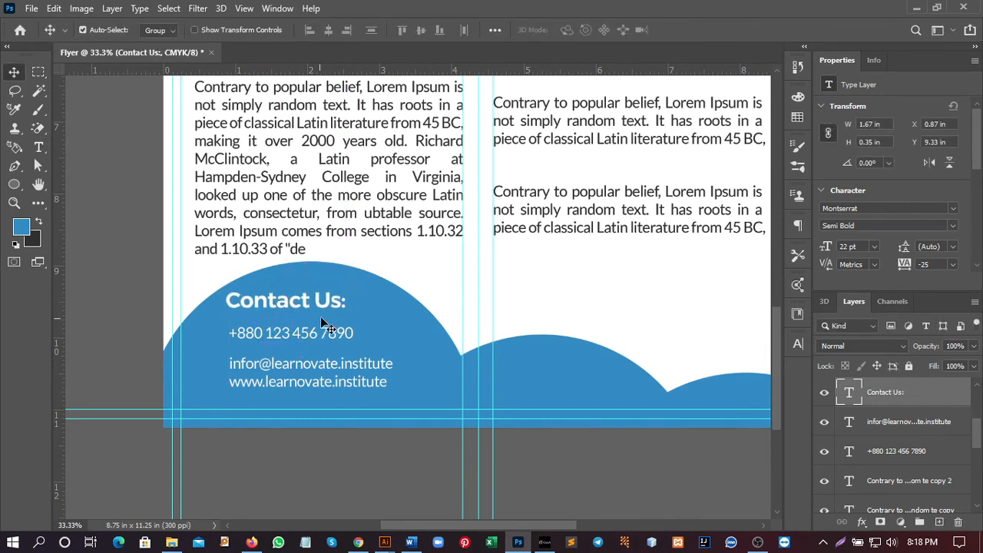
Draw a thin white rectangle about 1.78 in wide and 0.04 in high as an underline beneath the "Contact Us:" heading.
click(14, 185)
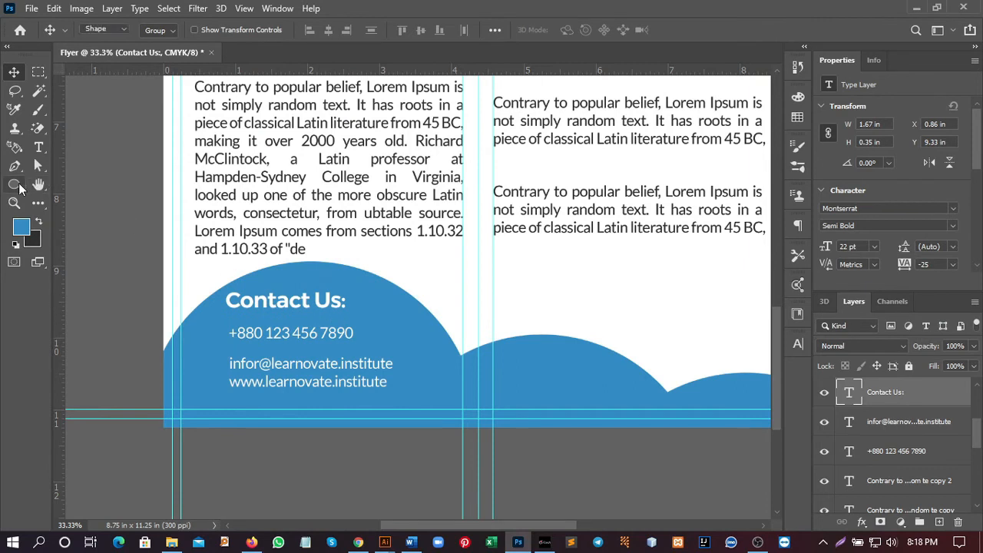
right_click(13, 184)
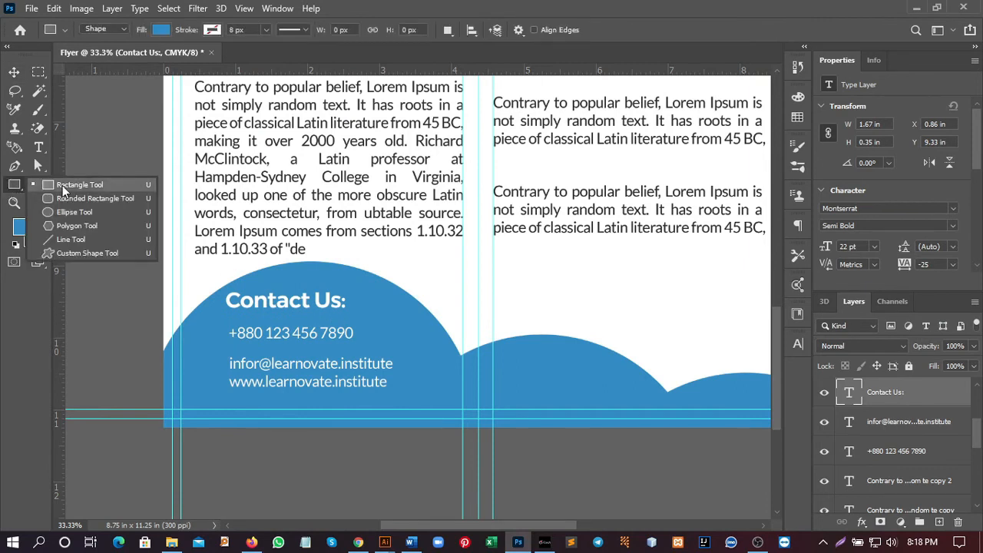
click(62, 185)
drag(225, 311, 352, 313)
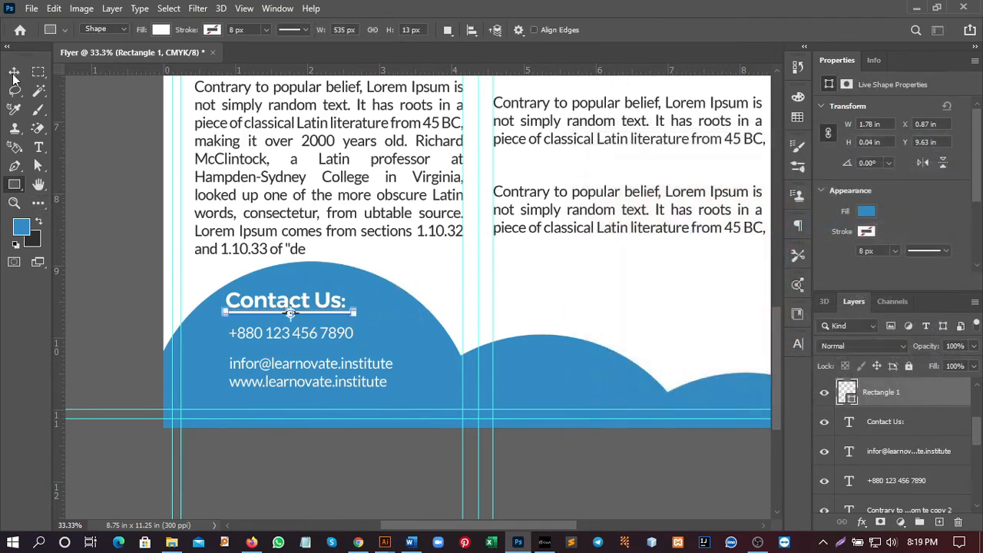
Nudge the heading's underline to X 0.89 in, Y 9.66 in.
click(13, 74)
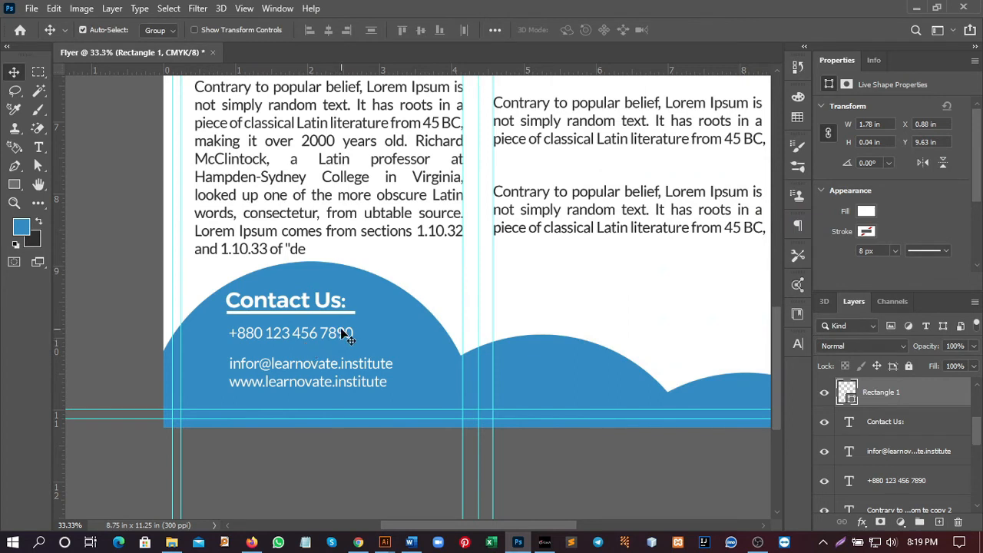
key(Down)
key(Down)
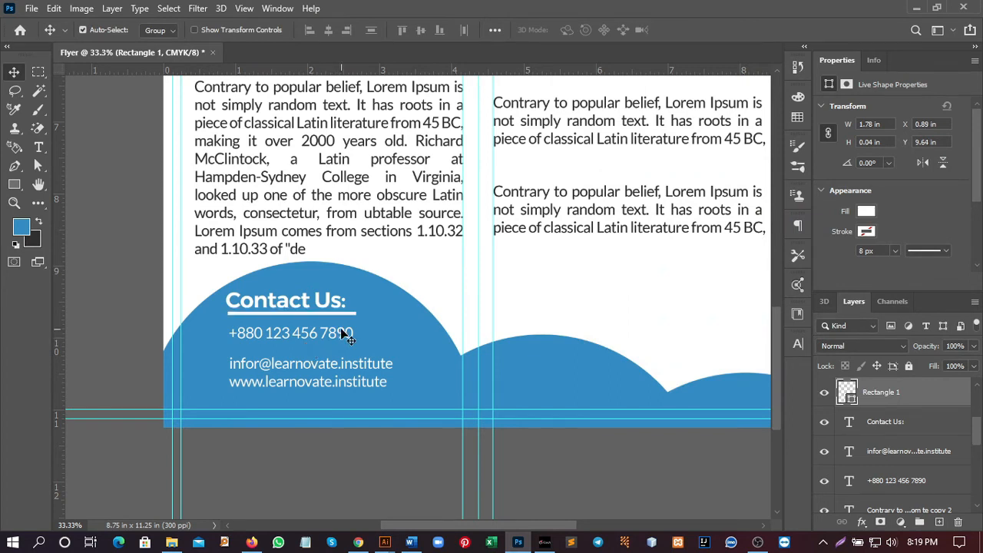
key(Down)
key(Down)
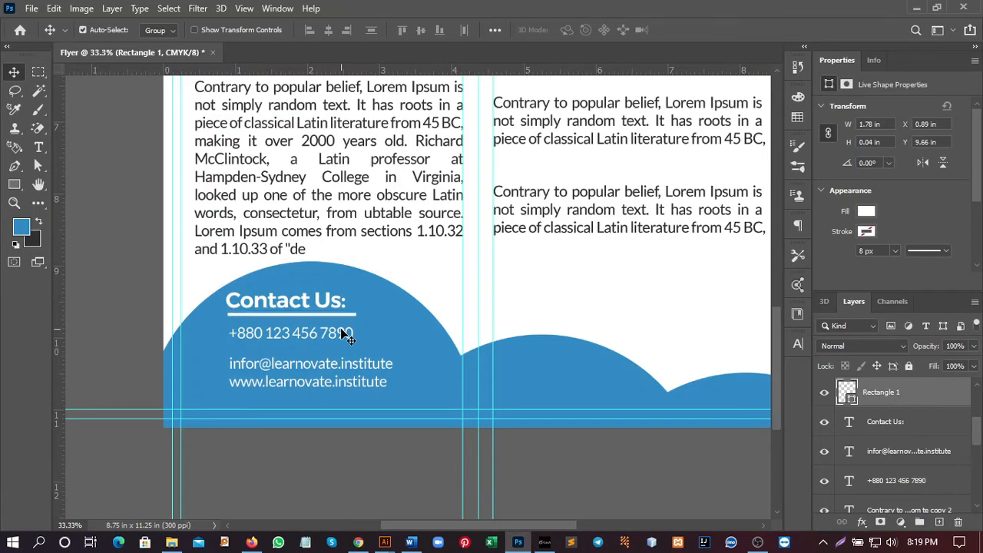
Shorten the underline from its far end to about 1.65 in so it stops at the heading's colon.
key(ctrl+plus)
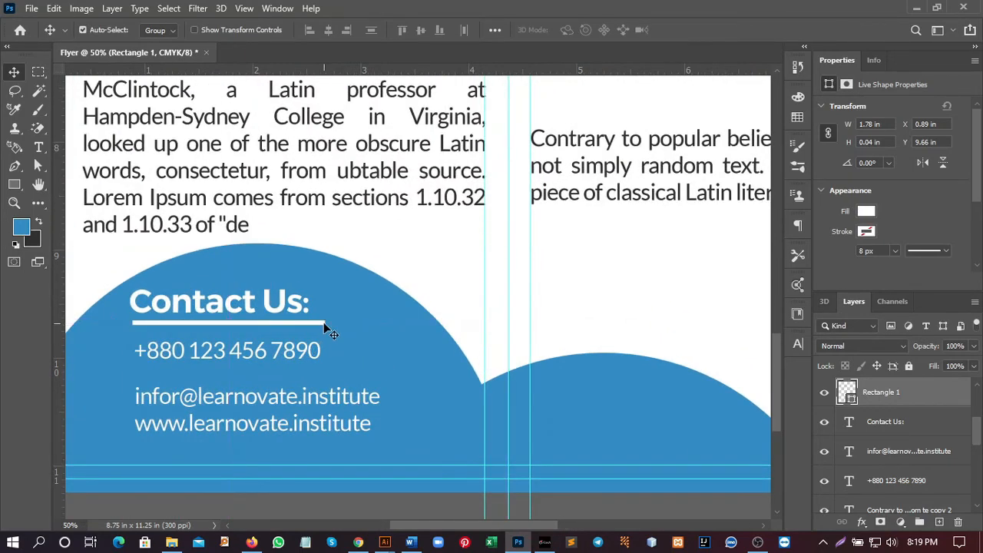
key(ctrl+t)
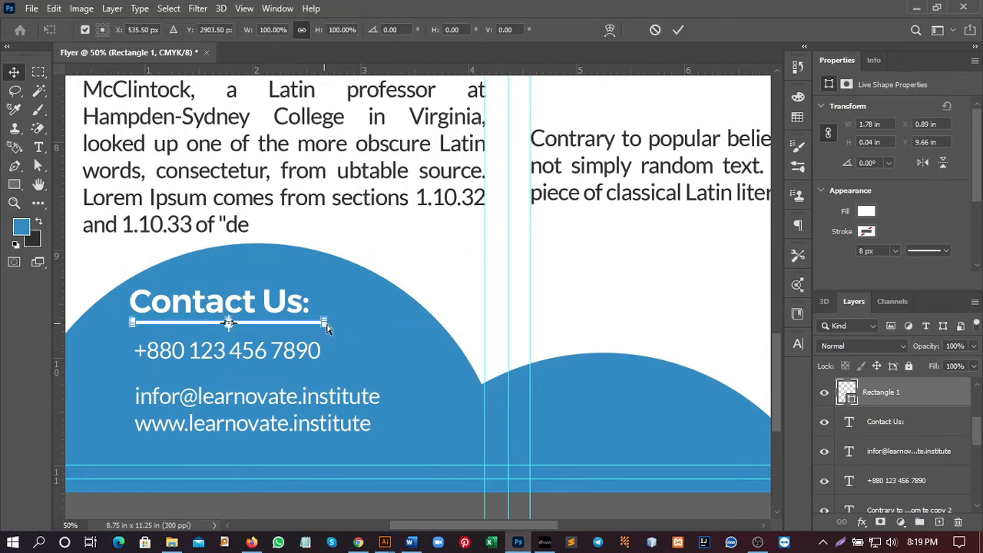
key(ctrl+plus)
key(ctrl+plus)
key(ctrl+plus)
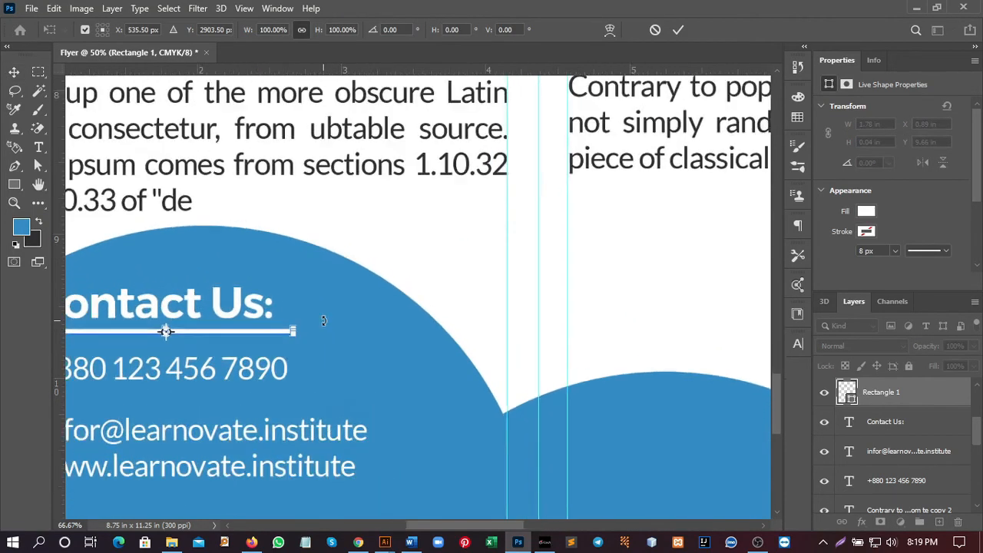
drag(273, 338, 599, 263)
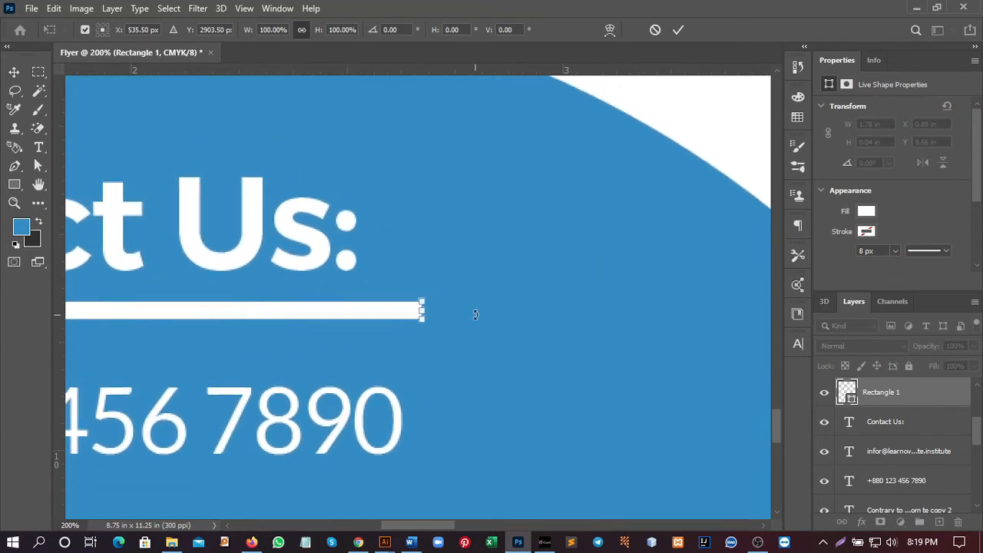
drag(425, 312, 368, 312)
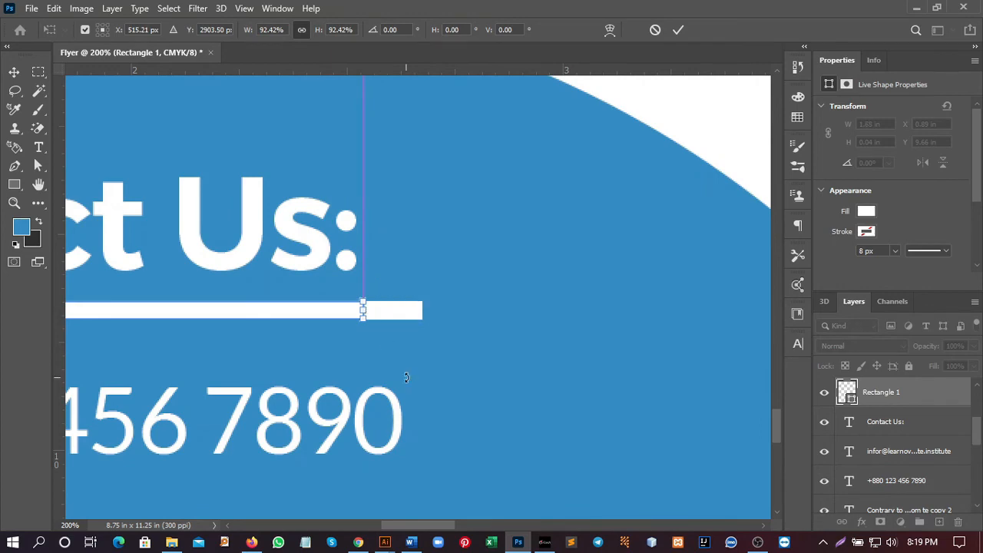
key(ctrl+minus)
key(ctrl+minus)
key(ctrl+minus)
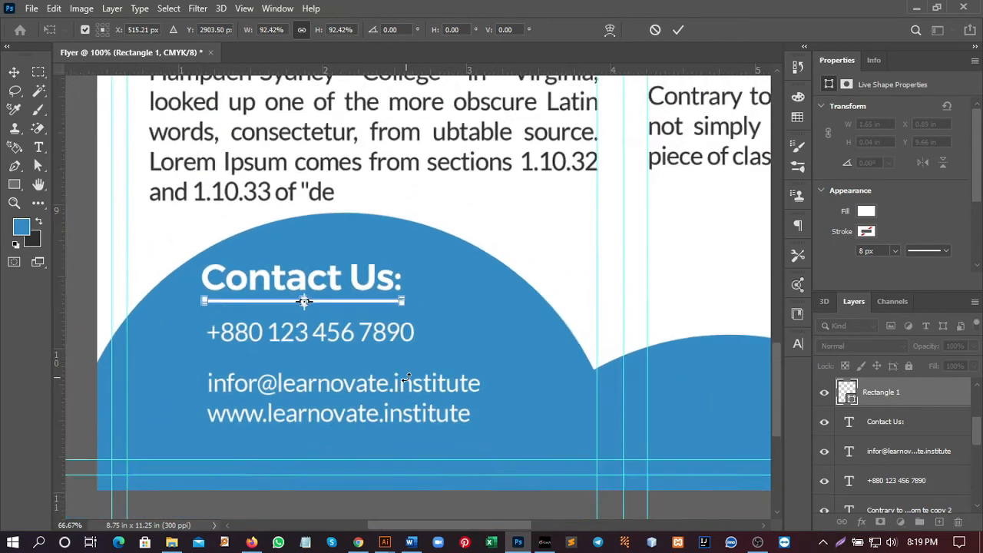
key(ctrl+minus)
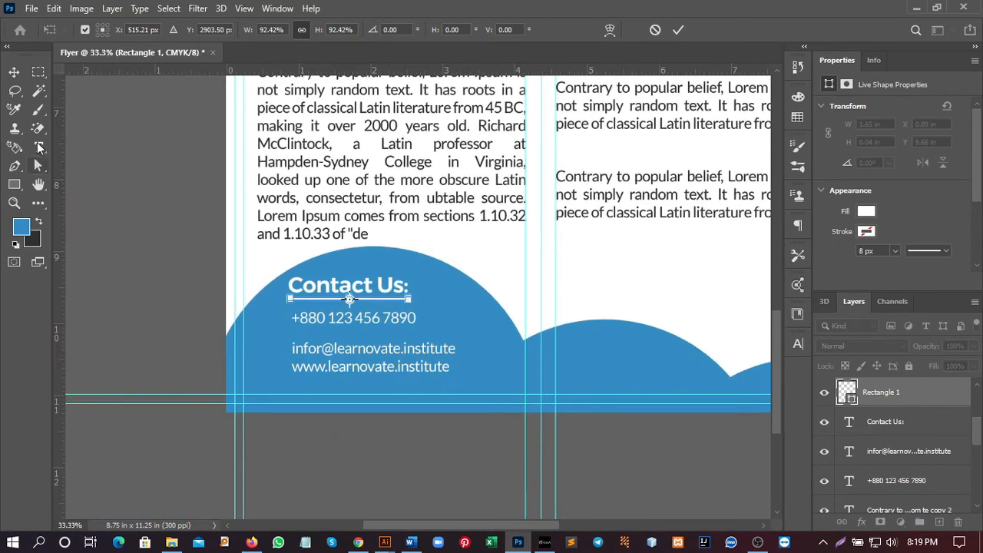
click(13, 72)
key(Return)
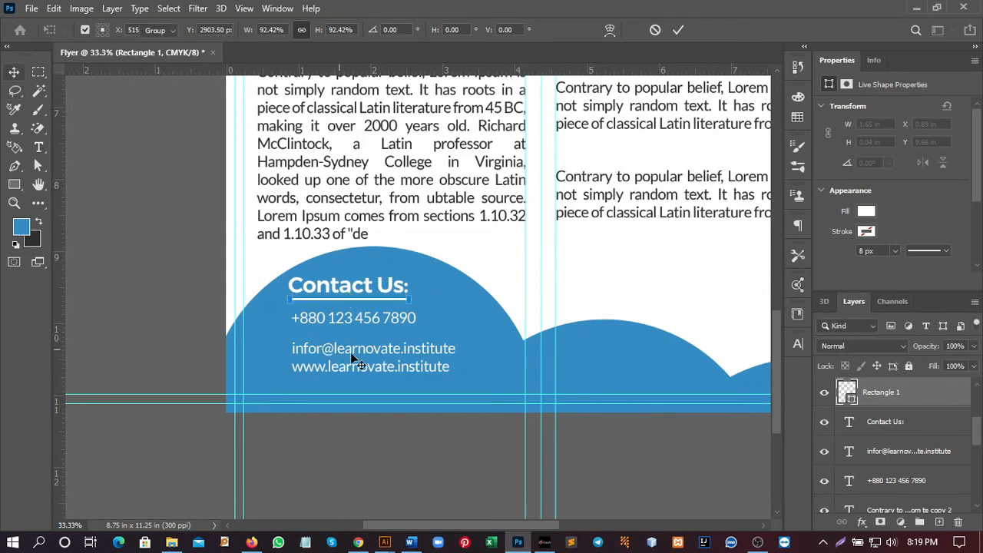
Shift the phone number to X 1.21 in and the e-mail and website block to X 1.22 in, leaving room for icons.
click(358, 321)
drag(358, 321, 369, 322)
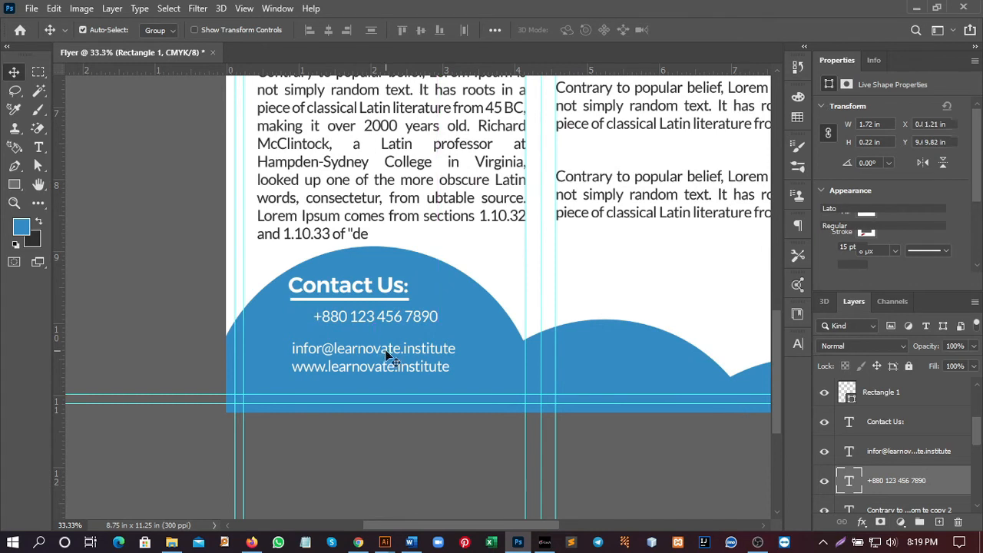
drag(356, 354, 378, 354)
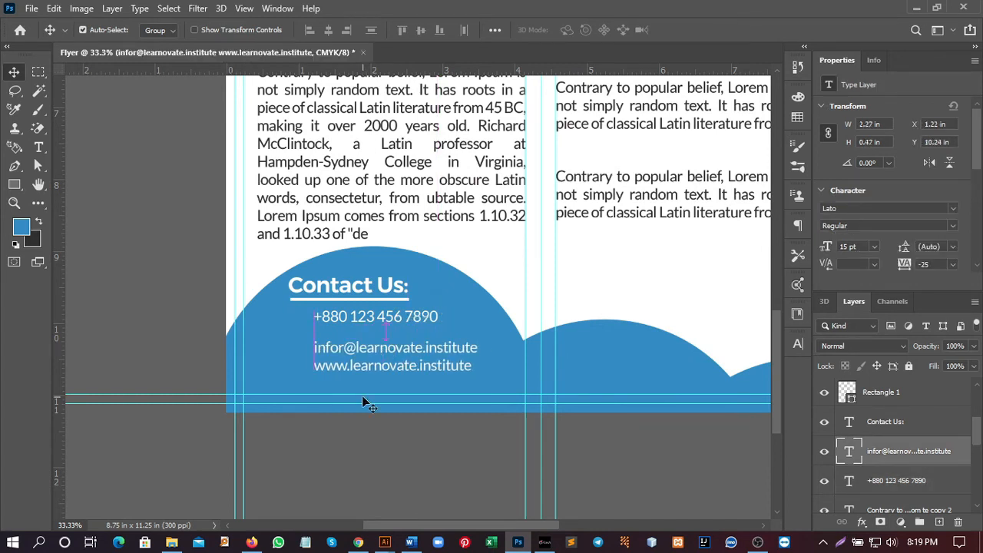
Nudge the e-mail and website block up to Y 10.19 in.
key(Up)
key(Up)
key(Up)
key(Up)
key(Up)
key(Up)
key(Up)
key(Up)
key(Up)
key(Up)
key(Up)
key(Up)
key(Up)
key(Up)
key(Up)
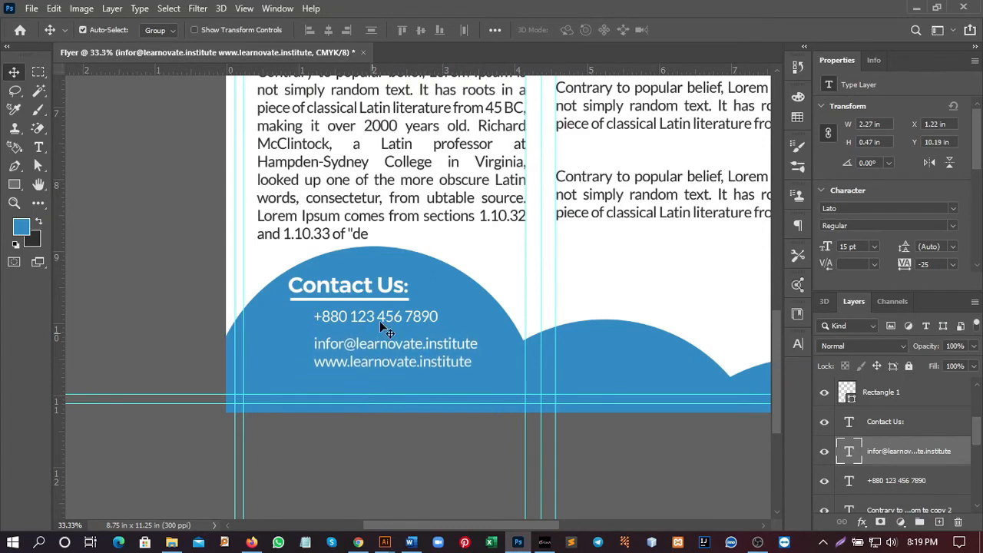
Nudge the phone number text down to Y 9.84 in.
click(384, 321)
key(Down)
key(Down)
key(Down)
key(Down)
key(Down)
key(Down)
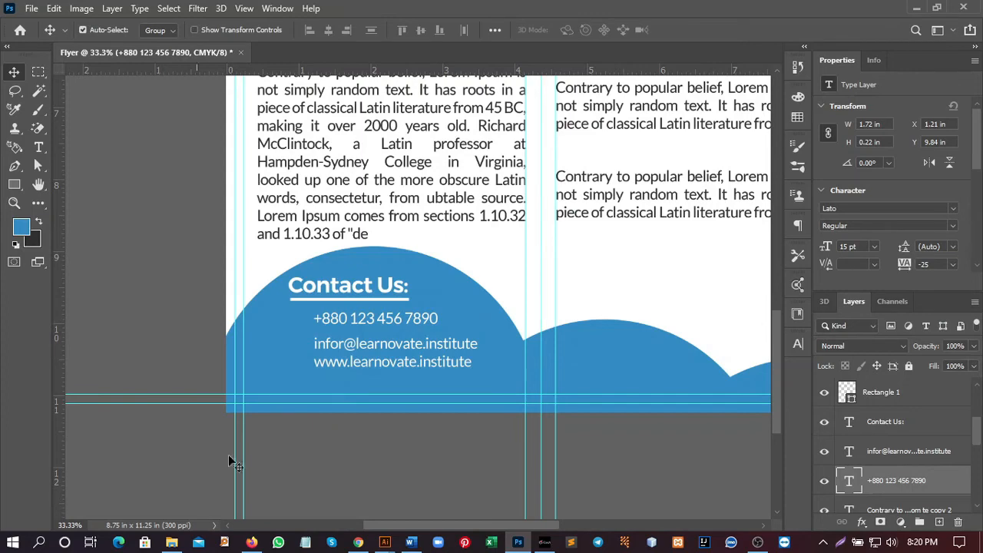
Place the call-answer.eps icon from the EPS icon folder in File Explorer into the flyer as a smart object.
click(172, 542)
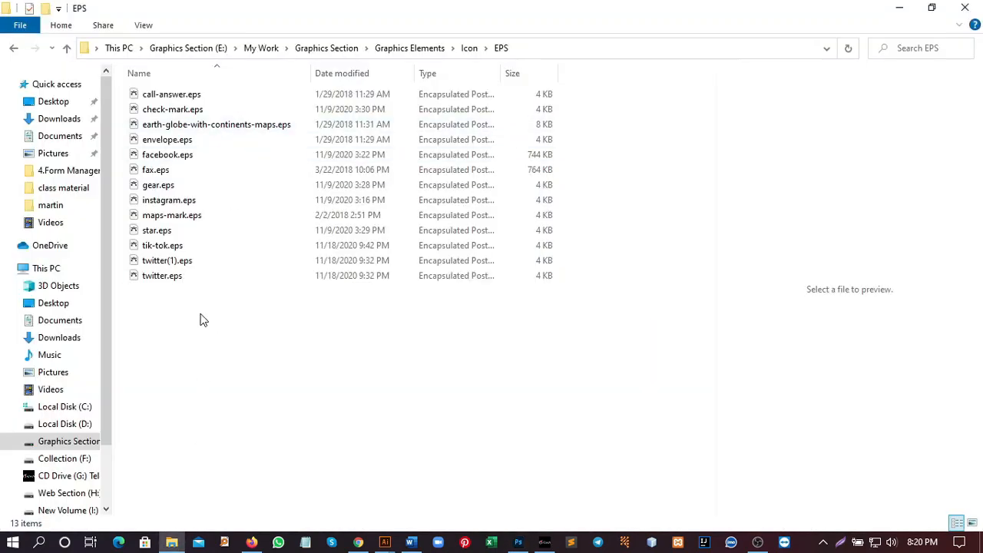
click(163, 95)
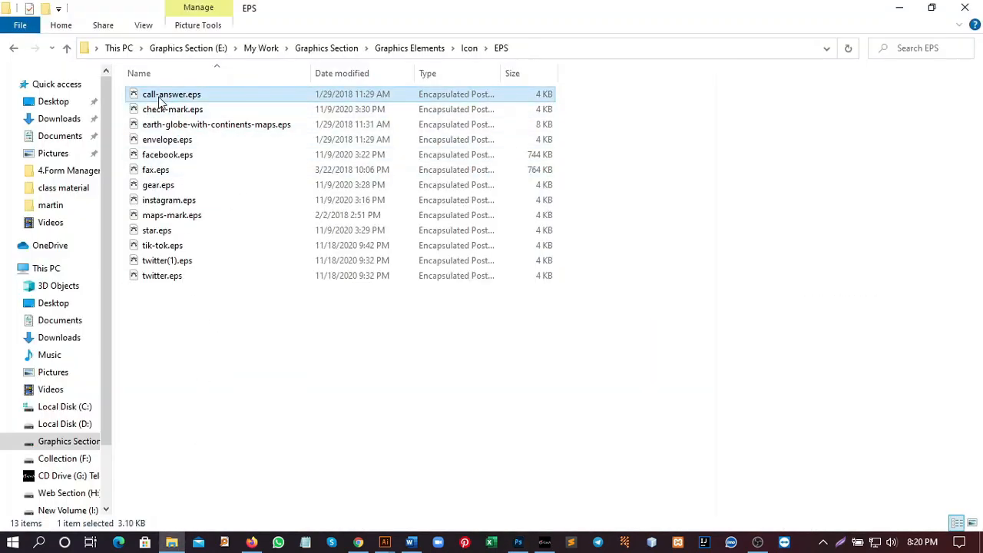
drag(159, 95, 307, 345)
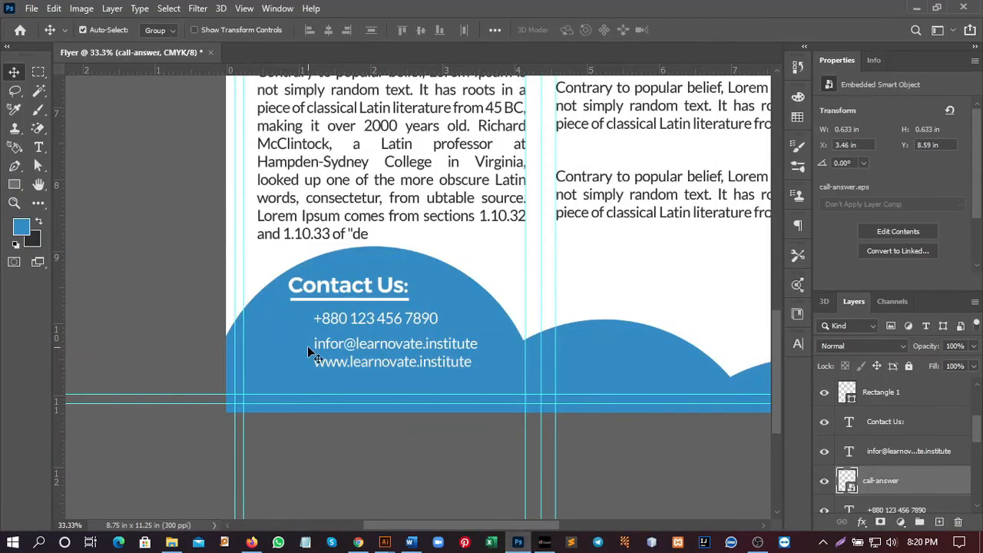
Delete the black call-answer icon placed beside the contact details on the flyer.
drag(513, 269, 305, 360)
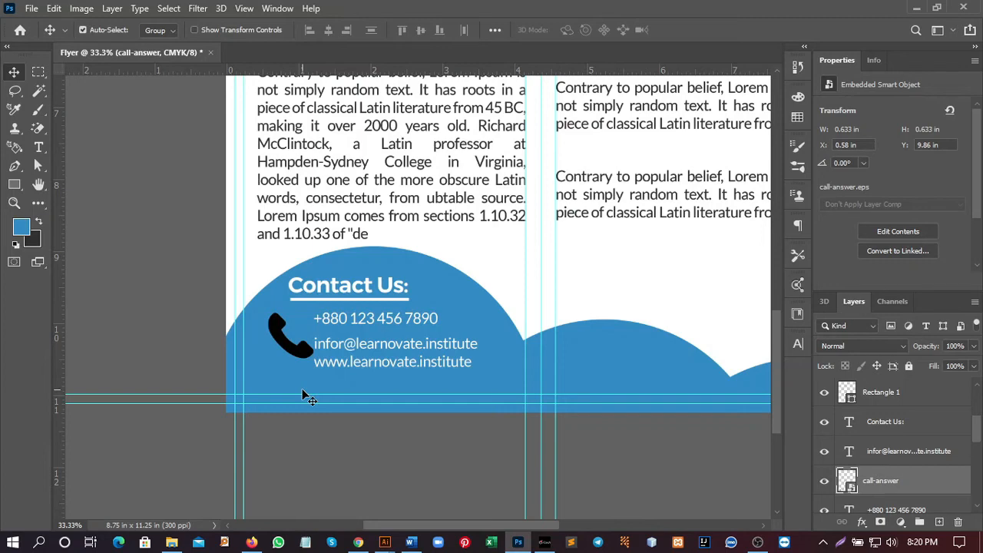
key(Delete)
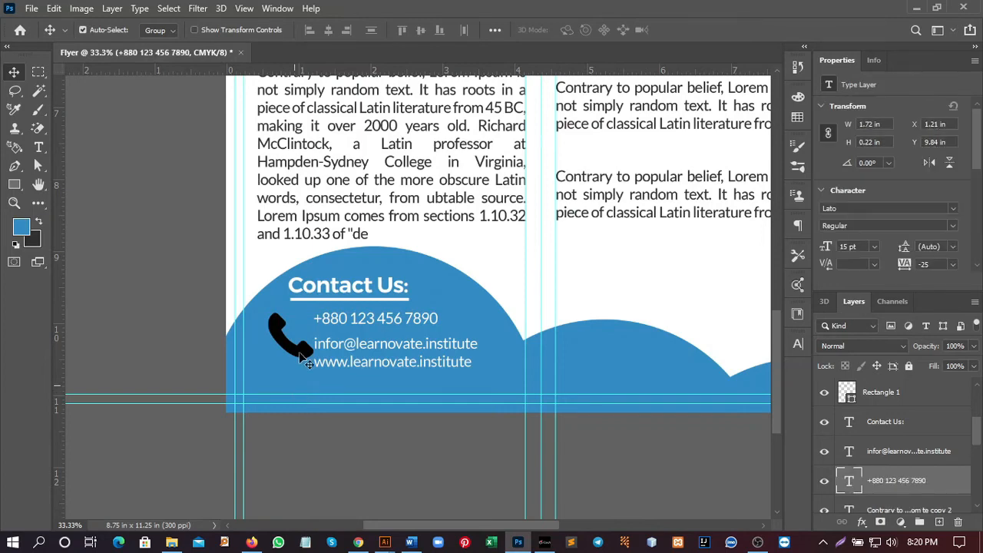
Open call-answer.eps from File Explorer in Illustrator and recolour the phone icon white by sampling the artboard with the Eyedropper.
click(172, 542)
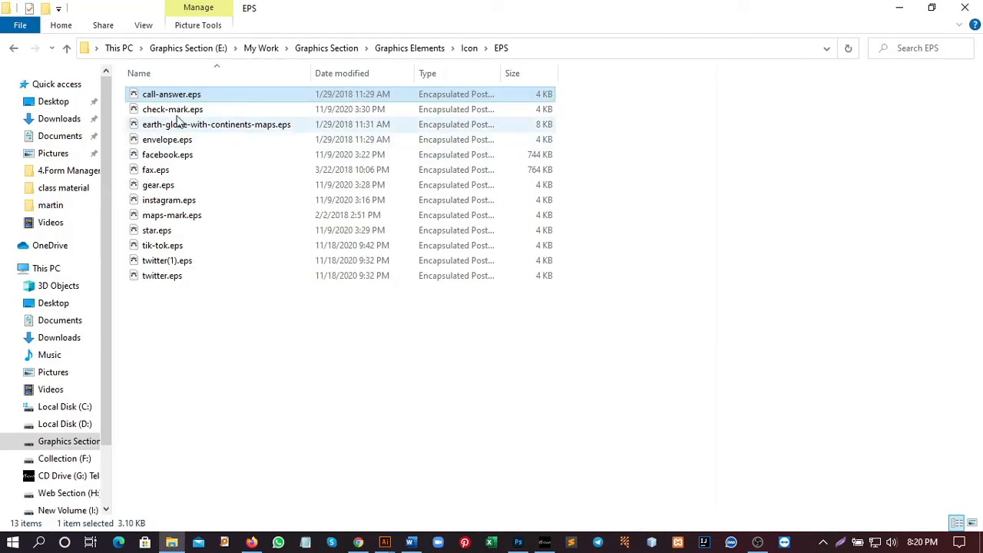
drag(177, 100, 32, 67)
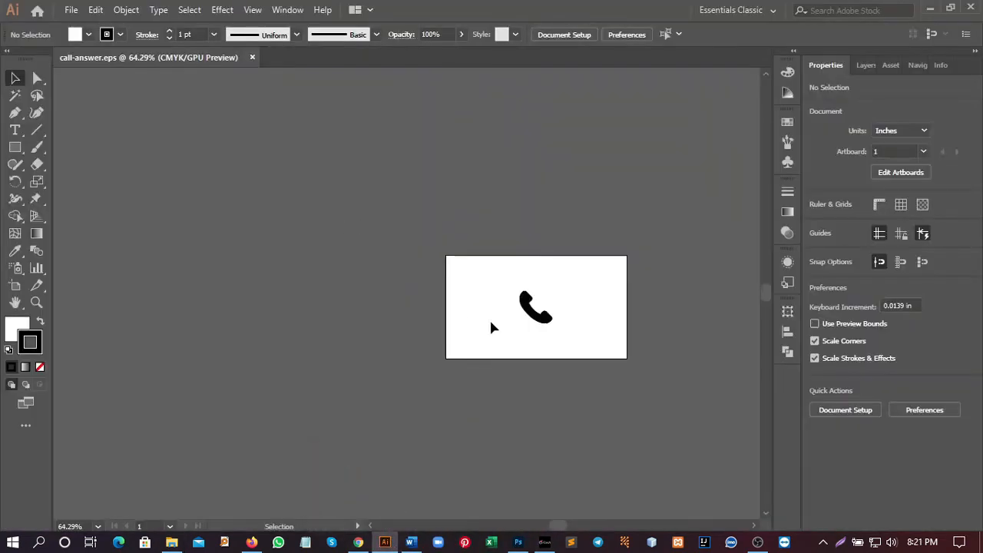
click(41, 81)
click(548, 324)
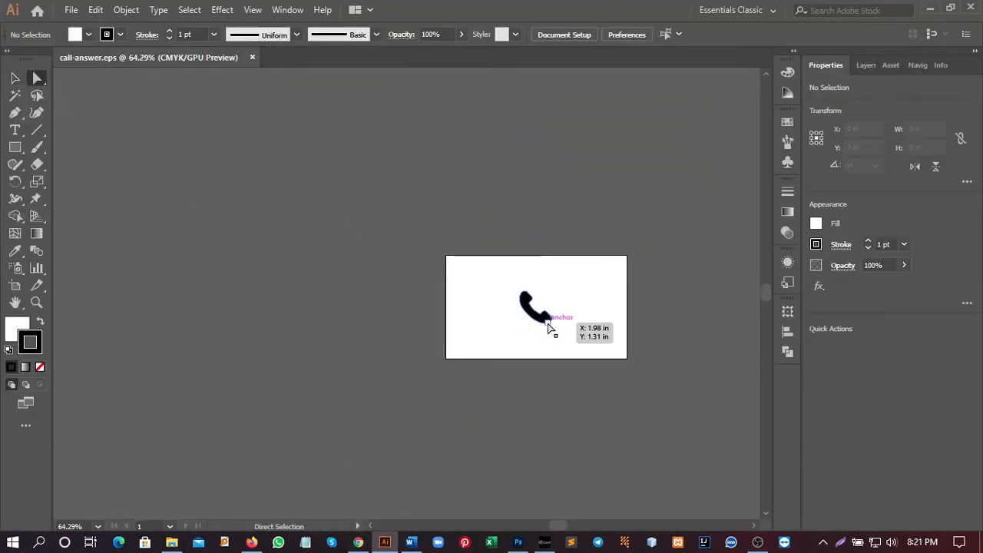
click(15, 250)
click(465, 269)
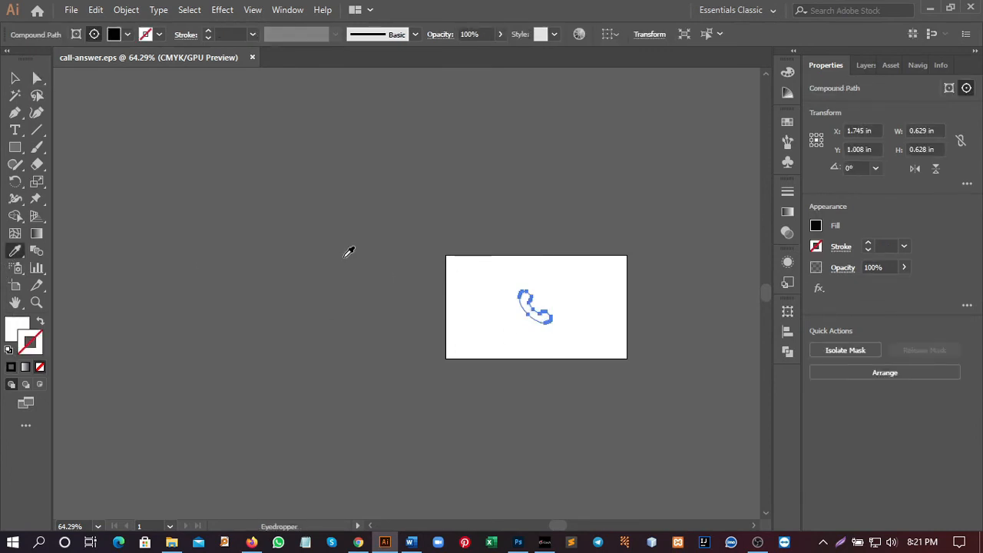
click(11, 77)
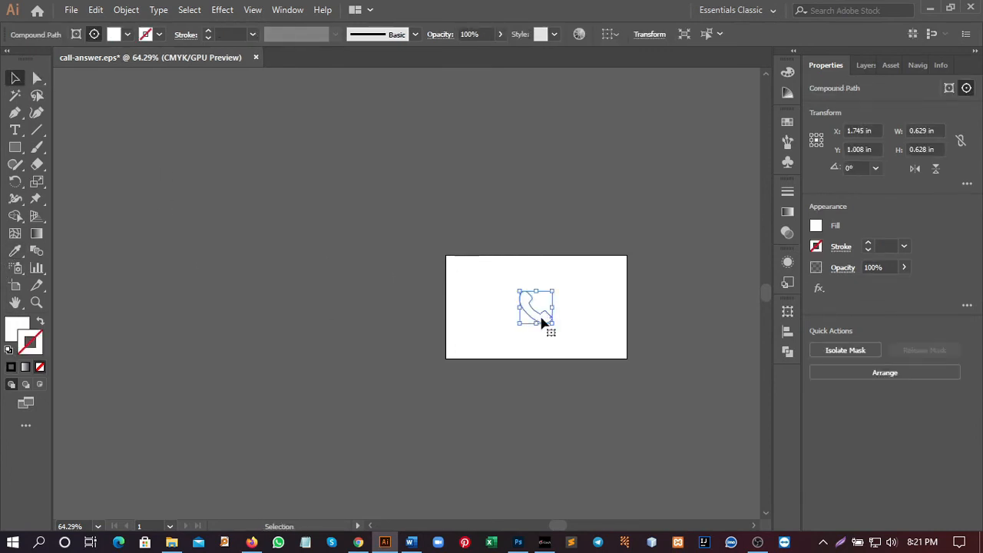
Bring the white phone icon into the Photoshop flyer as a small smart object in front of the phone number.
drag(539, 325, 313, 348)
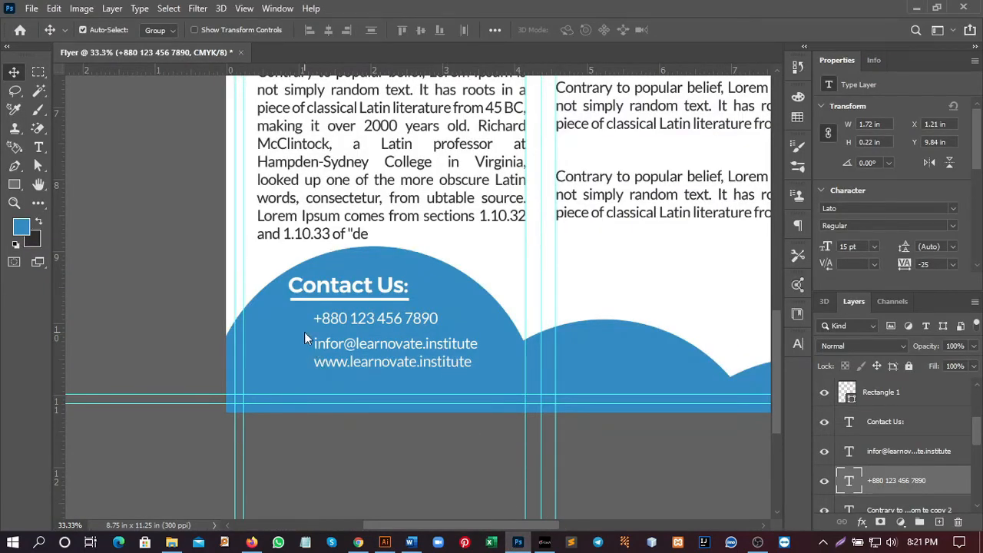
mouse_move(304, 333)
mouse_down()
mouse_move(287, 311)
mouse_move(296, 319)
mouse_up()
key(Return)
Open earth-globe-with-continents-maps.eps from File Explorer in Illustrator and recolour the globe icon white without a stroke.
key(alt+Tab)
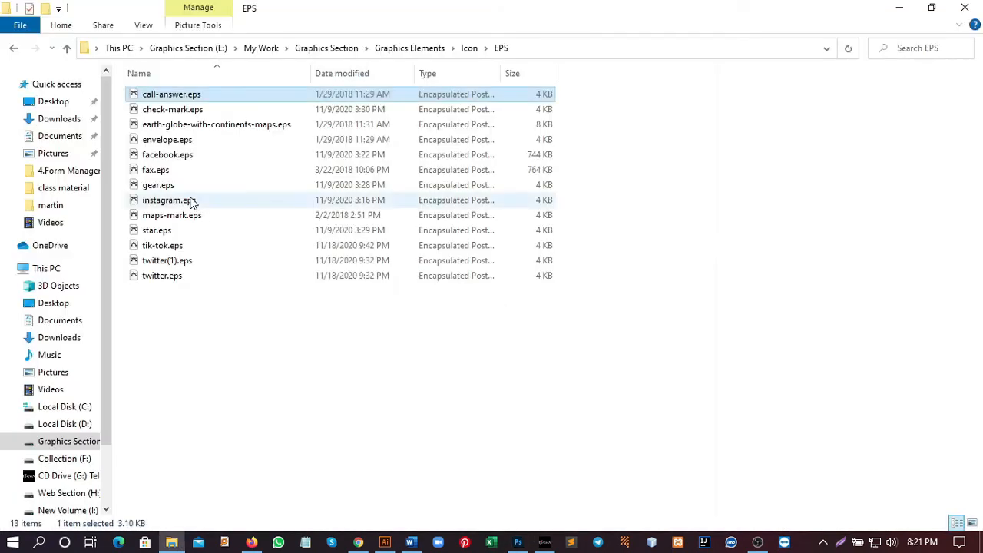
click(175, 130)
mouse_move(175, 130)
mouse_down()
mouse_move(397, 520)
mouse_move(407, 58)
mouse_up()
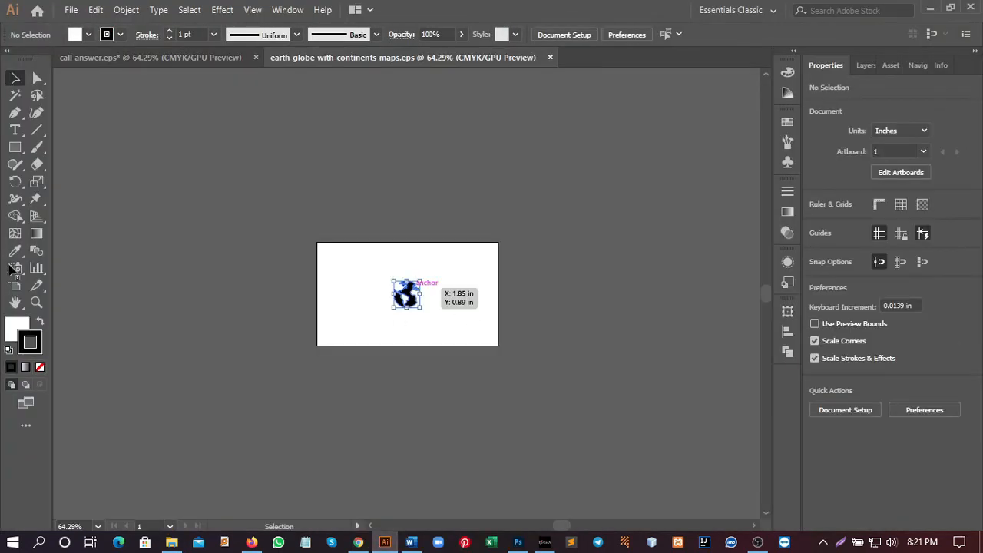
click(413, 296)
key(d)
key(slash)
Copy the white globe into the Photoshop flyer, scaled to about 0.24 in, at X 0.89 in, Y 10.28 in beside the e-mail and website lines.
key(ctrl+c)
key(alt+Tab)
key(ctrl+v)
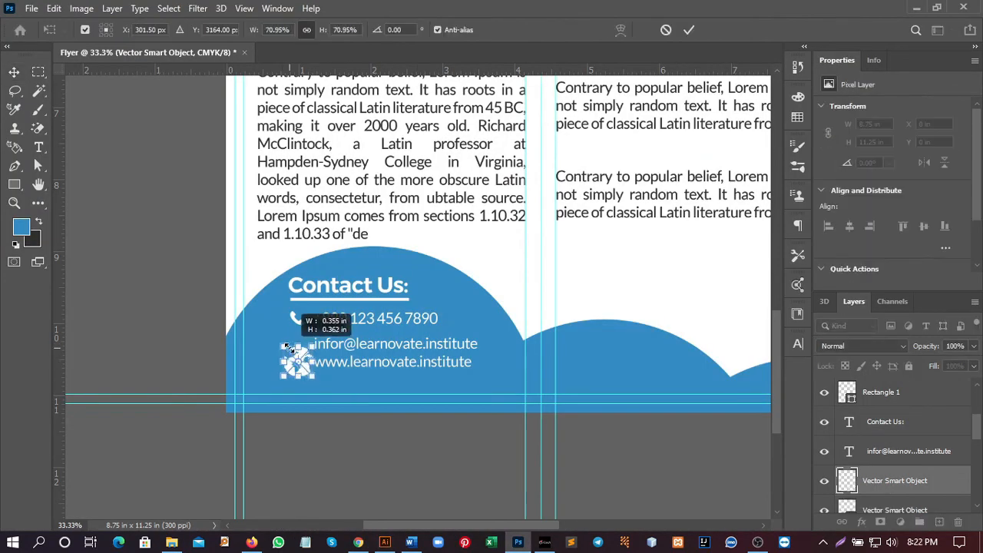
key(Return)
drag(298, 359, 298, 353)
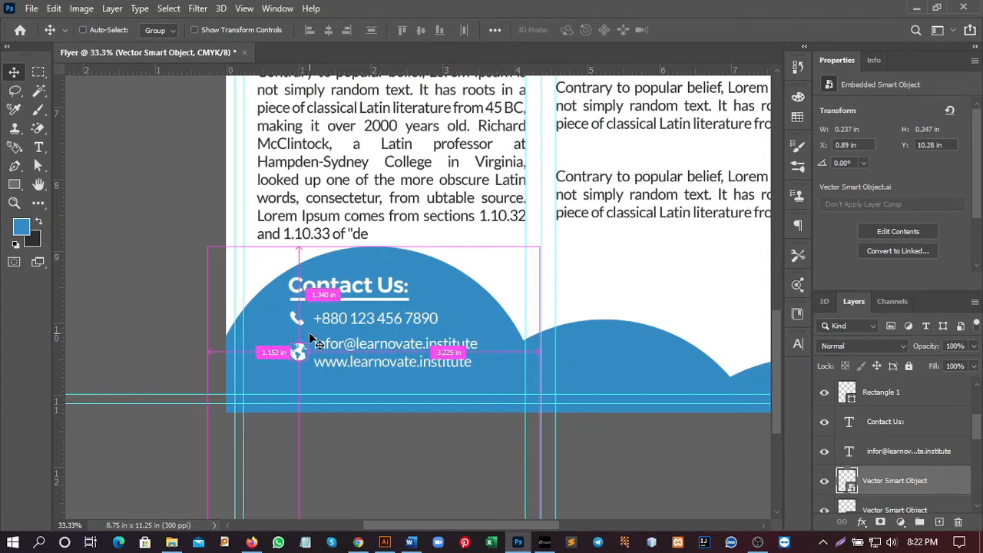
Look through the class material folder in File Explorer for photos that suit the flyer's three circles, previewing 3.jpg.
key(ctrl+minus)
key(ctrl+minus)
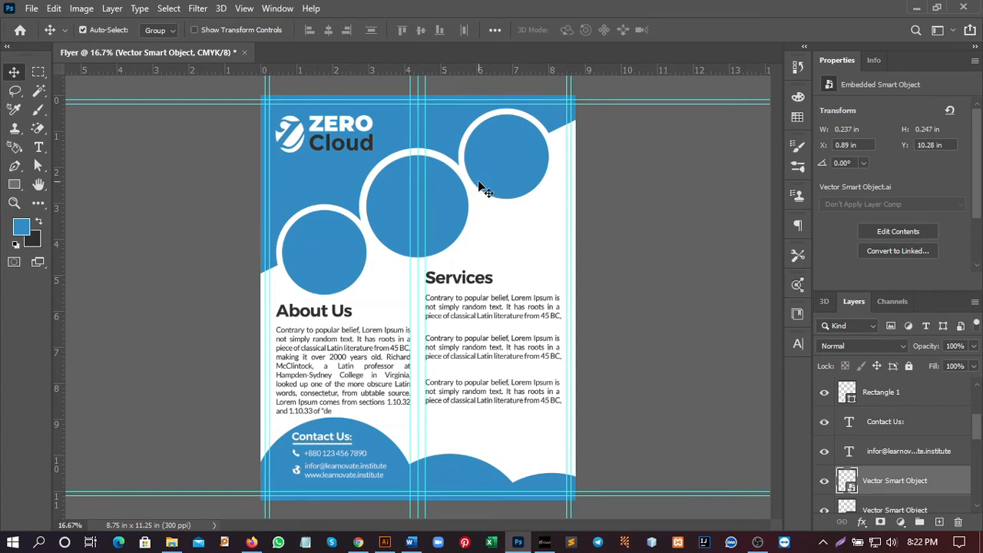
click(171, 543)
click(54, 188)
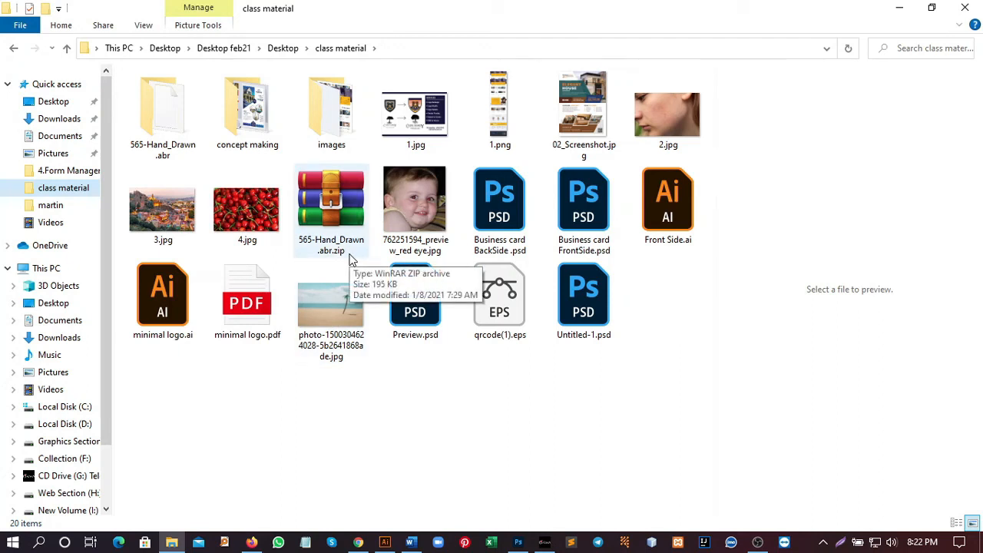
click(173, 219)
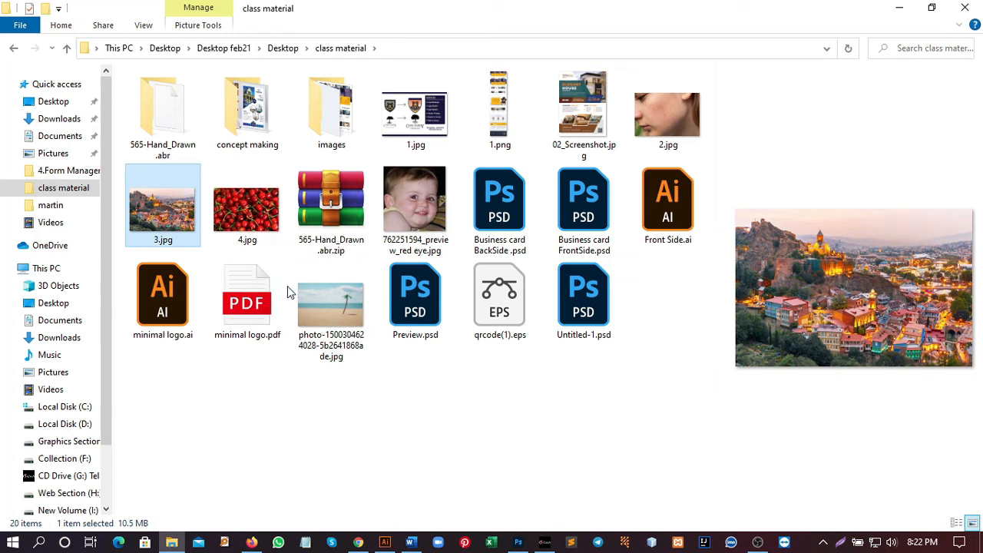
click(518, 542)
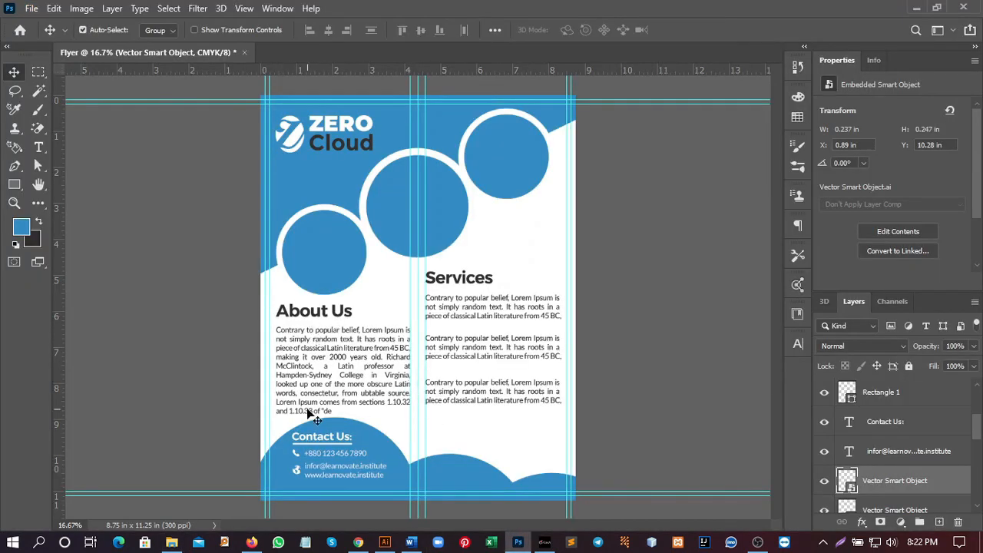
click(172, 542)
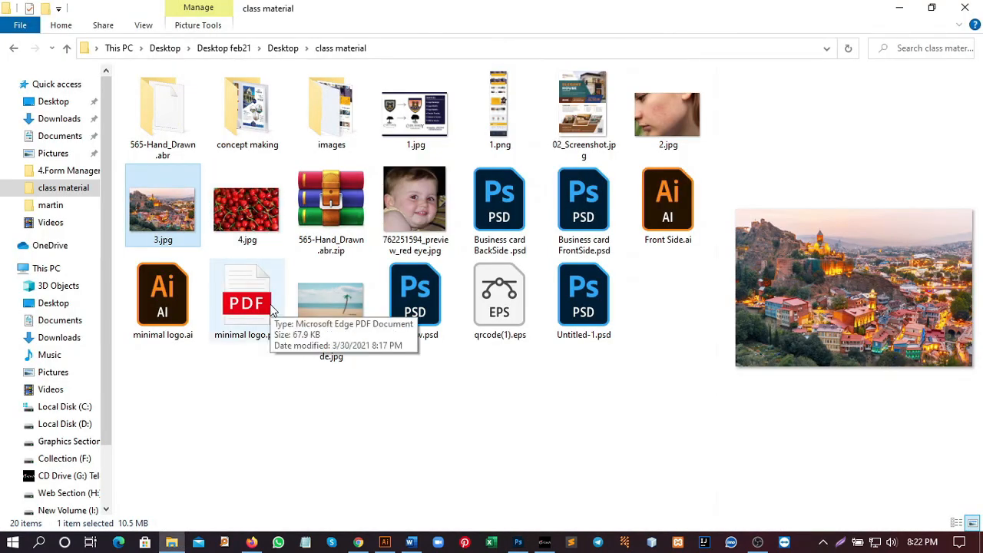
click(519, 543)
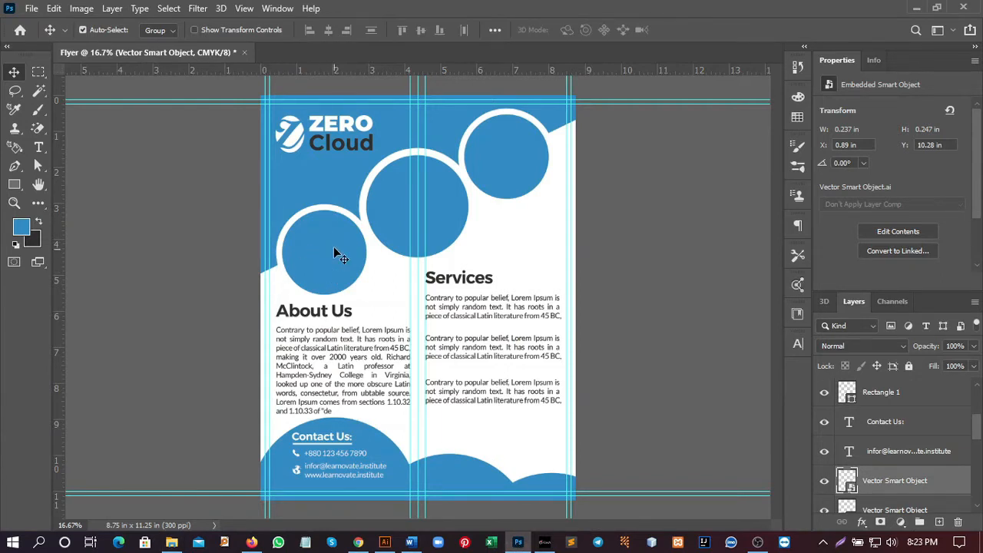
Switch the Move tool's Auto-Select from Group to Layer and select the blue inner ellipse of the circle above About Us.
click(328, 258)
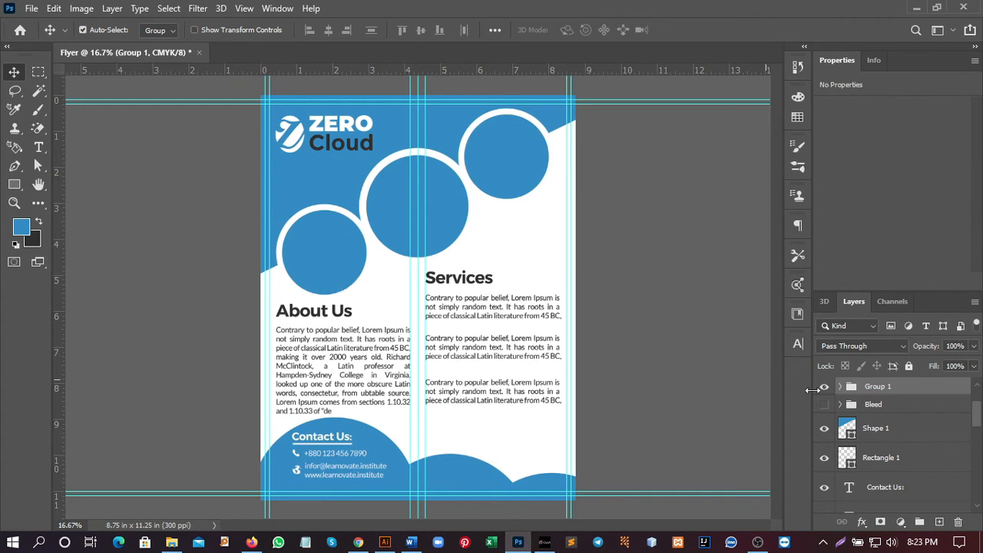
click(169, 32)
click(148, 54)
click(236, 265)
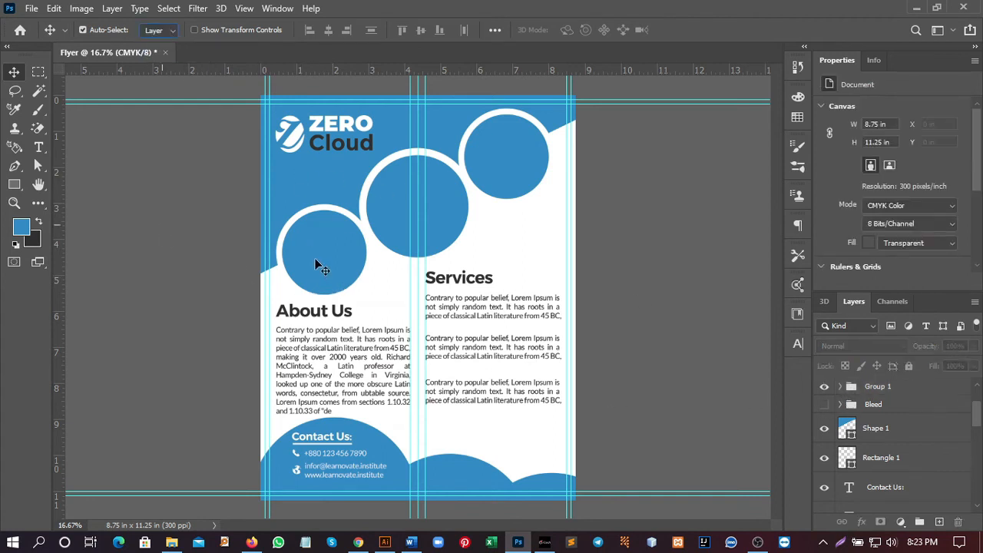
click(316, 261)
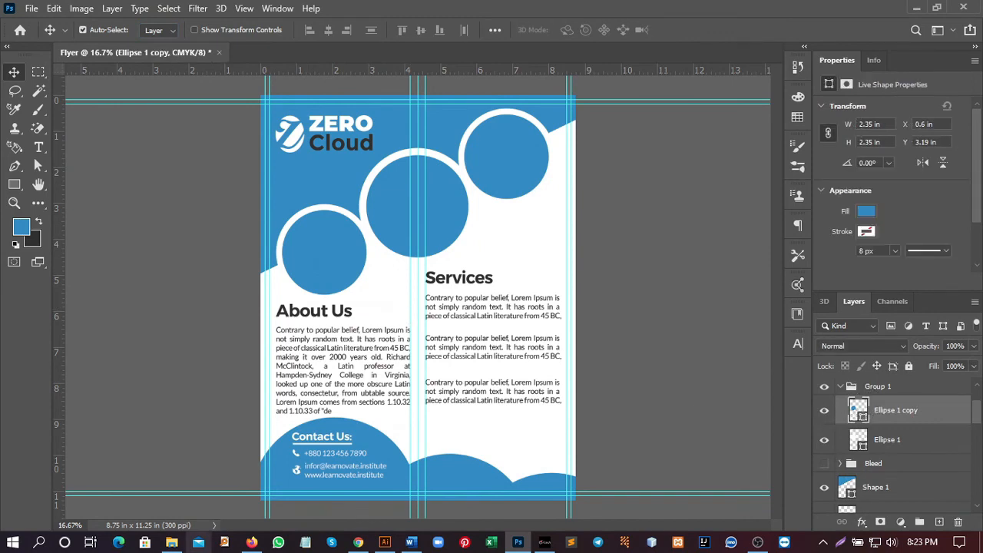
Place 3.jpg from the class material folder into the flyer and clip it to the inner ellipse above About Us.
click(172, 542)
drag(181, 215, 306, 244)
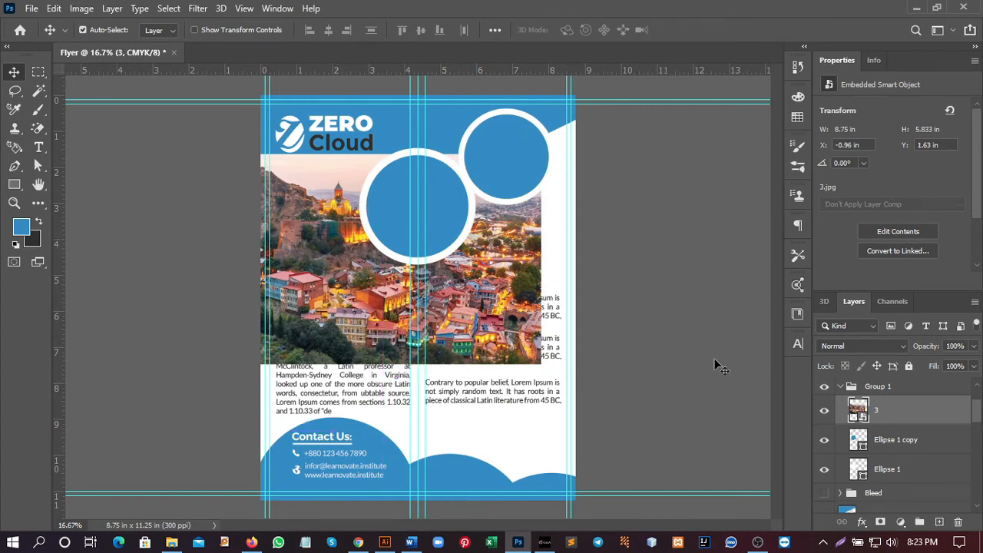
right_click(893, 425)
click(771, 348)
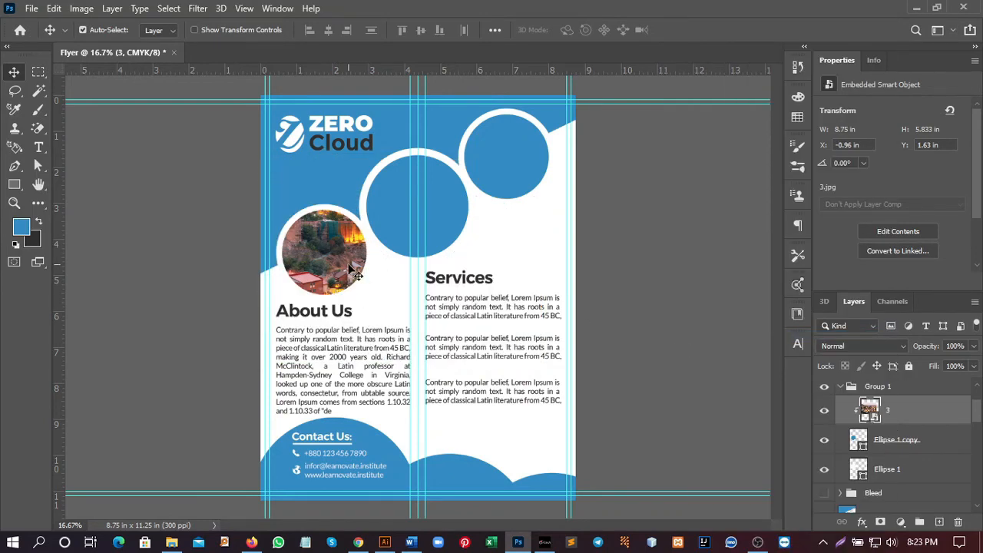
Scale the clipped city photo down so more of the scene fits inside the circle above About Us.
key(ctrl)
key(ctrl+t)
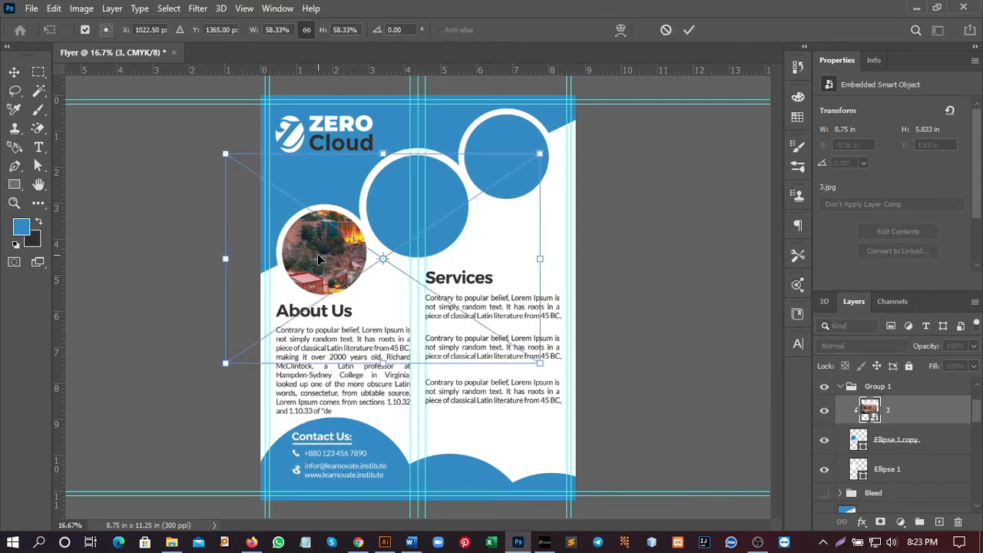
drag(227, 156, 279, 208)
click(689, 29)
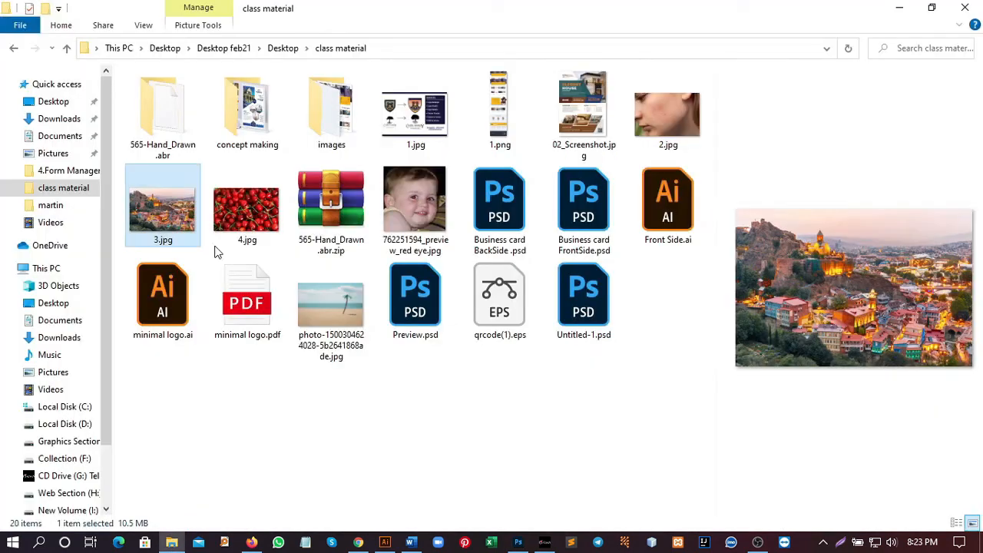
Place 4.jpg over the large middle circle, clip it to the inner ellipse, and scale the cherries photo down to fill it.
click(246, 213)
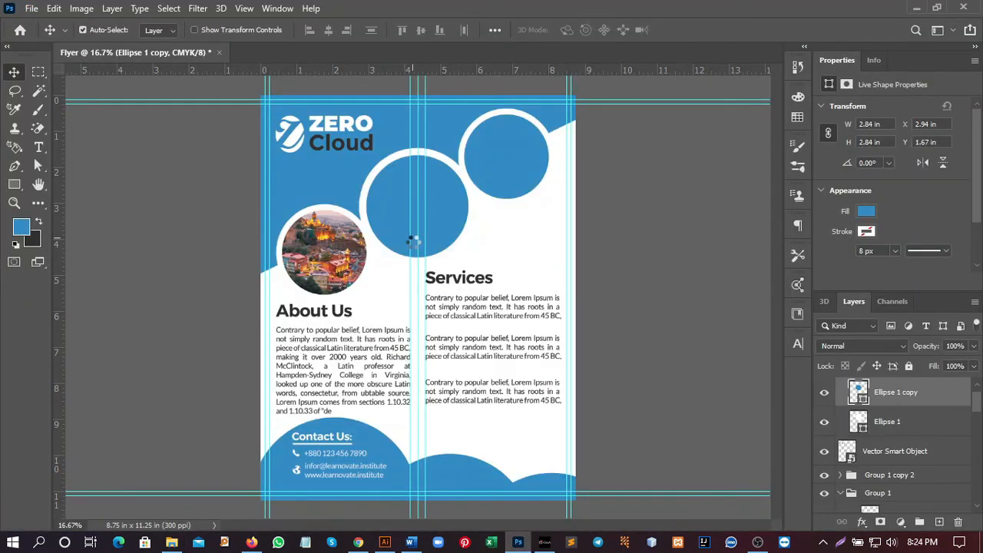
drag(414, 243, 450, 138)
alt+click(884, 408)
key(ctrl+t)
drag(575, 316, 508, 270)
click(689, 30)
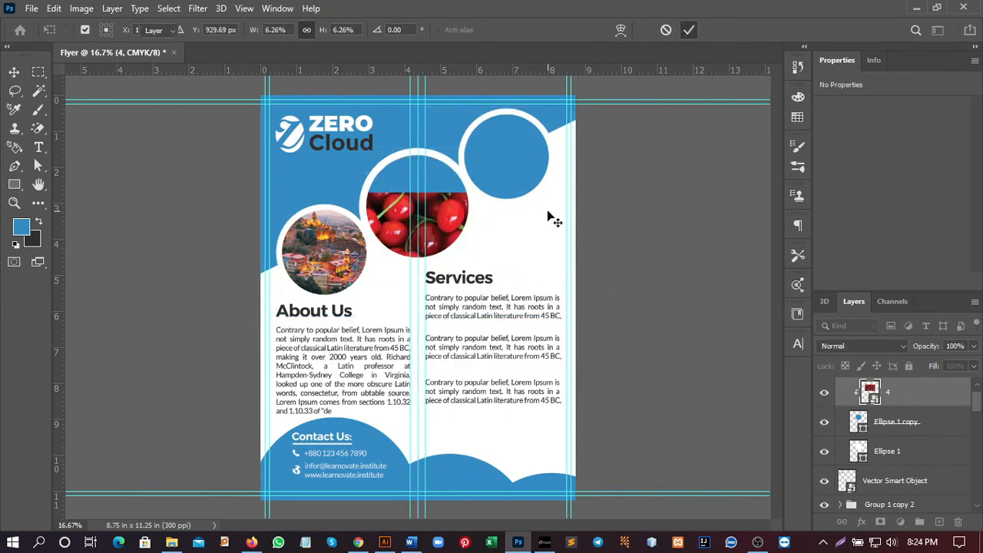
click(519, 166)
click(173, 542)
drag(309, 292, 511, 202)
drag(507, 288, 528, 170)
scroll(892, 486, down, 1)
alt+click(891, 494)
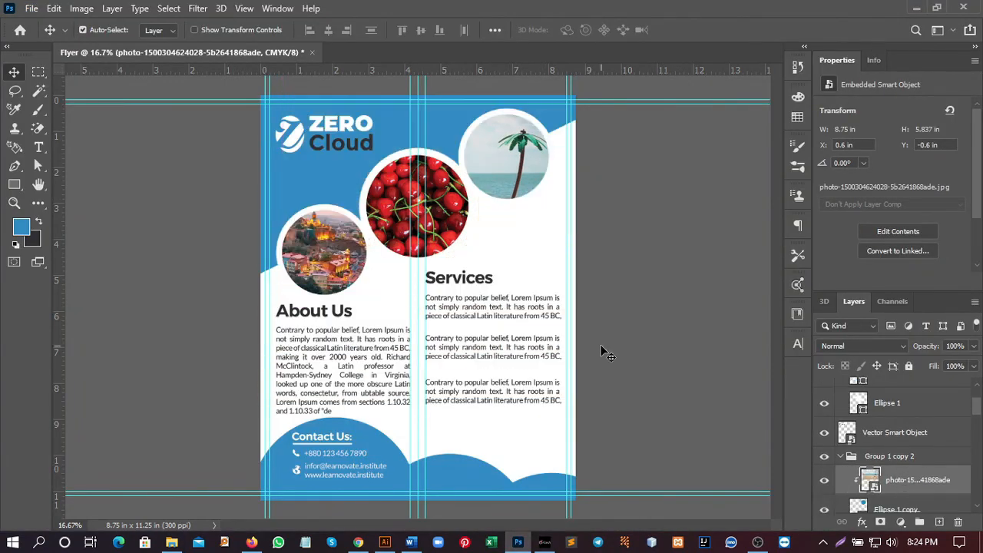
Scale the beach photo to about 5.13 × 3.42 in and position it at X 3.49 in, Y 0.24 in within its circle.
key(ctrl+t)
drag(597, 283, 532, 239)
drag(506, 194, 546, 179)
click(690, 30)
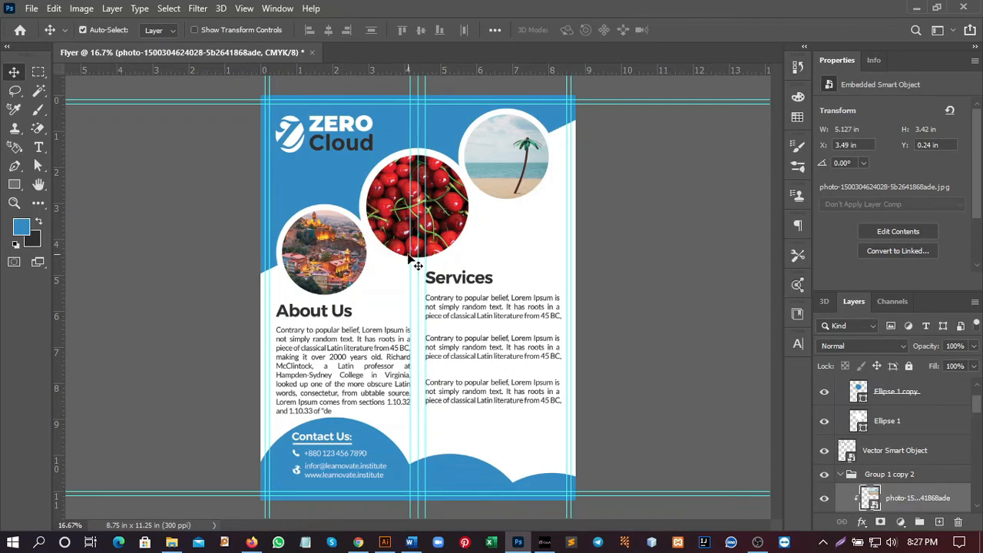
Open Preview Flyer.psd from the class material folder in Photoshop and open the contents of its "Put your flyer" smart object.
click(173, 542)
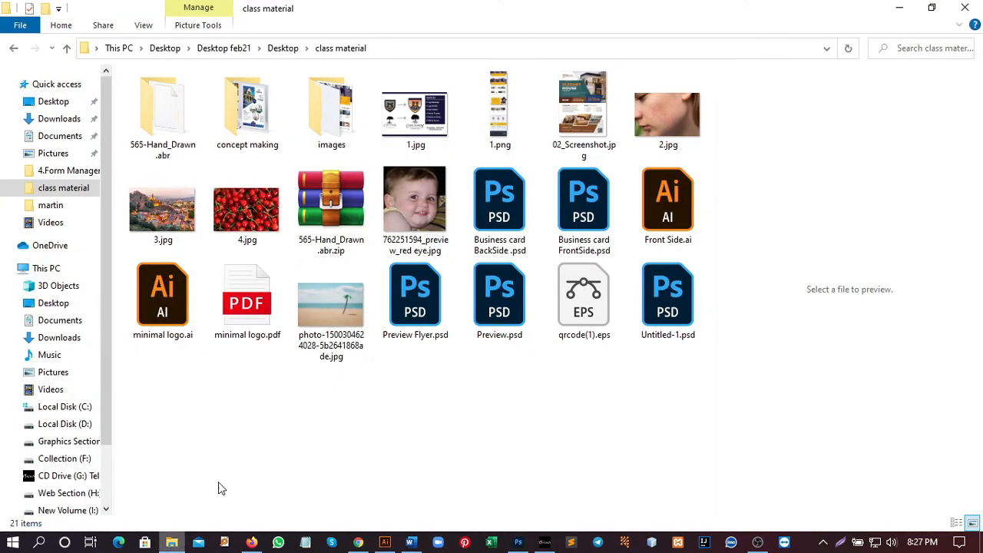
click(421, 323)
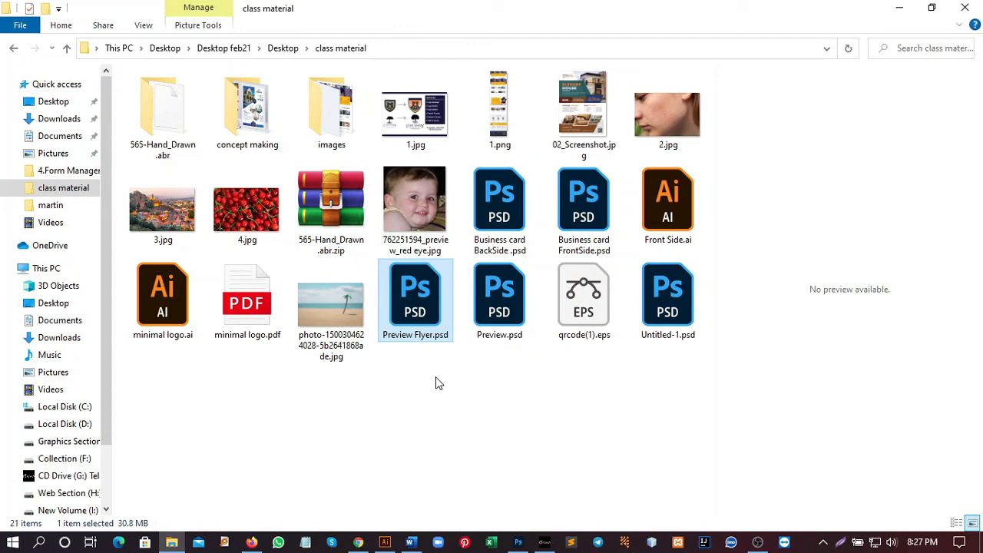
drag(419, 319, 510, 157)
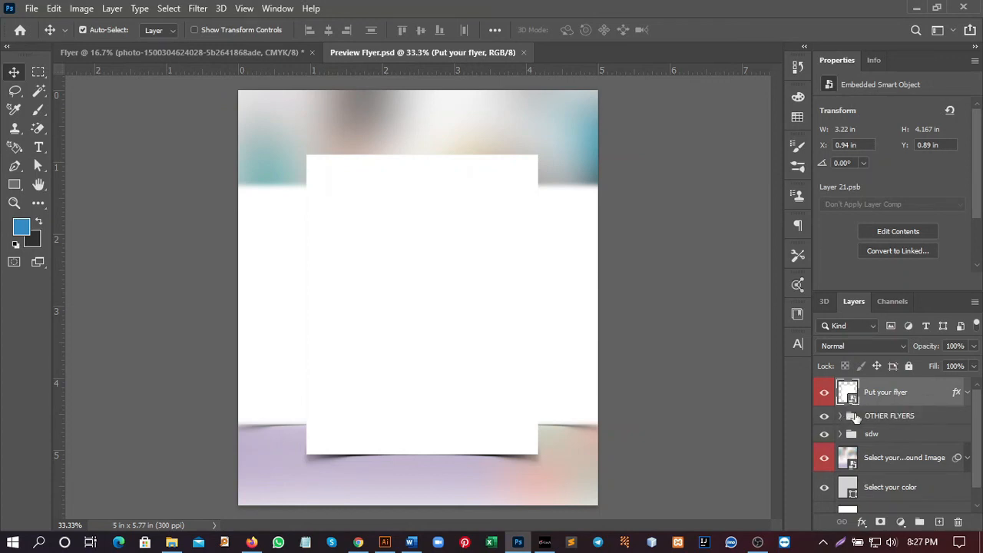
double_click(505, 311)
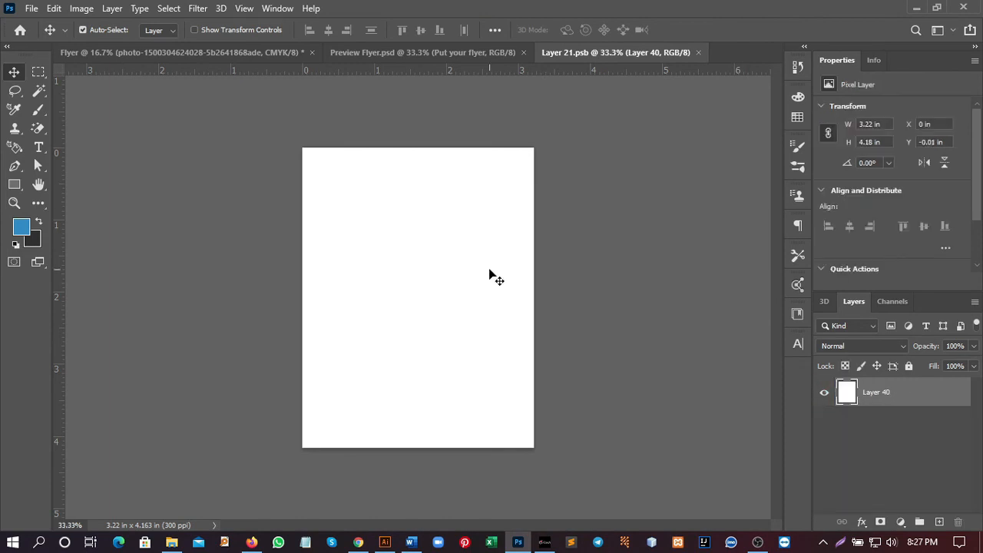
Select the whole Flyer artwork, copy it merged, and paste it into the mockup's Layer 21.psb smart object document.
click(157, 59)
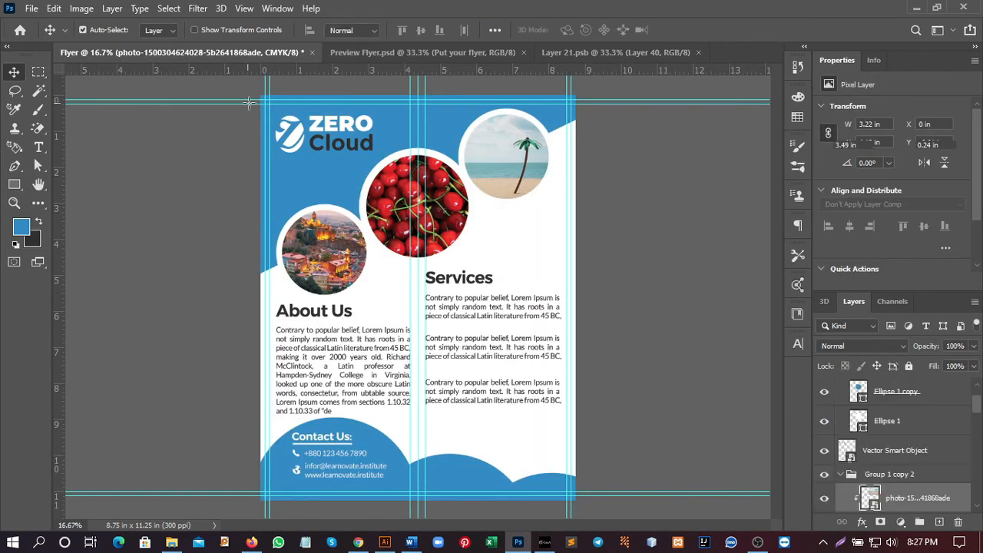
click(38, 72)
drag(259, 96, 611, 516)
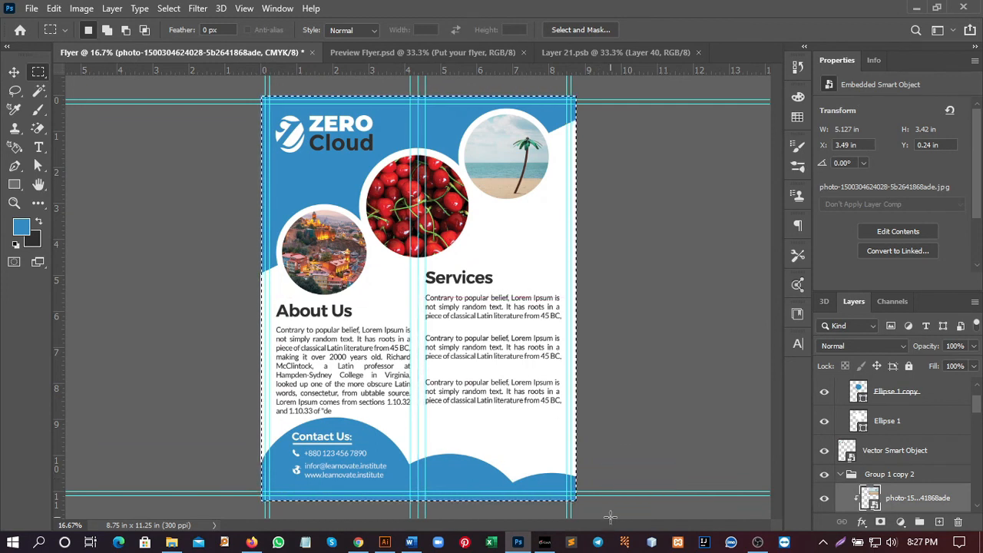
click(619, 53)
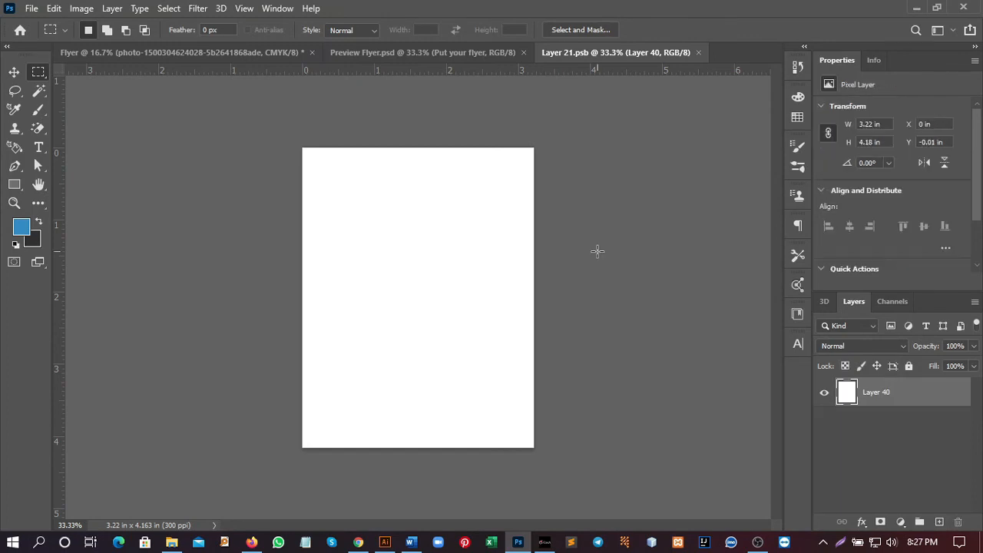
key(ctrl+v)
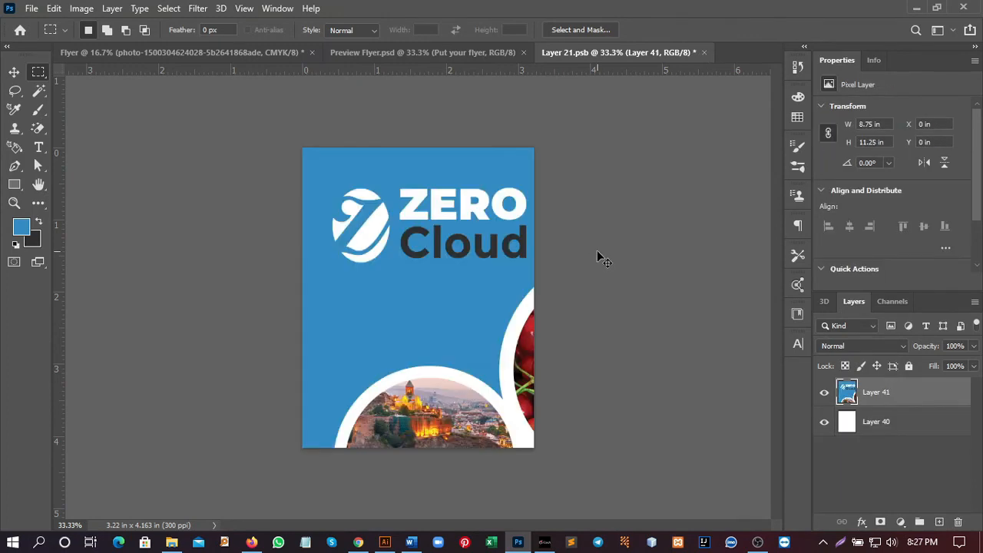
Scale the pasted flyer down to about 3.22 × 4.17 in so it fills the smart object's canvas.
key(ctrl+t)
key(ctrl+minus)
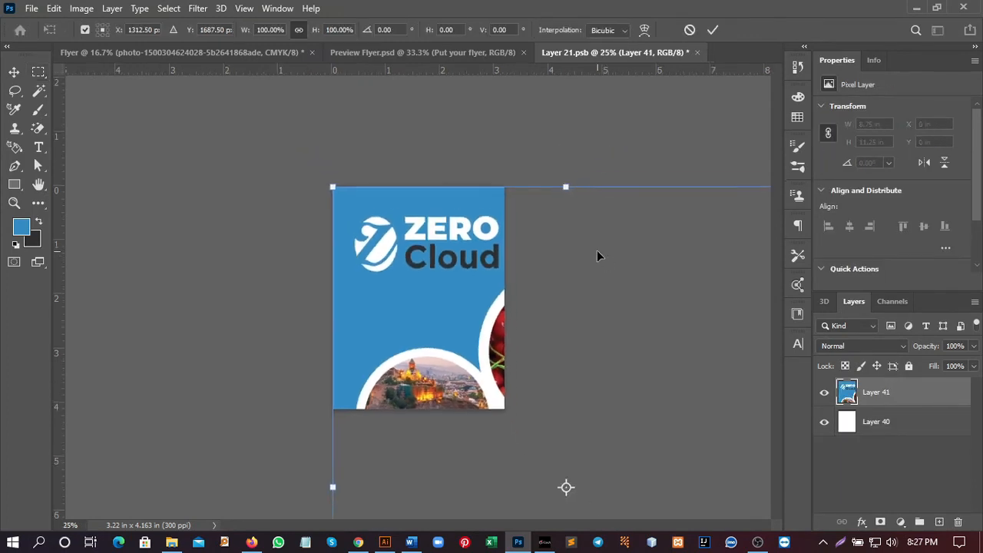
key(ctrl+minus)
key(ctrl+minus)
key(ctrl+minus)
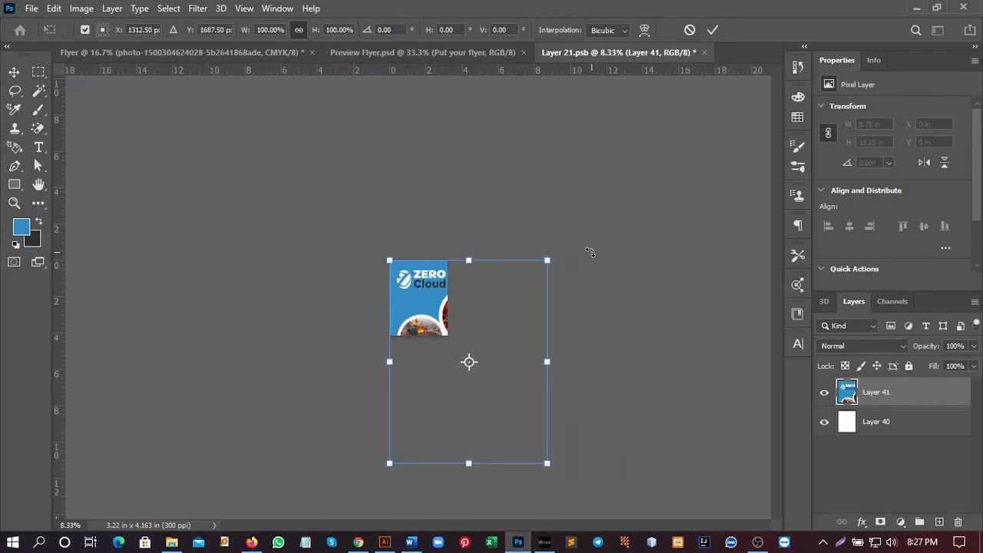
drag(548, 463, 450, 335)
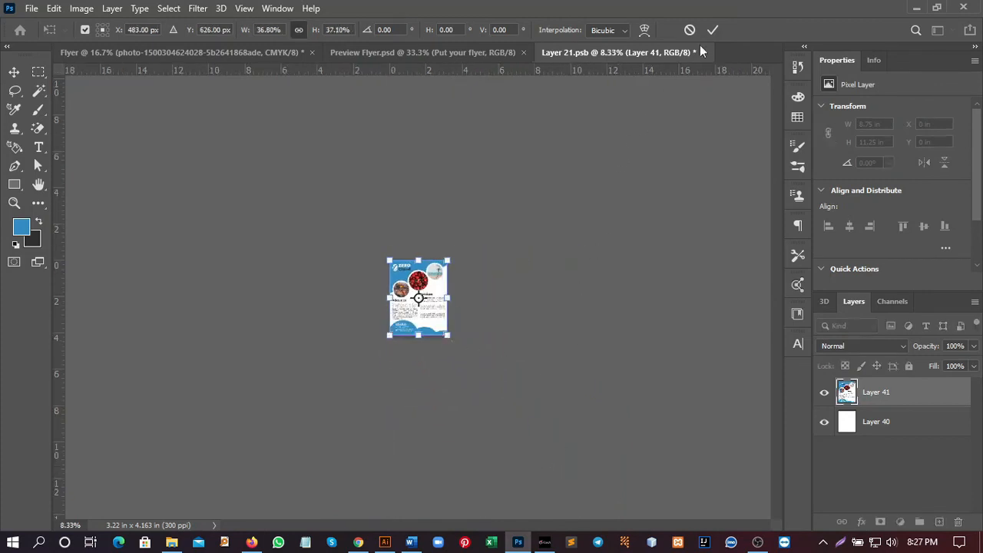
click(713, 29)
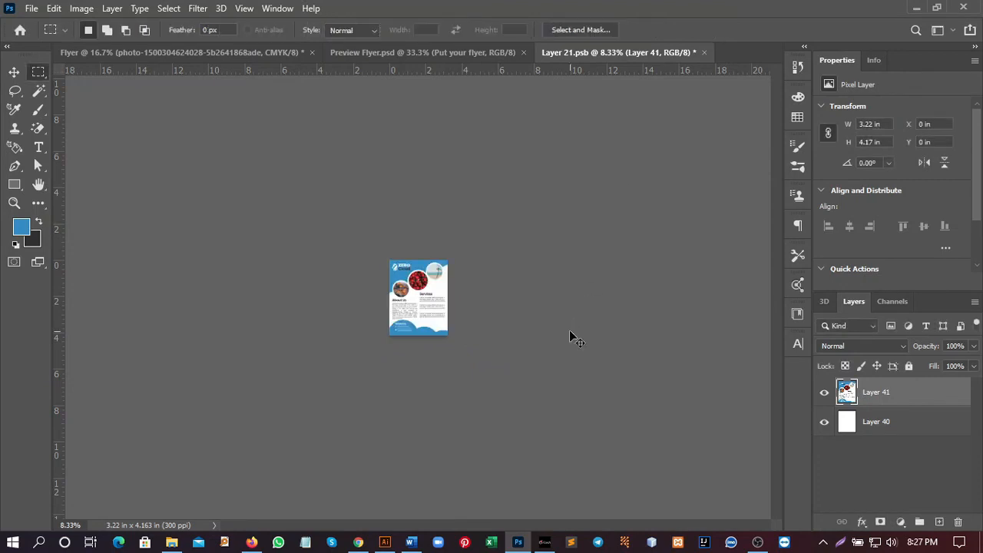
Save the smart object's contents to update the Preview Flyer mockup, and start a Save As of the mockup document.
key(ctrl+s)
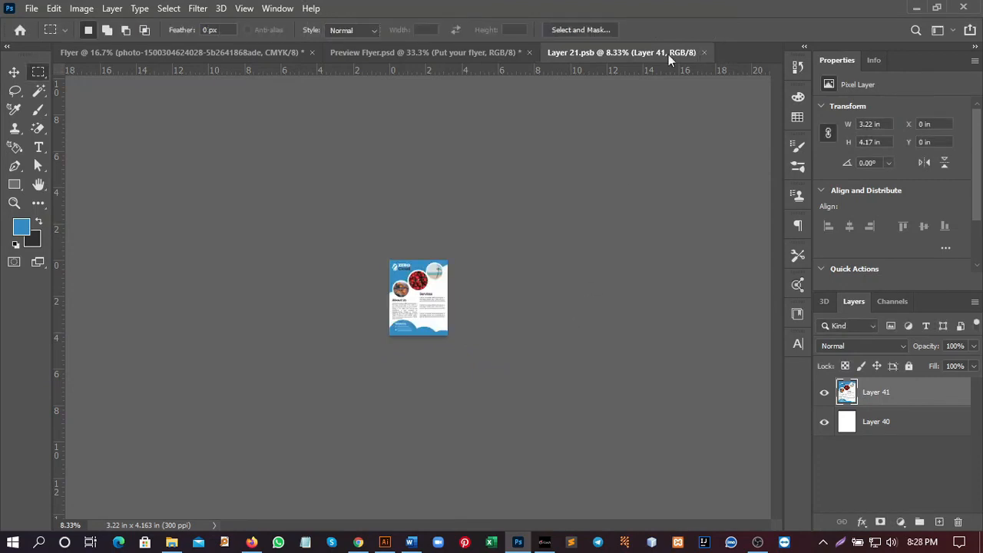
click(394, 54)
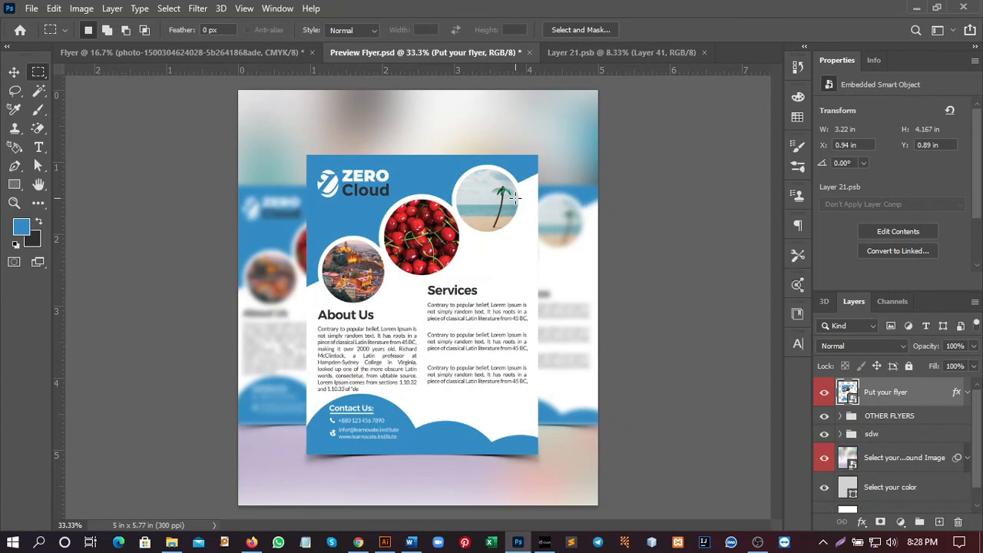
click(32, 8)
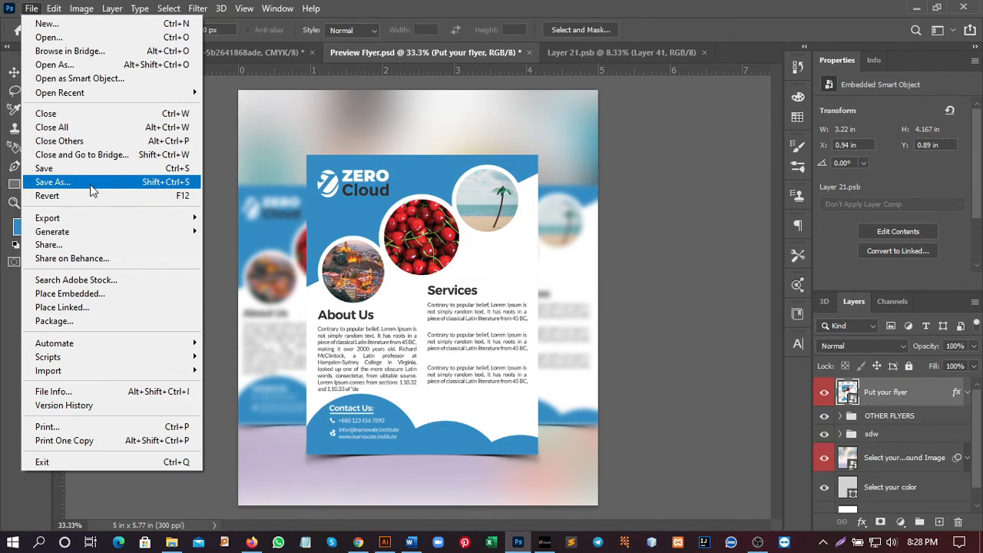
click(90, 190)
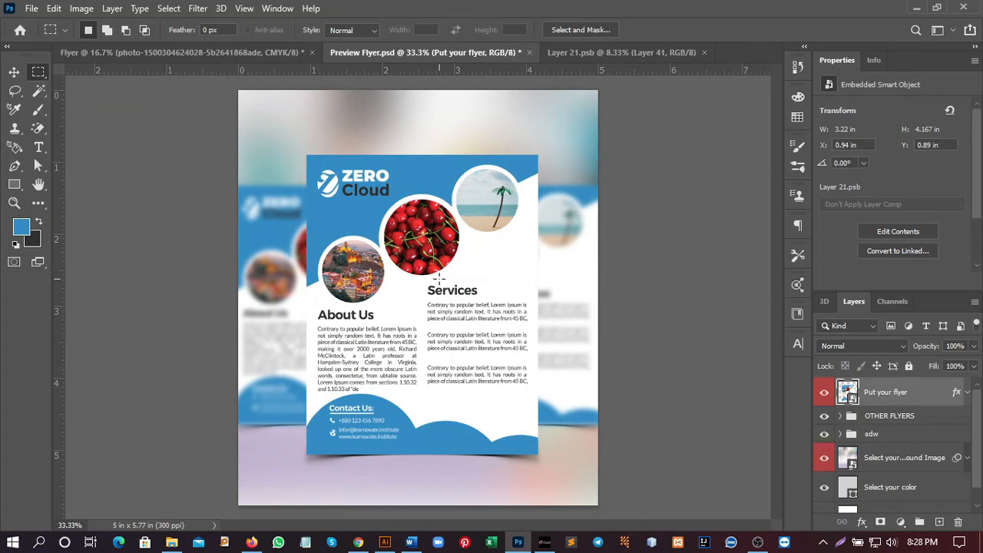